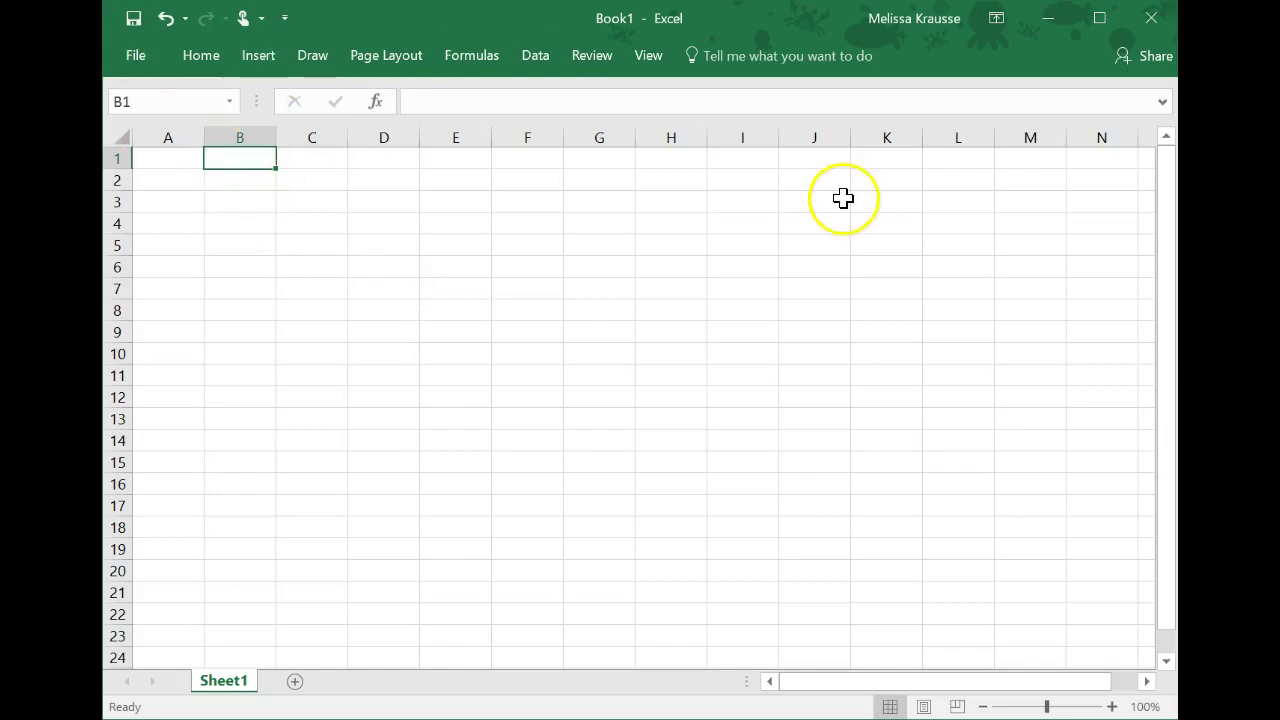
# Step: Expand the collapsed ribbon and keep it permanently displayed above the worksheet
pyautogui.click(204, 56)
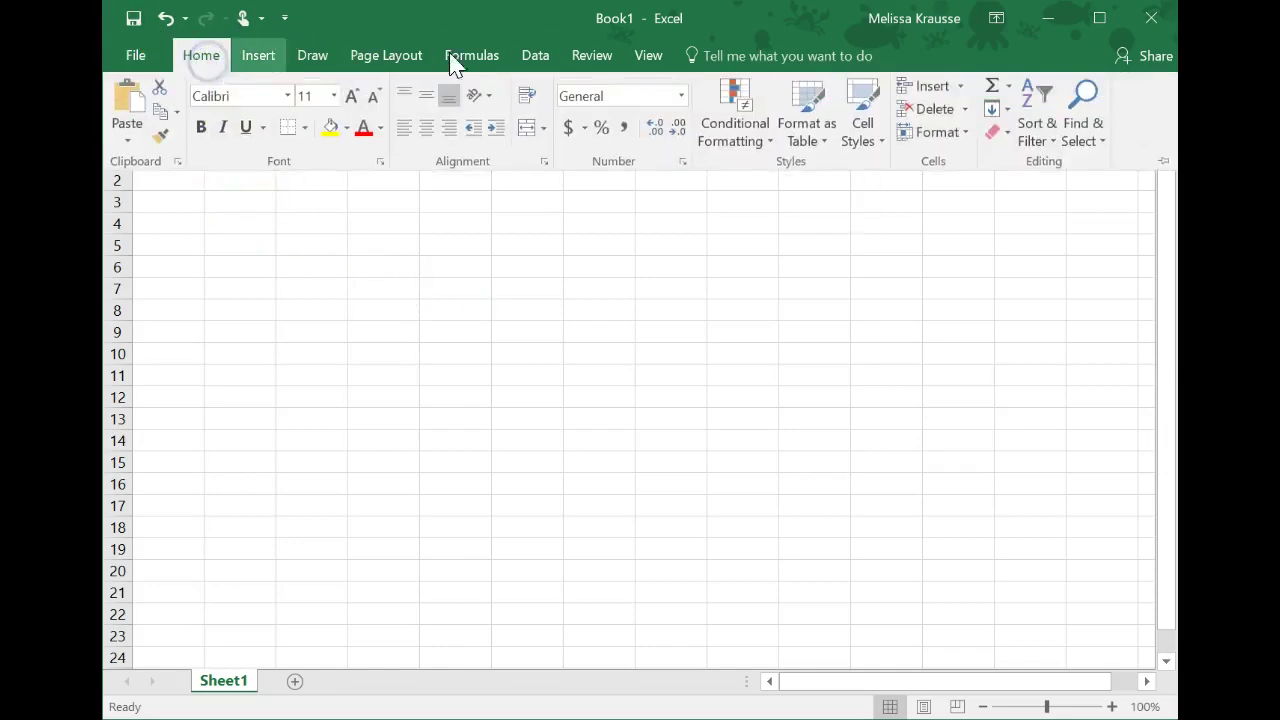
pyautogui.click(1165, 165)
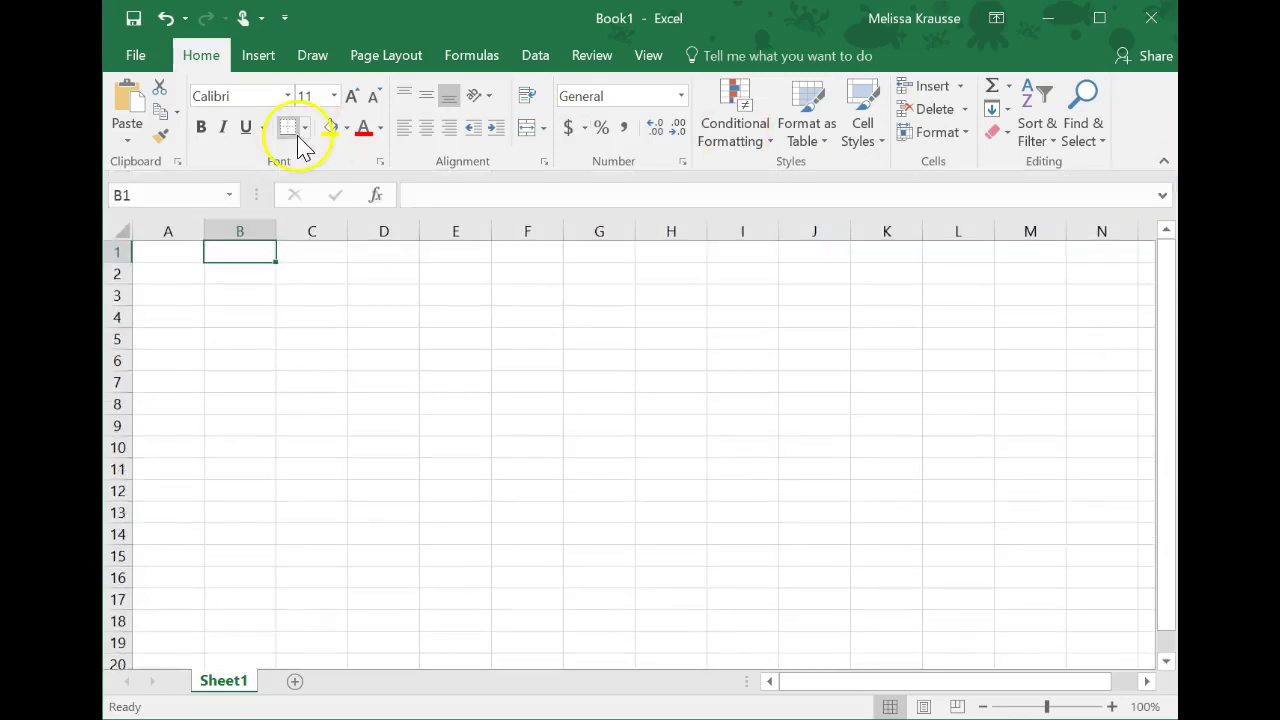
# Step: Look through the available commands for formatting, inserting, drawing, page layout, formulas, data, reviewing, viewing and file management
pyautogui.click(257, 55)
pyautogui.click(328, 55)
pyautogui.click(380, 53)
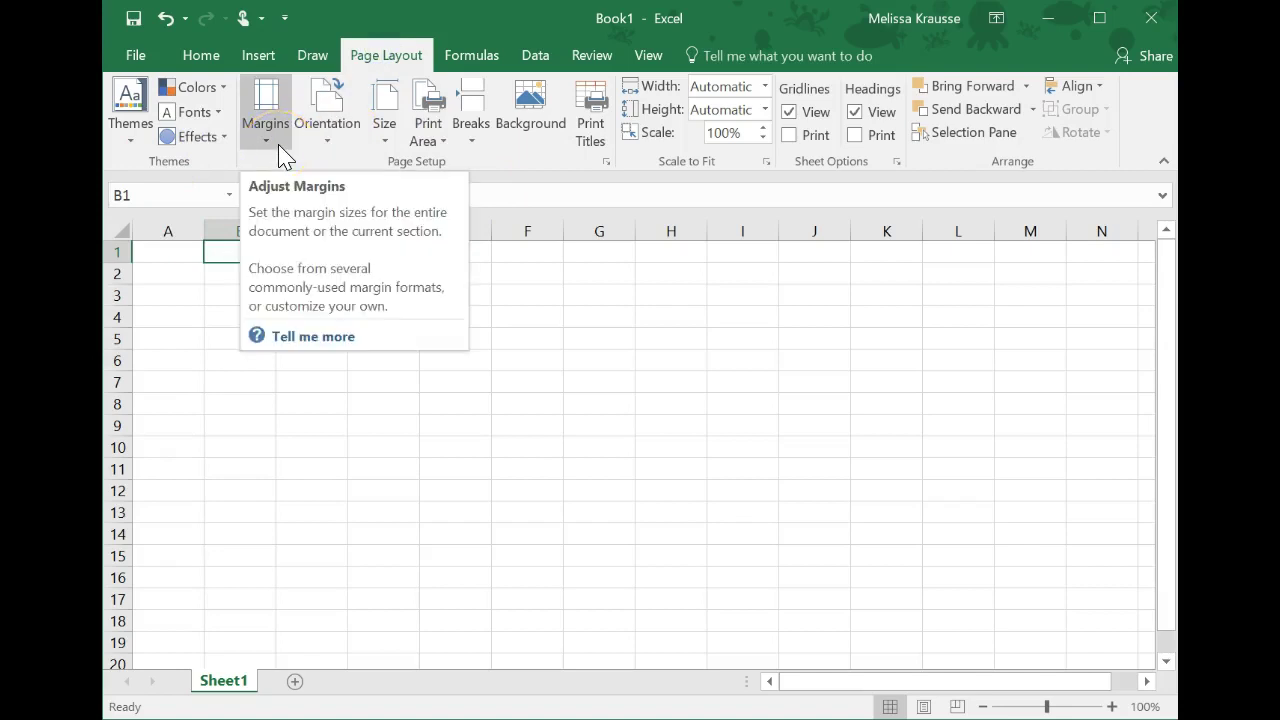
pyautogui.click(199, 57)
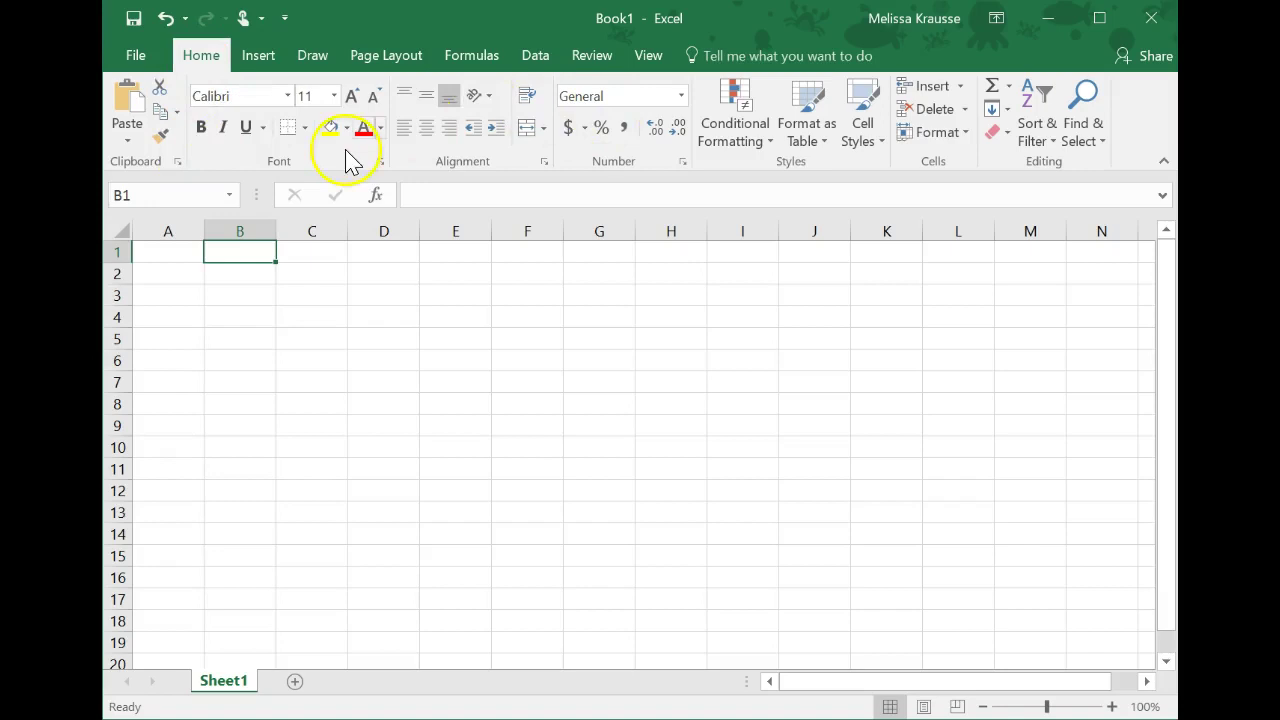
pyautogui.click(257, 54)
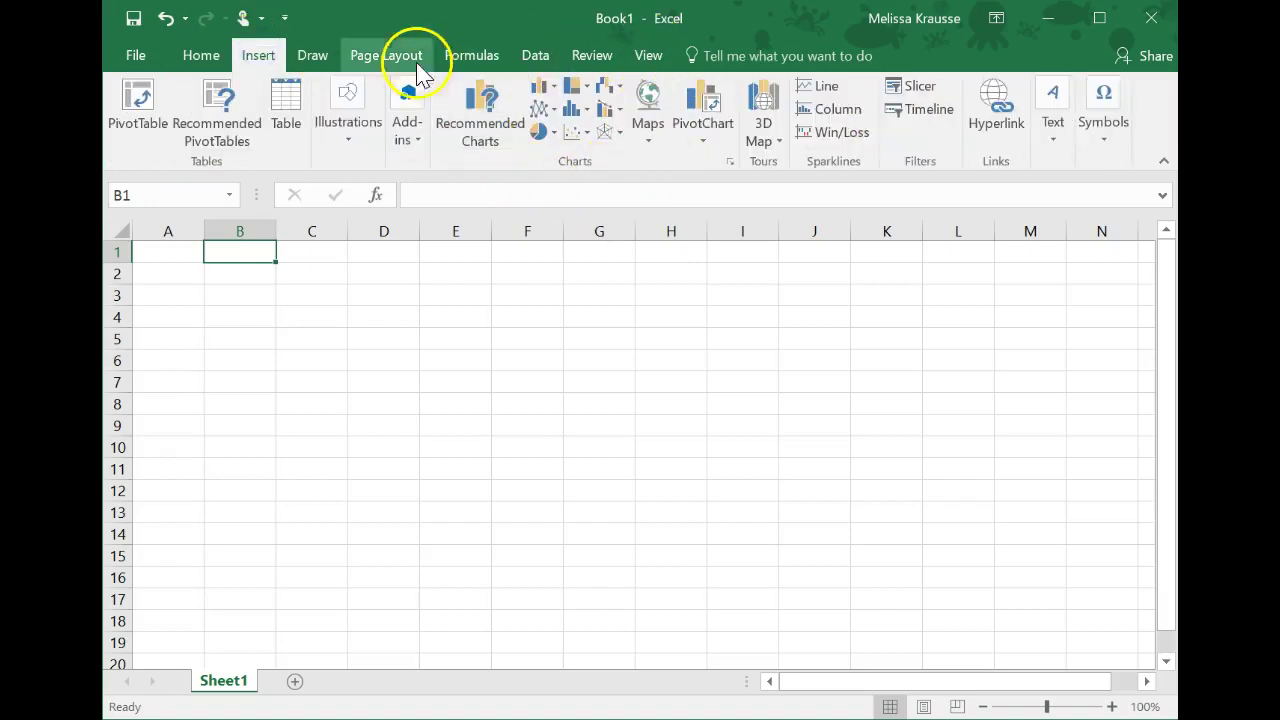
pyautogui.click(309, 57)
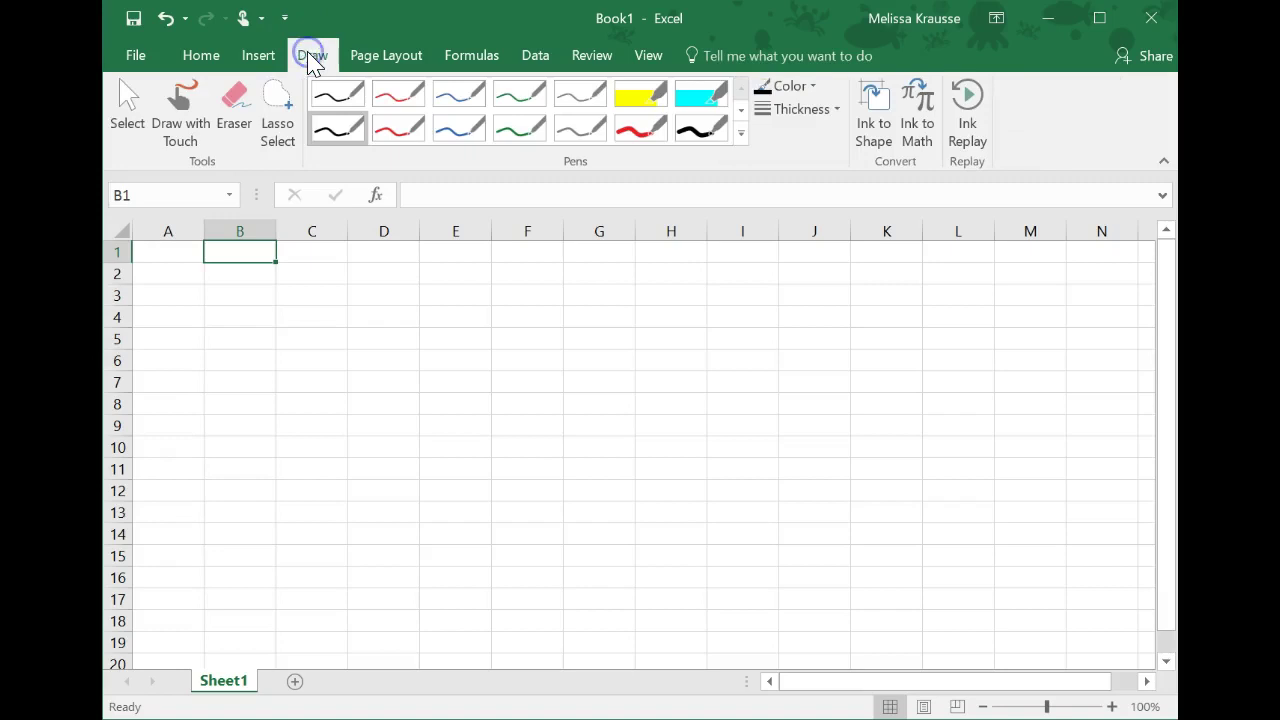
pyautogui.click(366, 60)
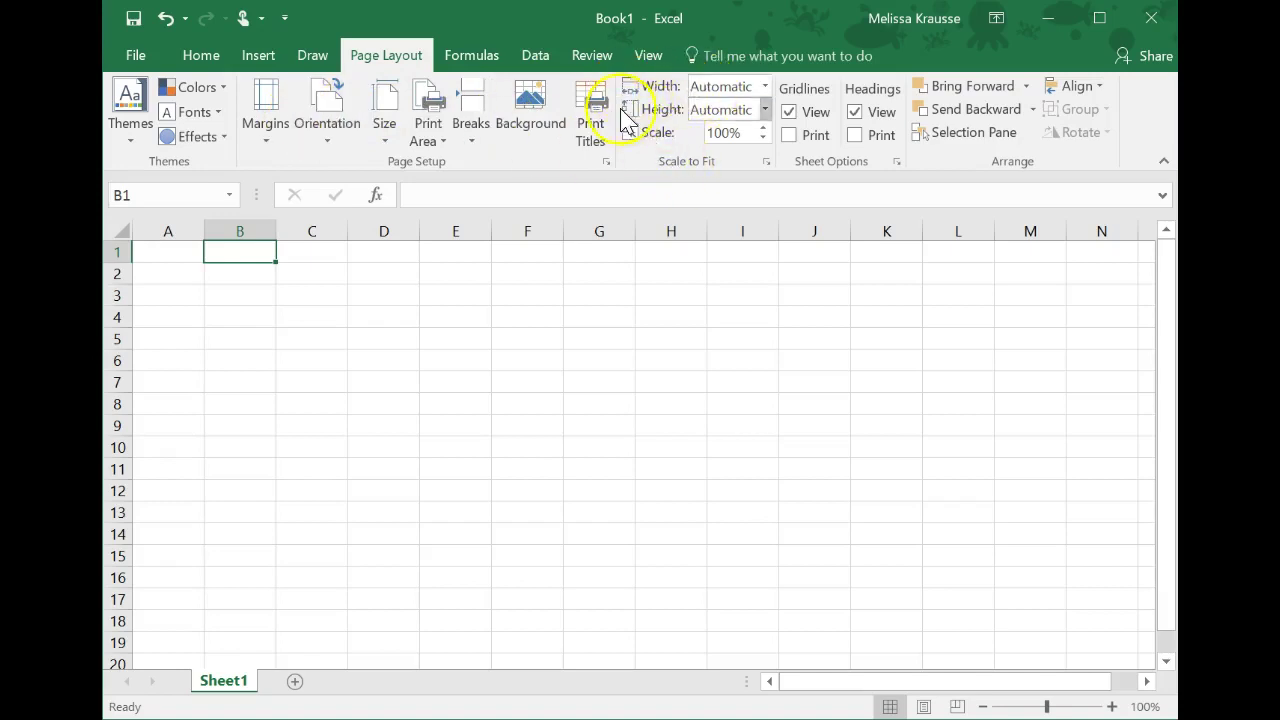
pyautogui.click(443, 55)
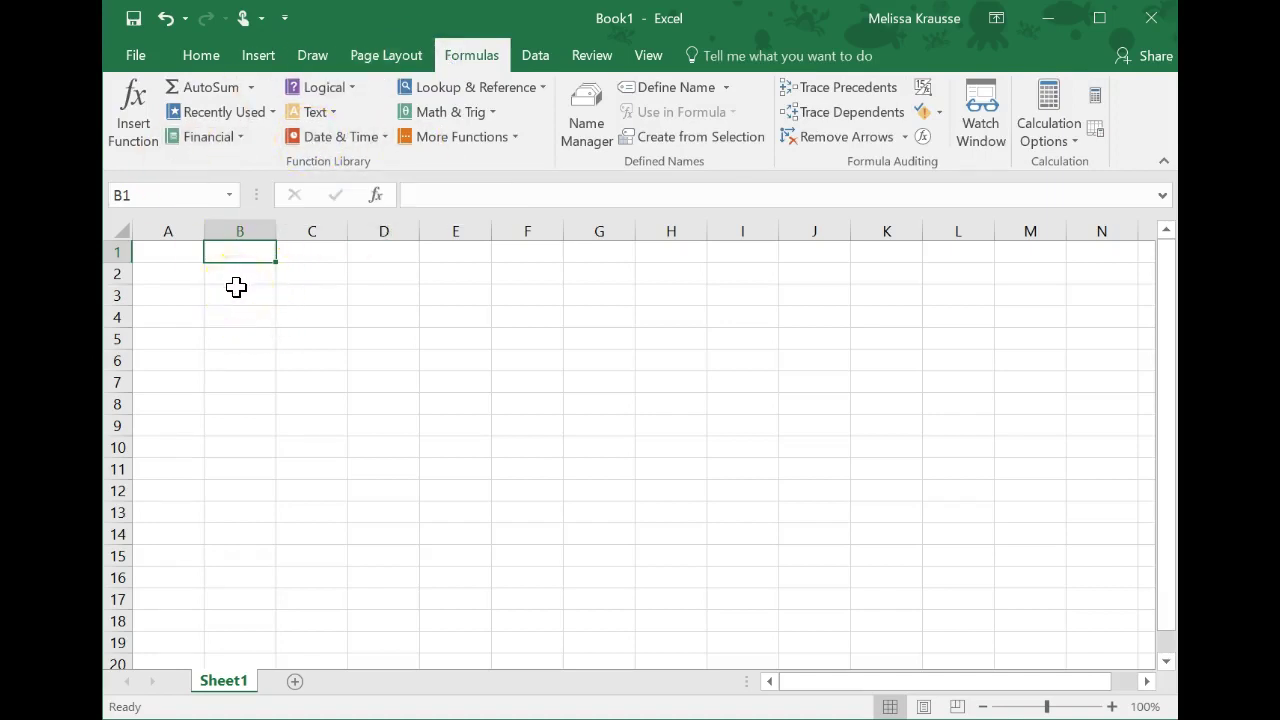
pyautogui.click(535, 57)
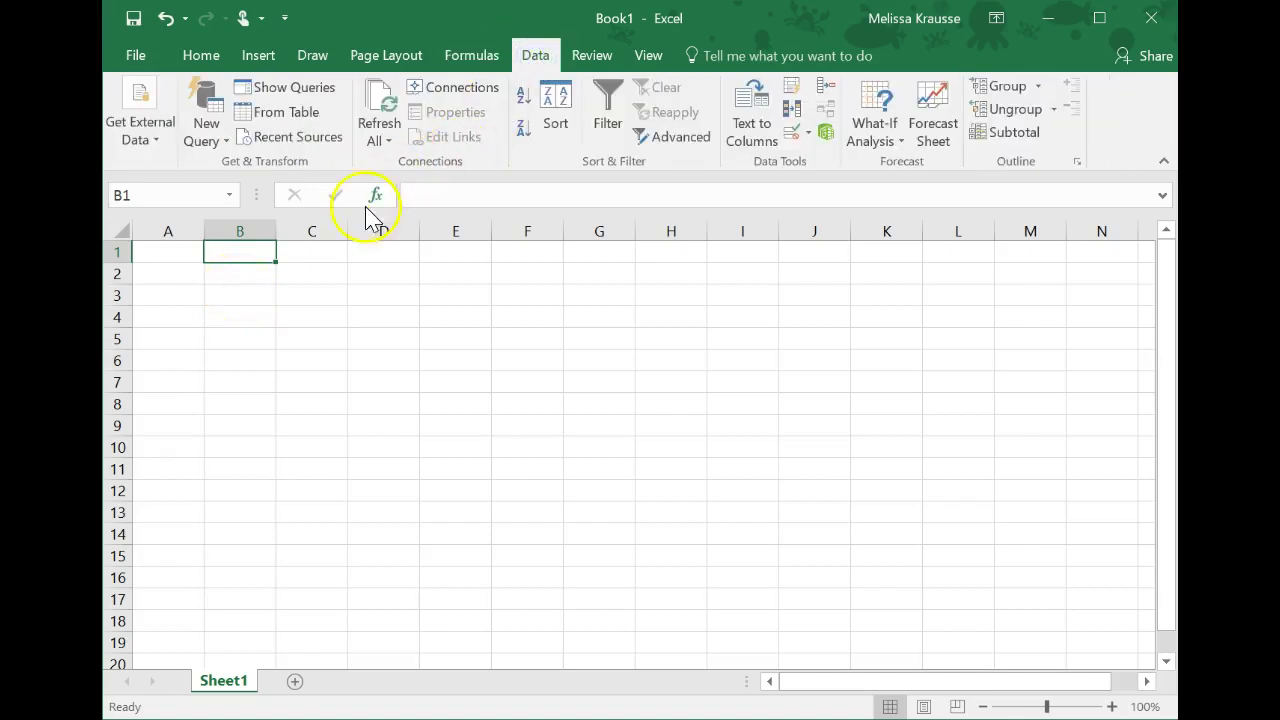
pyautogui.click(733, 102)
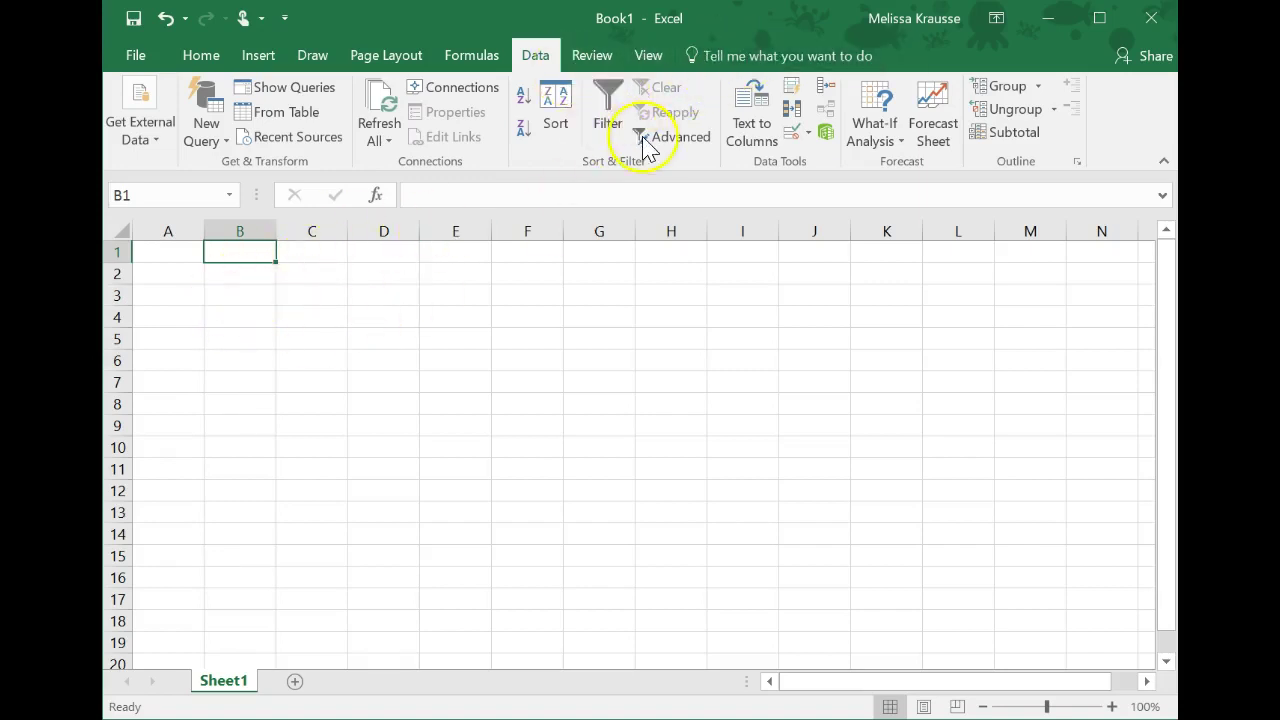
pyautogui.click(594, 57)
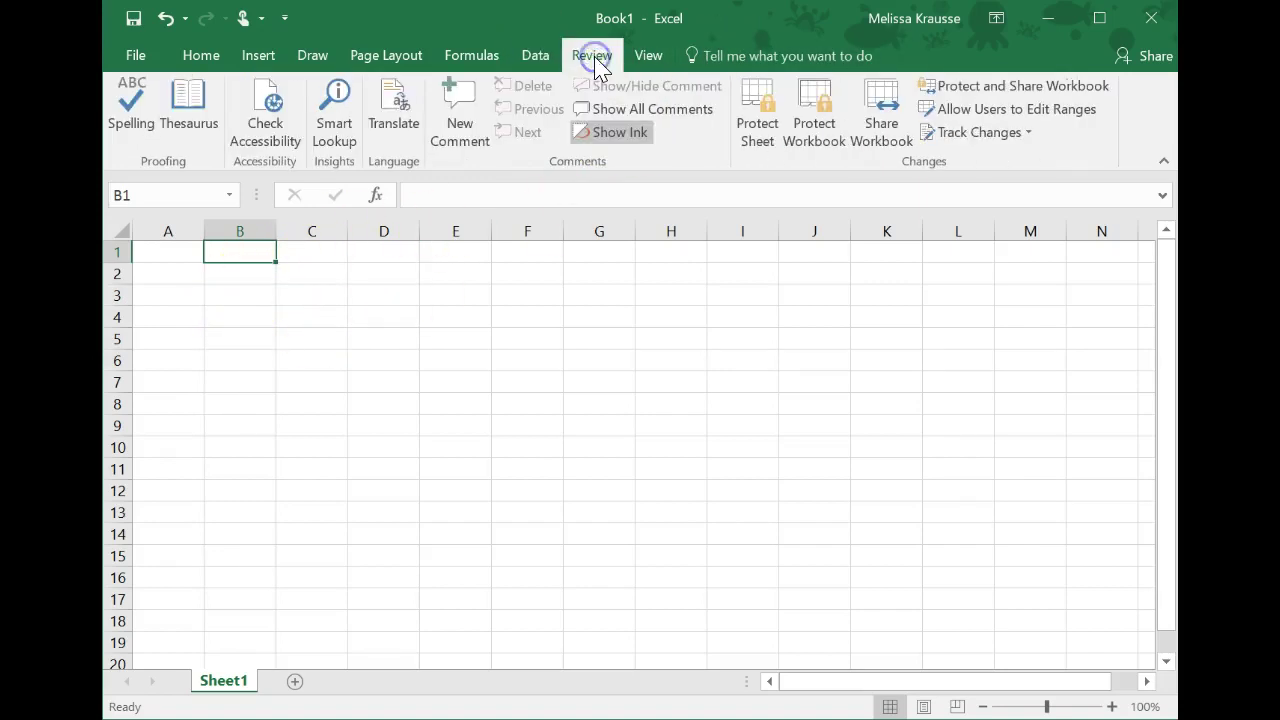
pyautogui.click(648, 57)
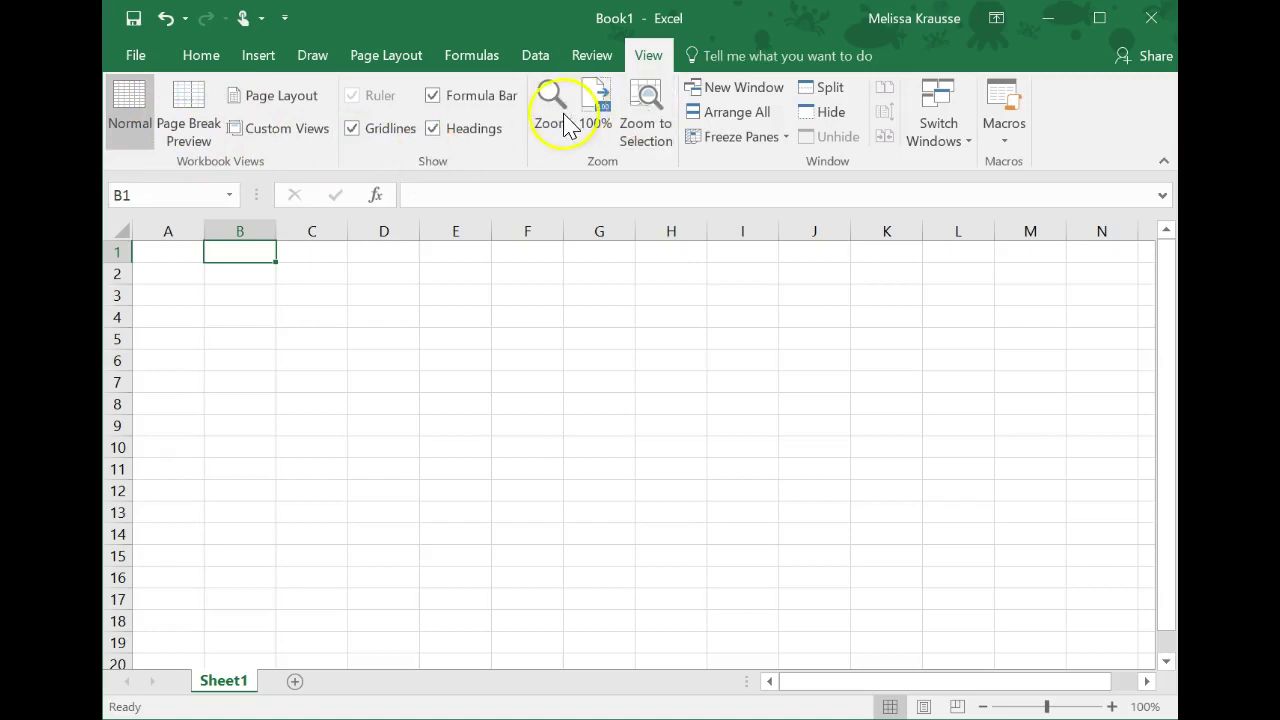
pyautogui.click(135, 54)
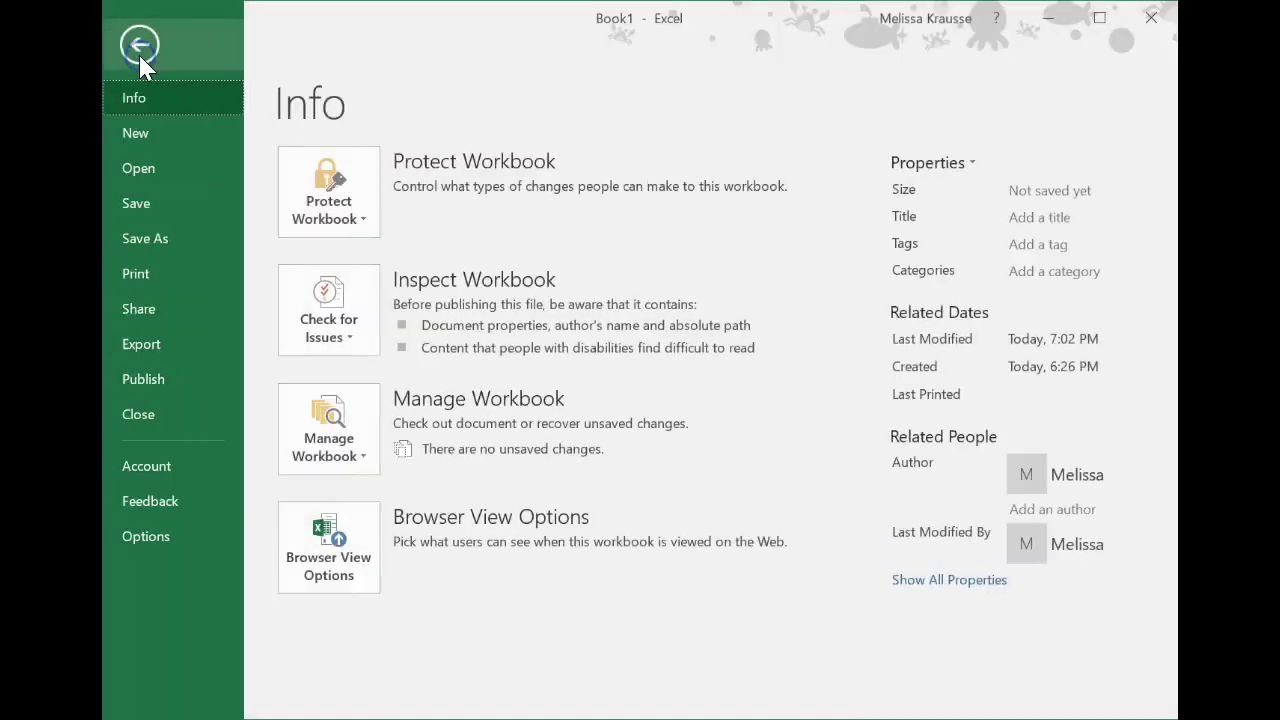
pyautogui.click(138, 51)
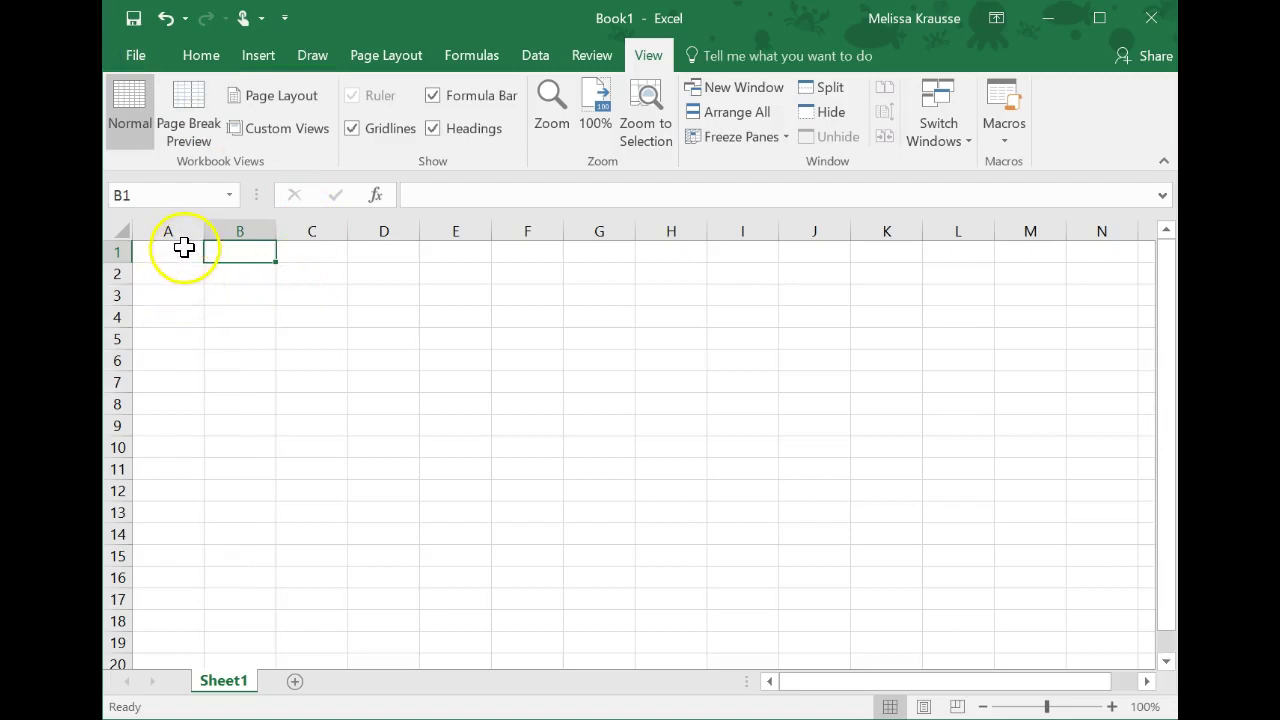
# Step: Enter the headers "distance (m)" in A1 and "Time (s)" in B1, and fit column A's width to its header
pyautogui.click(184, 247)
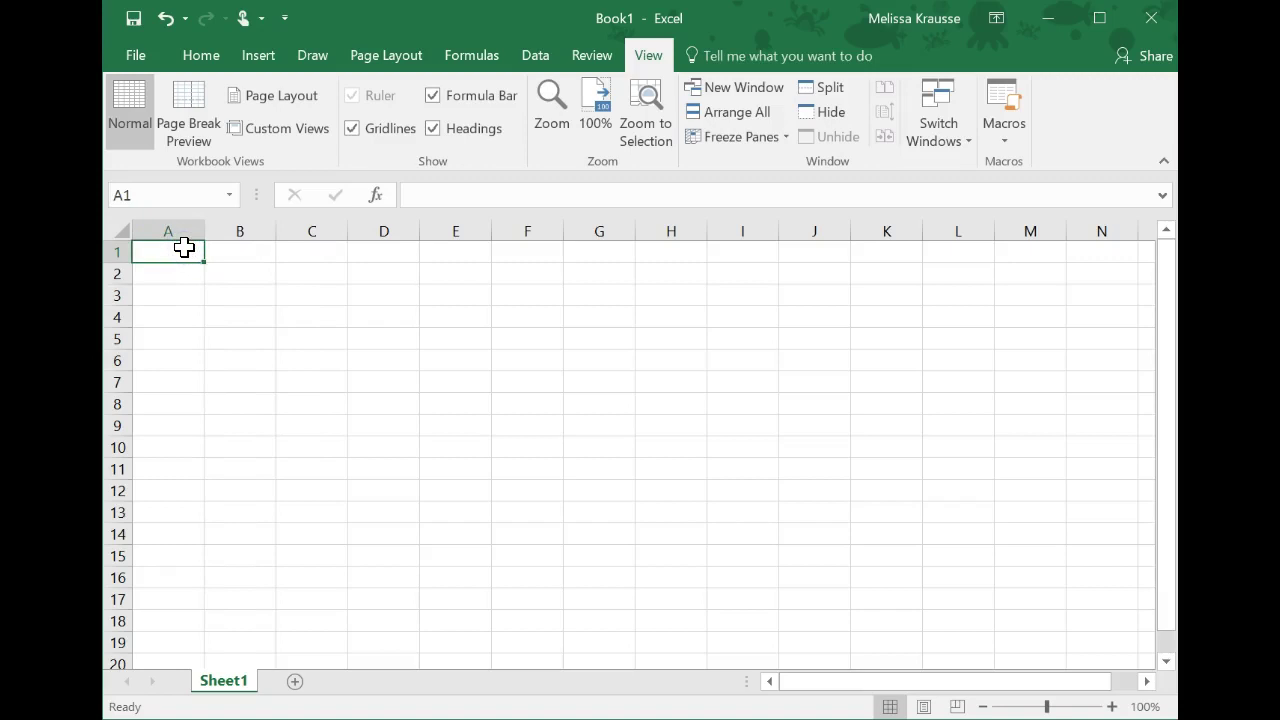
pyautogui.write('distance (m')
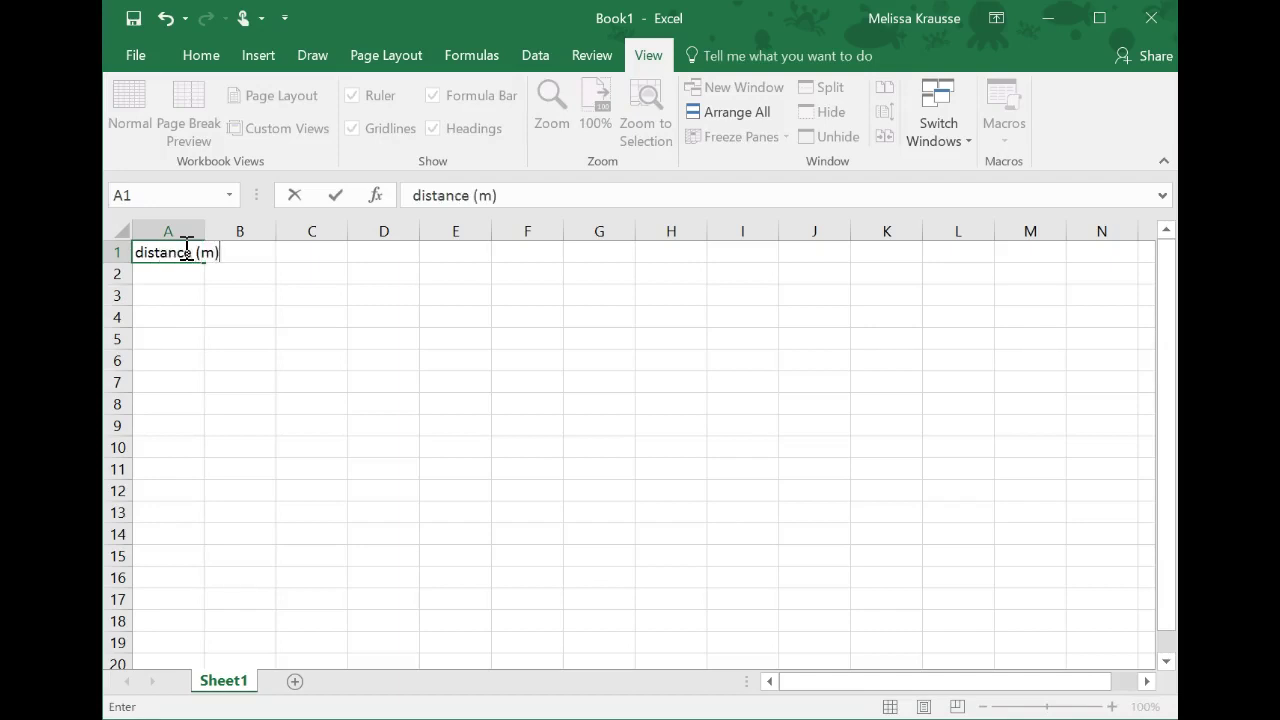
pyautogui.press('Tab')
pyautogui.write('T')
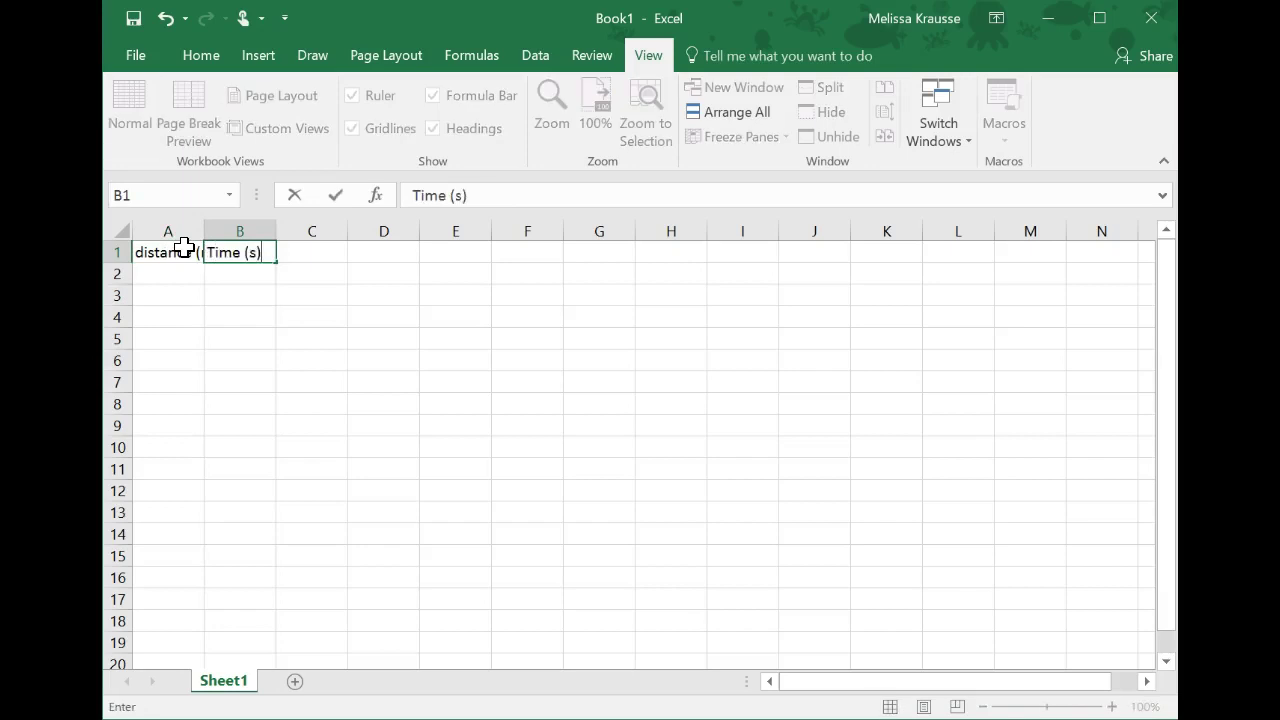
pyautogui.click(343, 275)
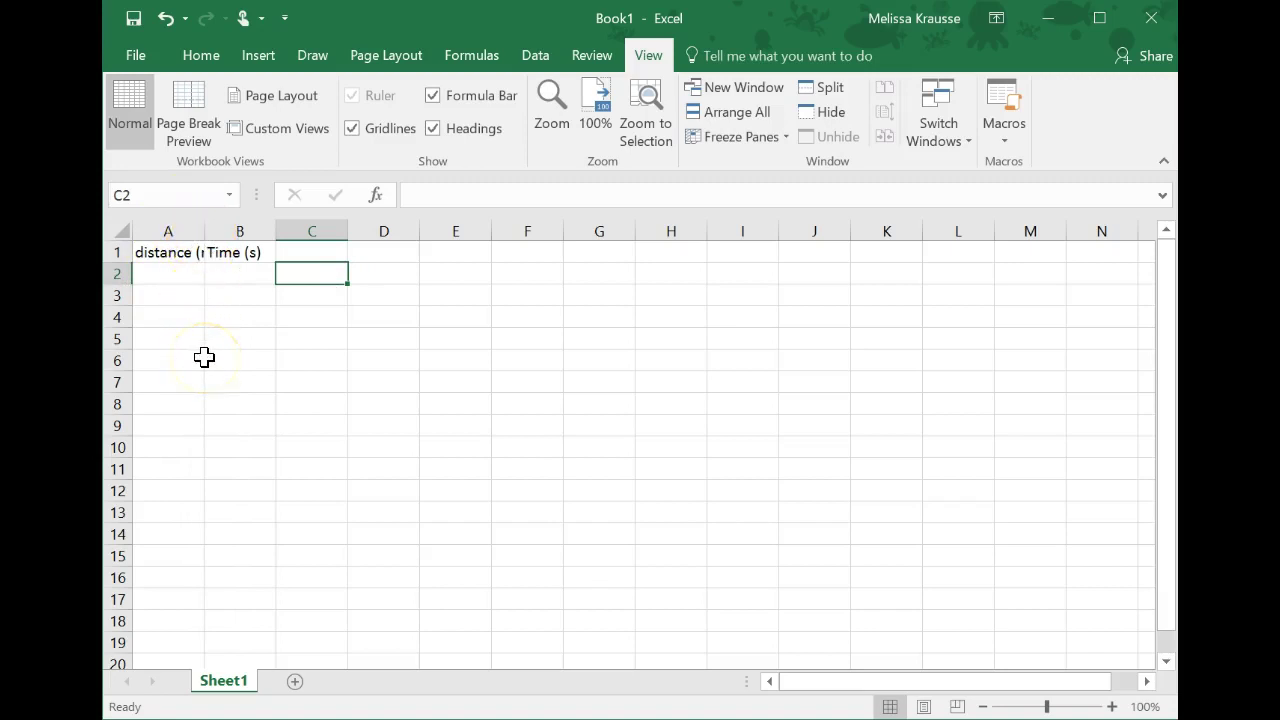
pyautogui.doubleClick(205, 231)
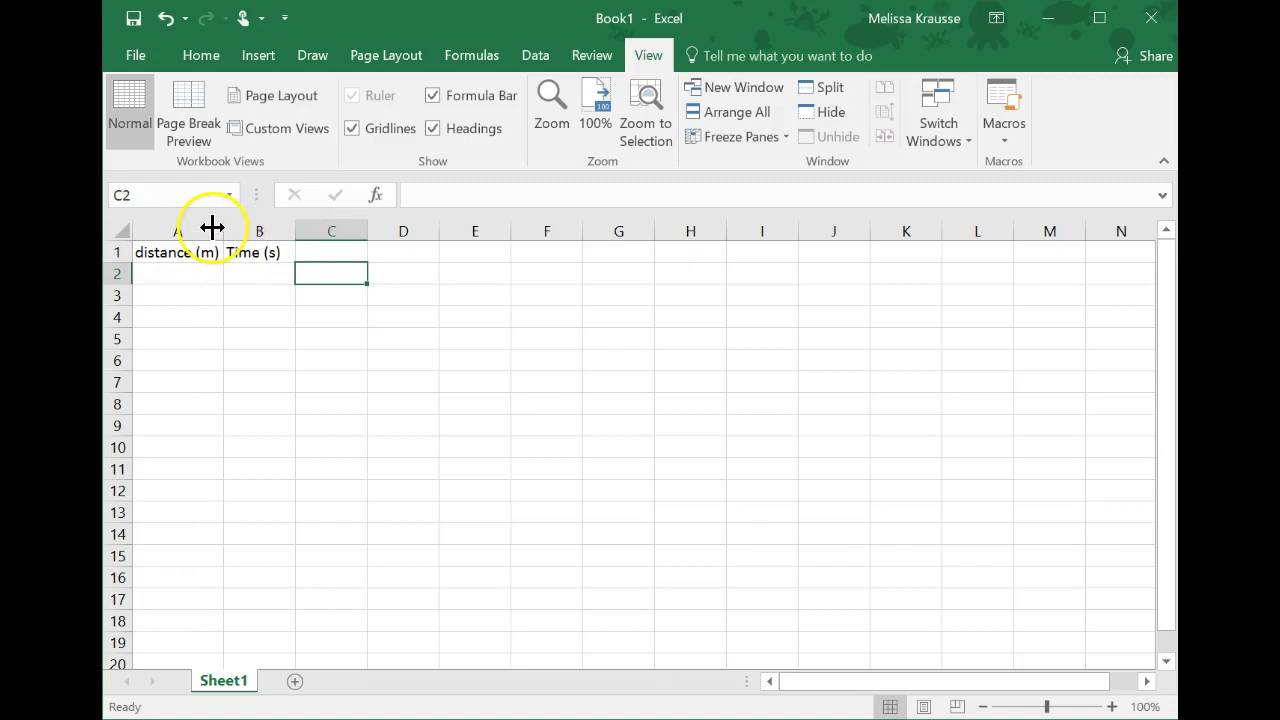
pyautogui.click(294, 232)
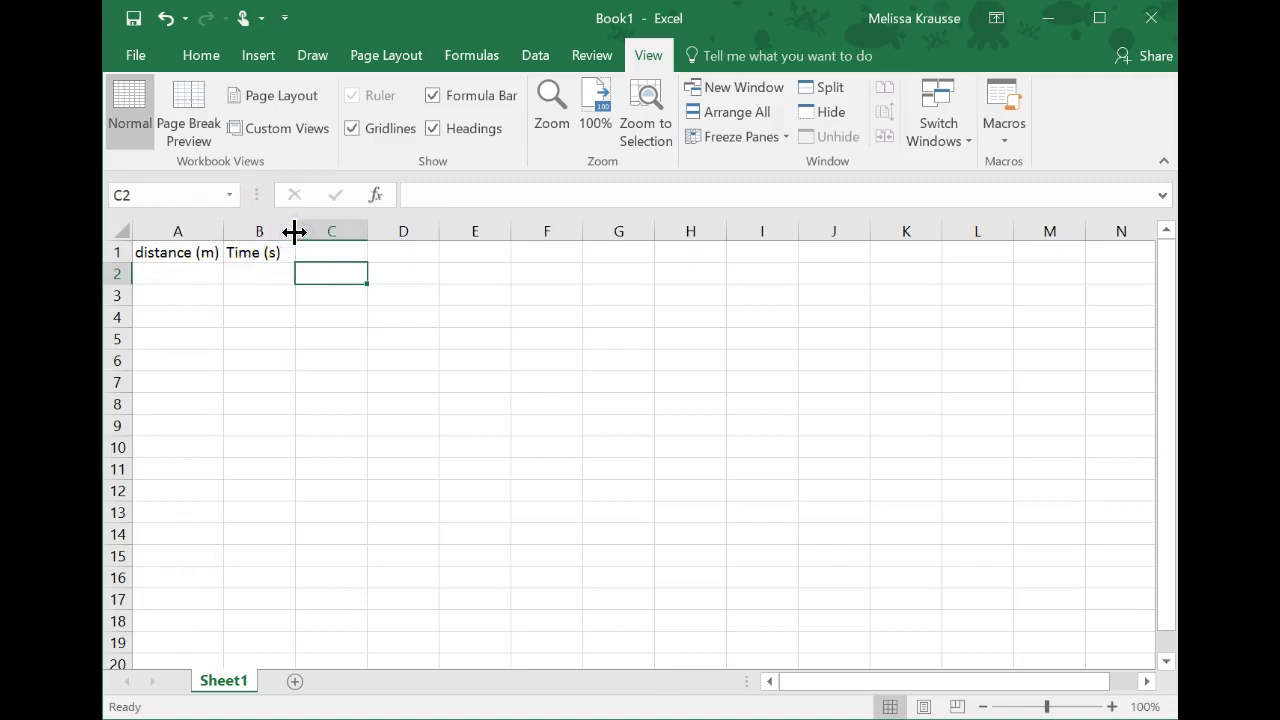
# Step: Enter the distances 0, 1.5, 3, 4.8, 6.1, 7.4, 9, 10.4, 11.9, 13.6 and 15 in A2:A12
pyautogui.click(205, 274)
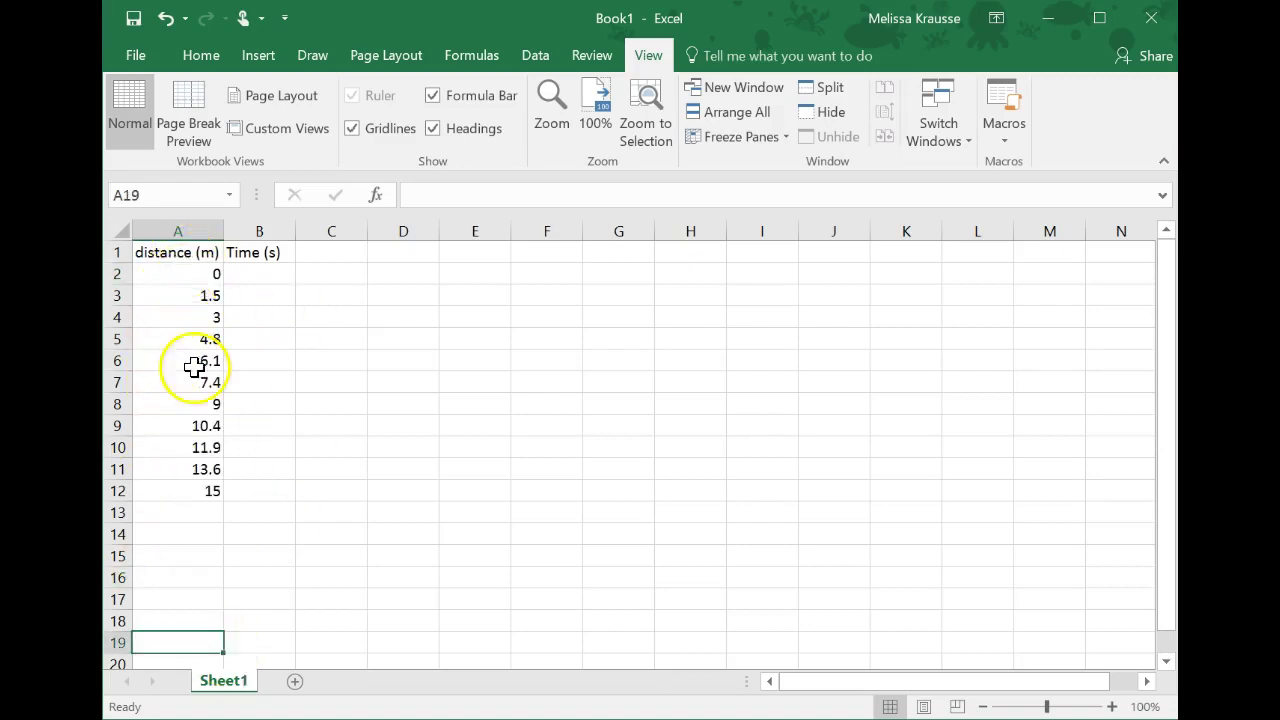
# Step: Enter the first time values 0, 1 and 2 in cells B2 to B4
pyautogui.click(258, 273)
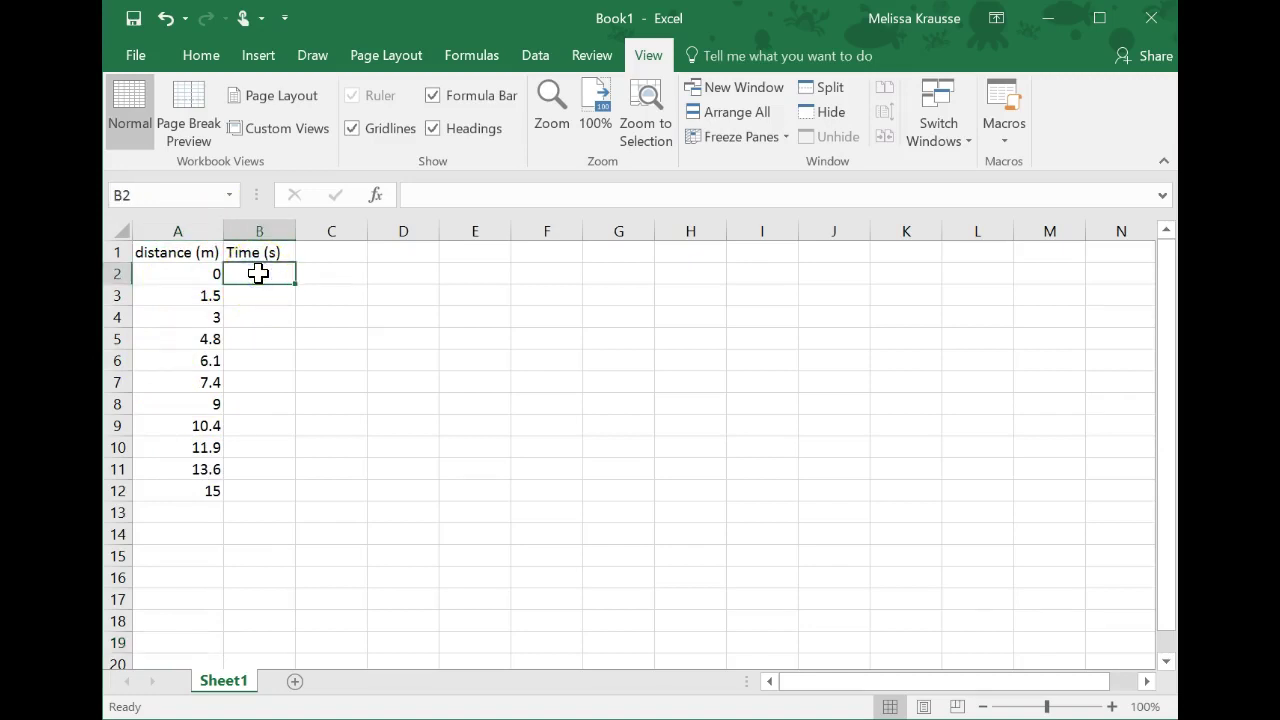
pyautogui.write('0')
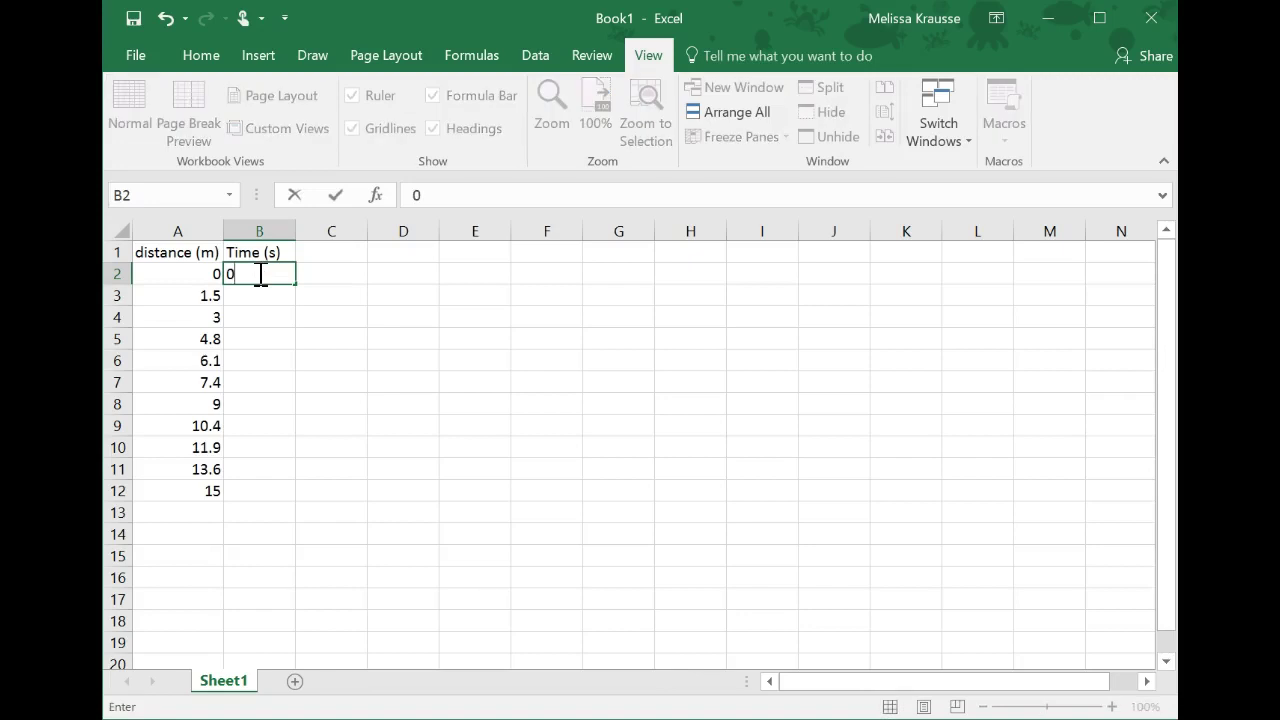
pyautogui.press('Return')
pyautogui.write('1')
pyautogui.press('Return')
pyautogui.write('2')
pyautogui.press('Return')
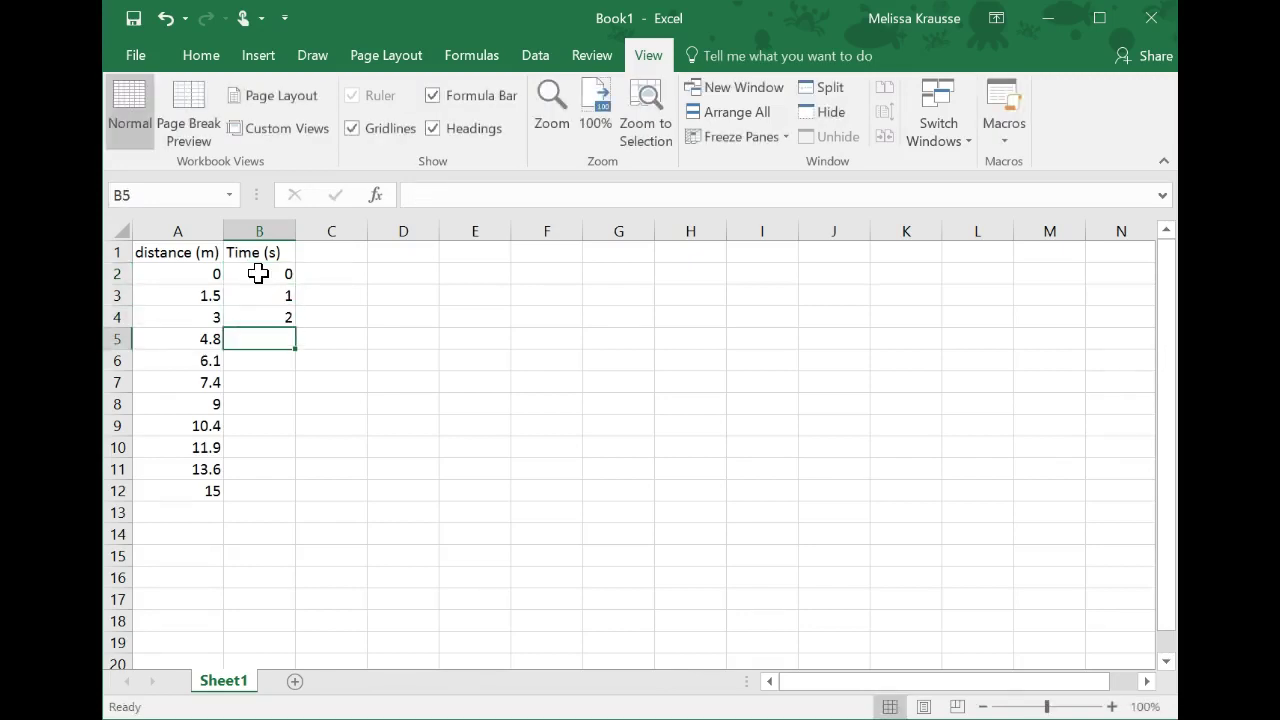
# Step: Extend the time series from B2:B4 down to B12, continuing in steps of 1 up to 10
pyautogui.moveTo(277, 272); pyautogui.dragTo(278, 315)
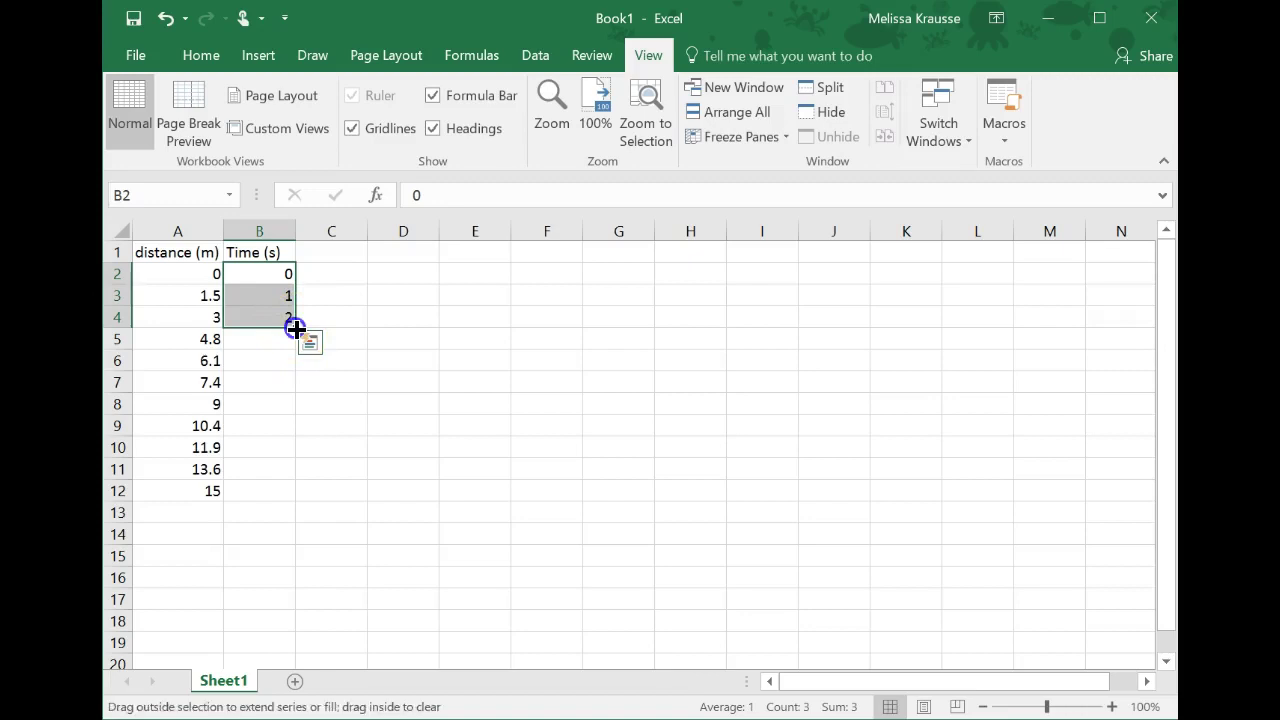
pyautogui.doubleClick(297, 327)
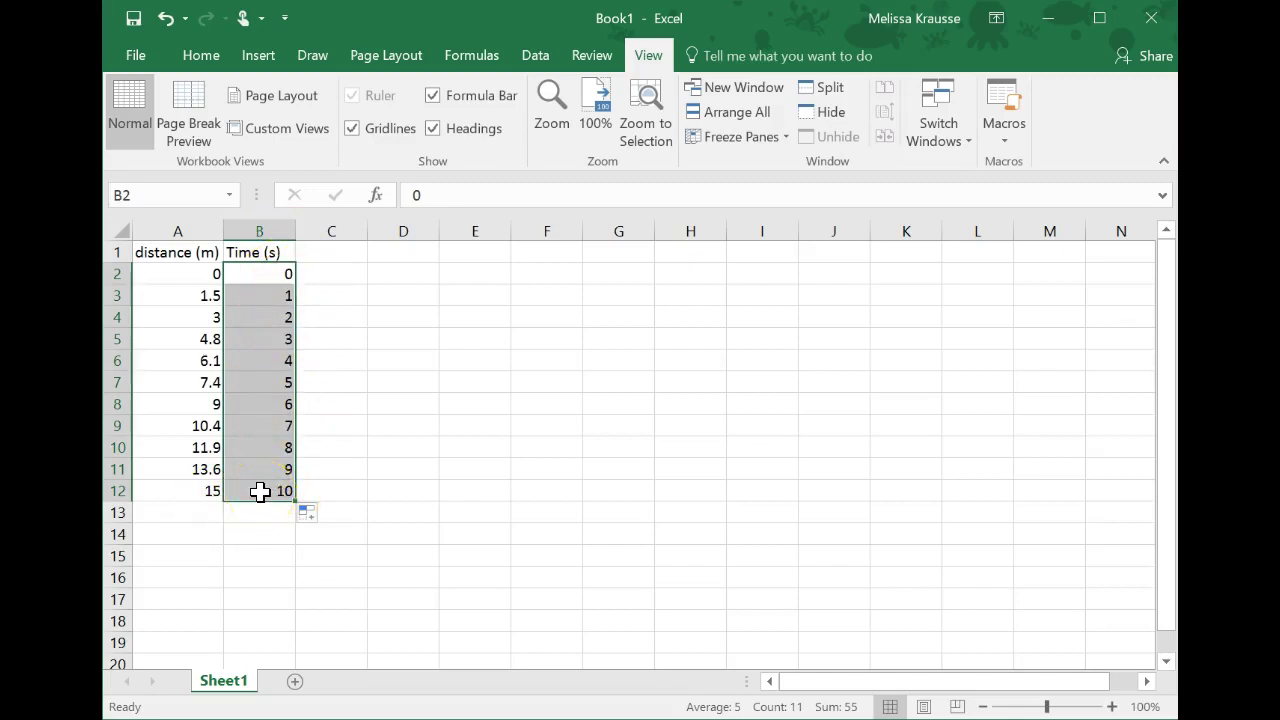
pyautogui.click(331, 277)
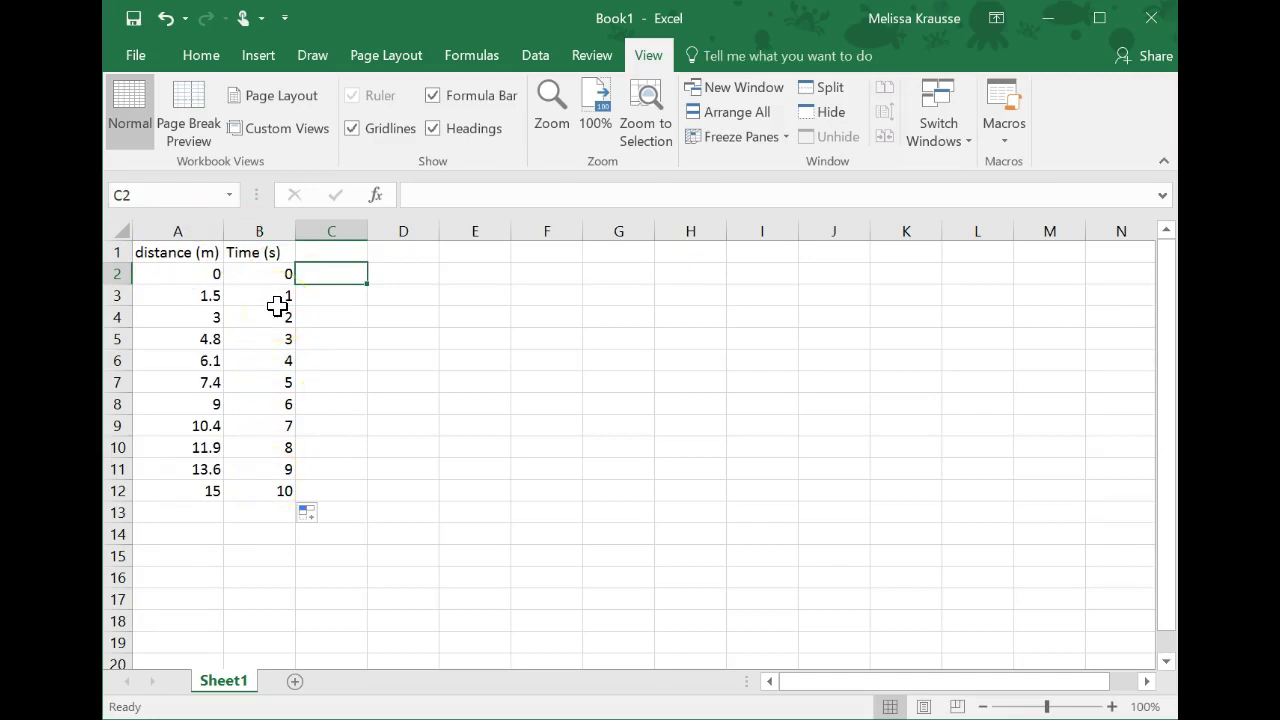
pyautogui.click(265, 232)
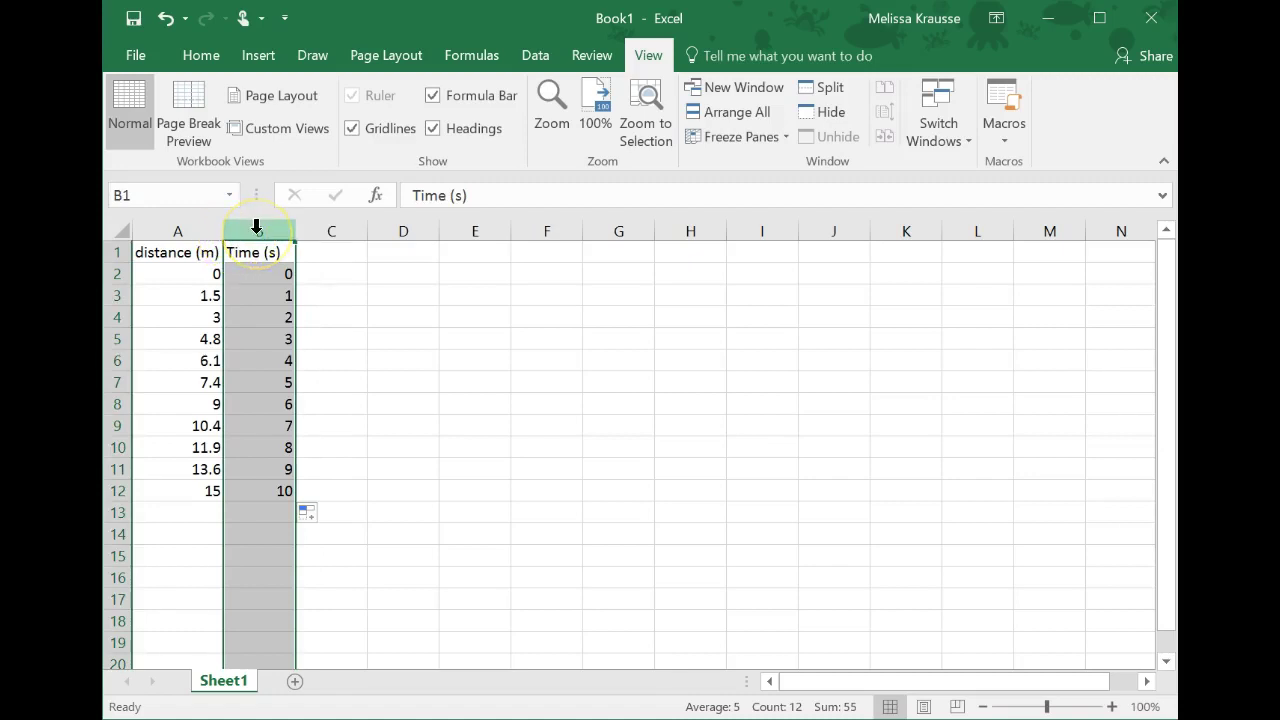
pyautogui.moveTo(257, 229); pyautogui.dragTo(291, 232)
pyautogui.click(411, 277)
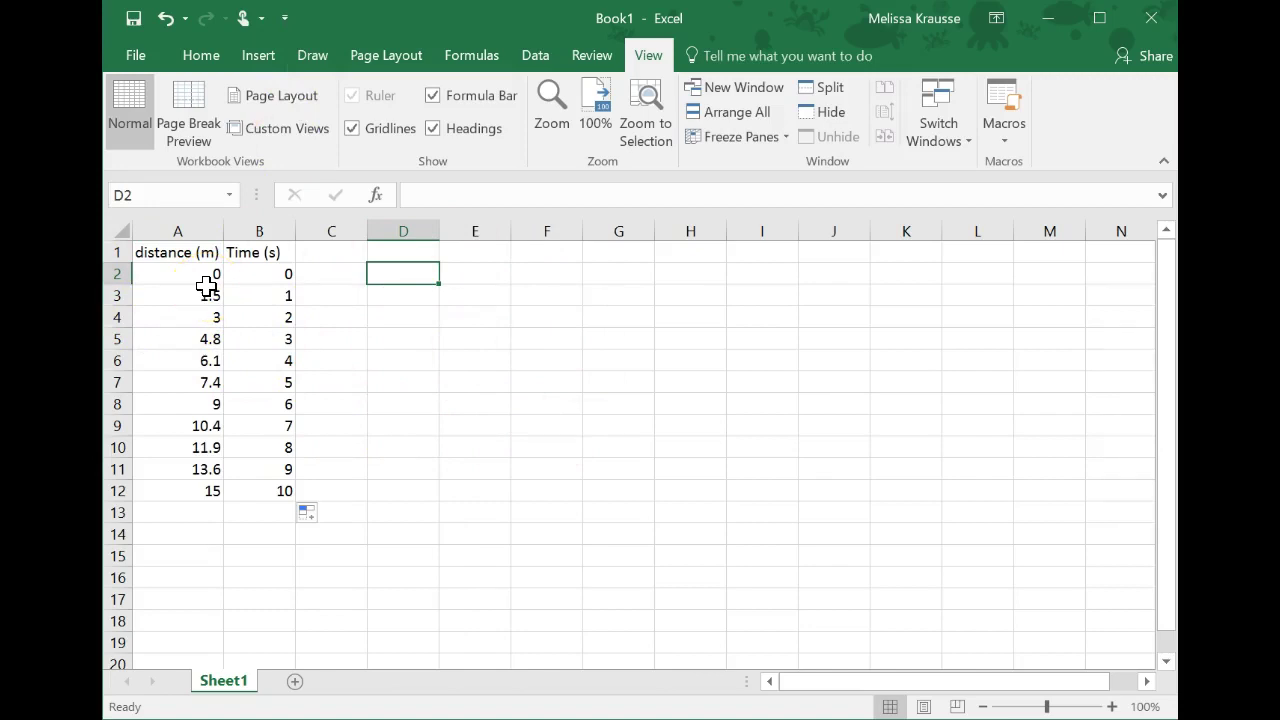
# Step: Insert an X Y scatter chart without lines from A1:B12, using the variant that plots time against distance as a single series
pyautogui.moveTo(271, 486); pyautogui.dragTo(133, 215)
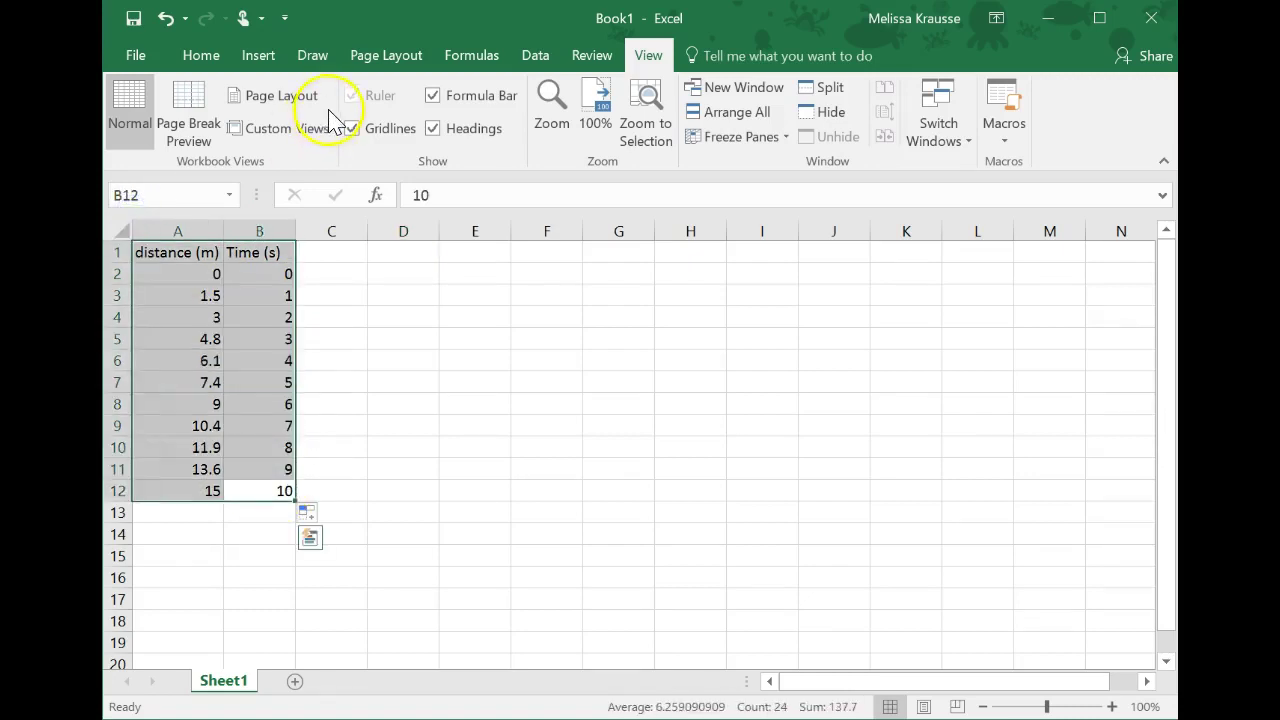
pyautogui.click(257, 57)
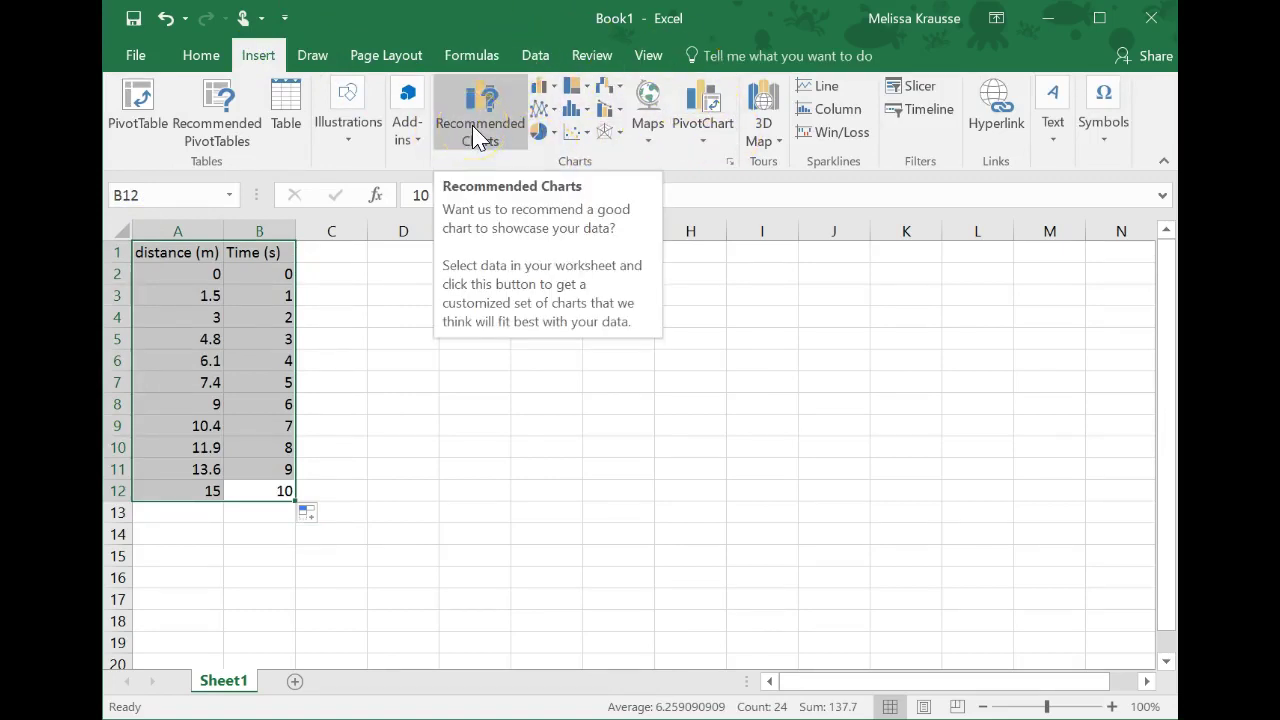
pyautogui.click(478, 137)
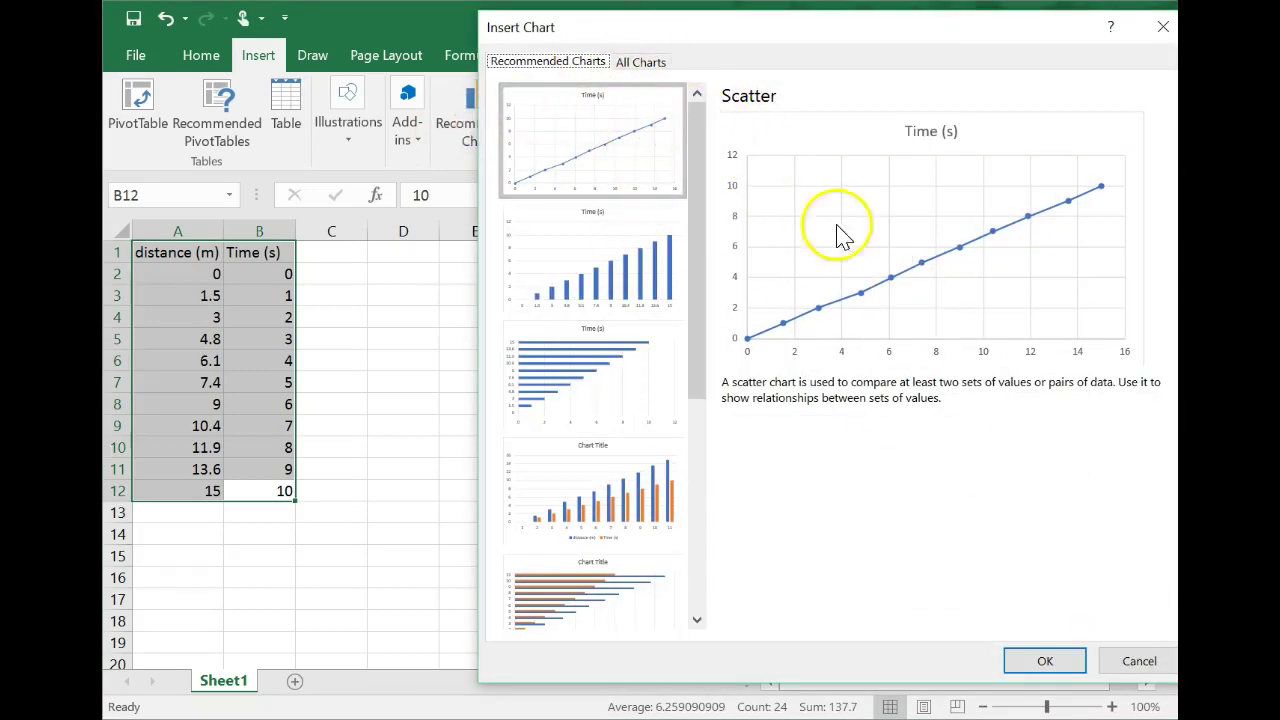
pyautogui.click(645, 62)
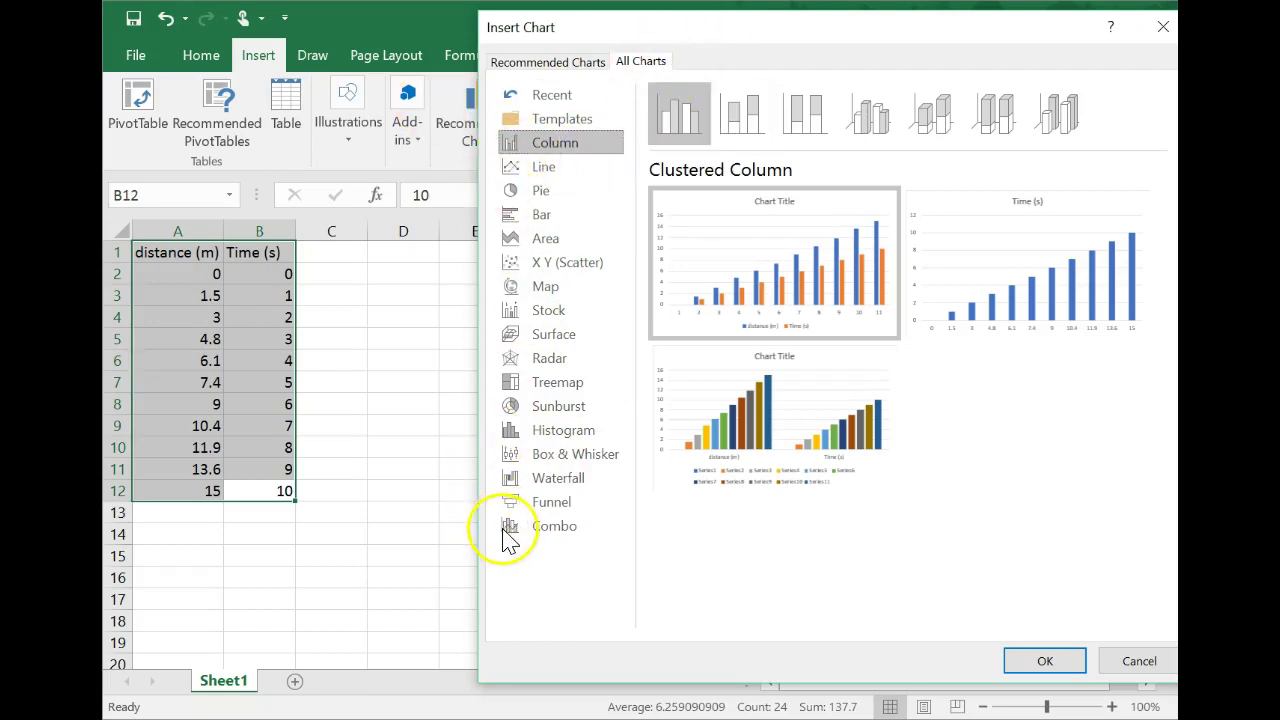
pyautogui.click(550, 262)
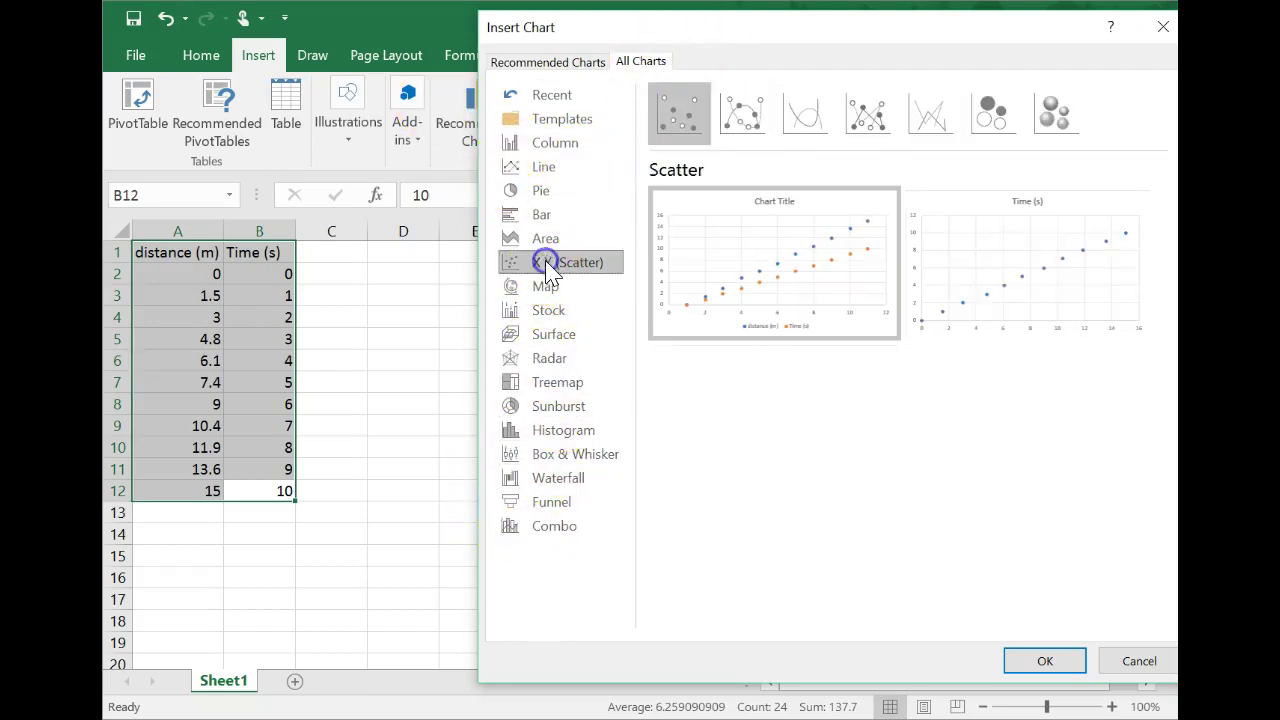
pyautogui.moveTo(705, 258)
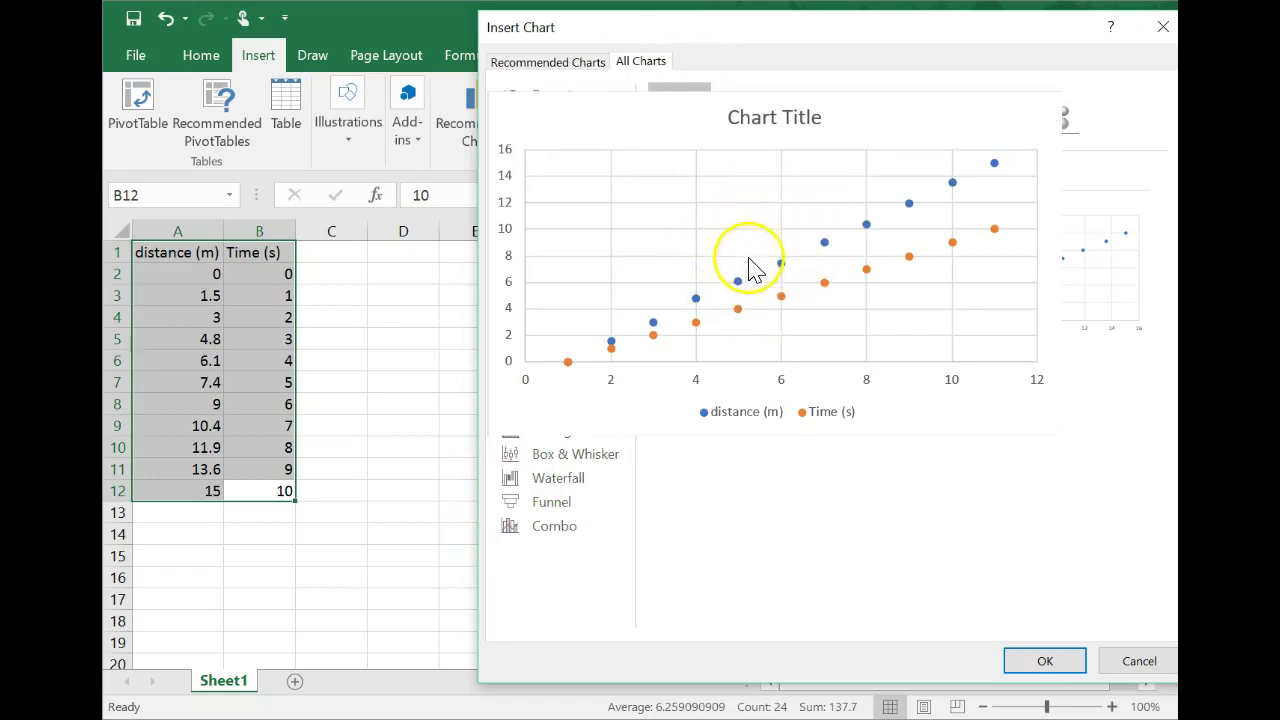
pyautogui.moveTo(1048, 252)
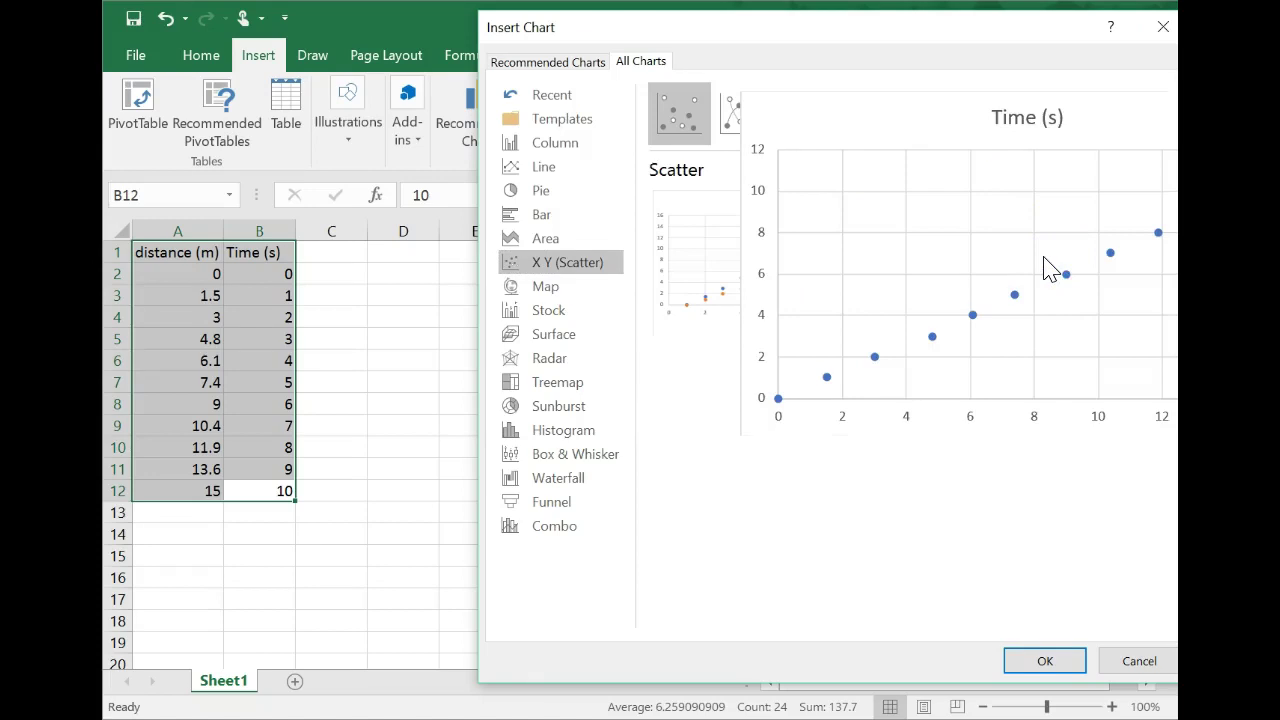
pyautogui.doubleClick(1045, 262)
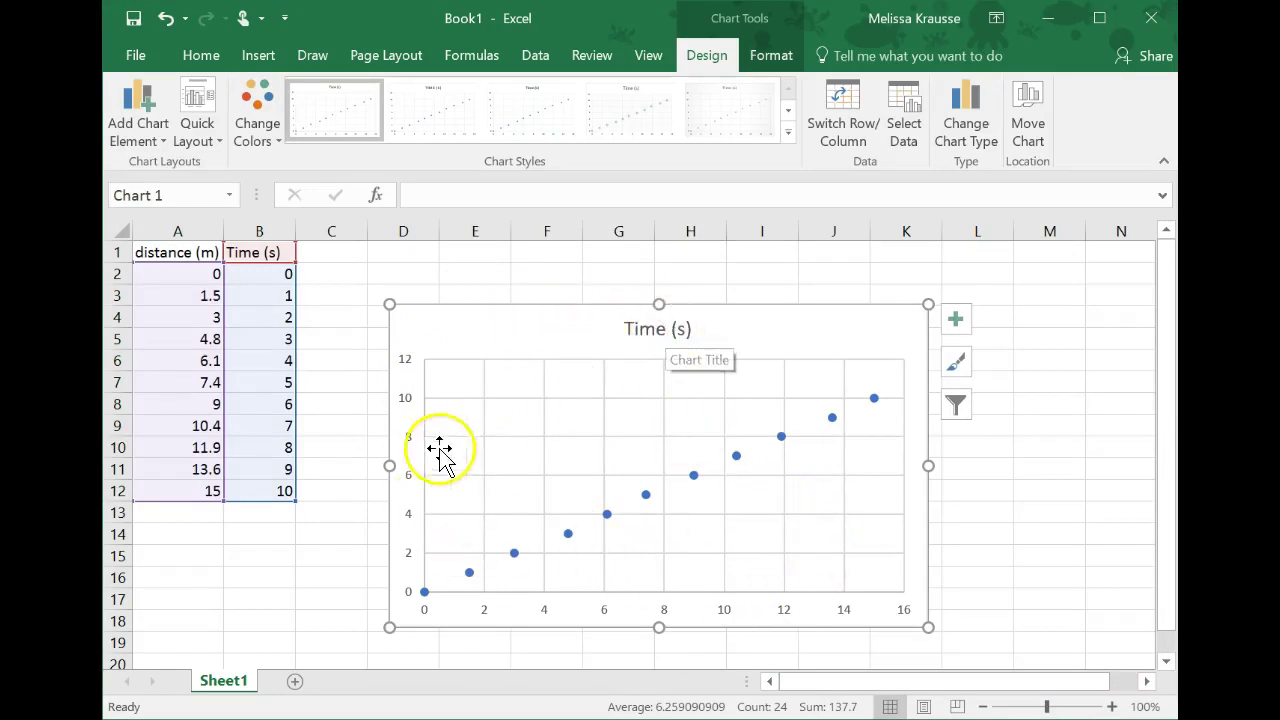
# Step: Add a primary horizontal axis title to the scatter chart
pyautogui.click(152, 130)
pyautogui.moveTo(170, 200)
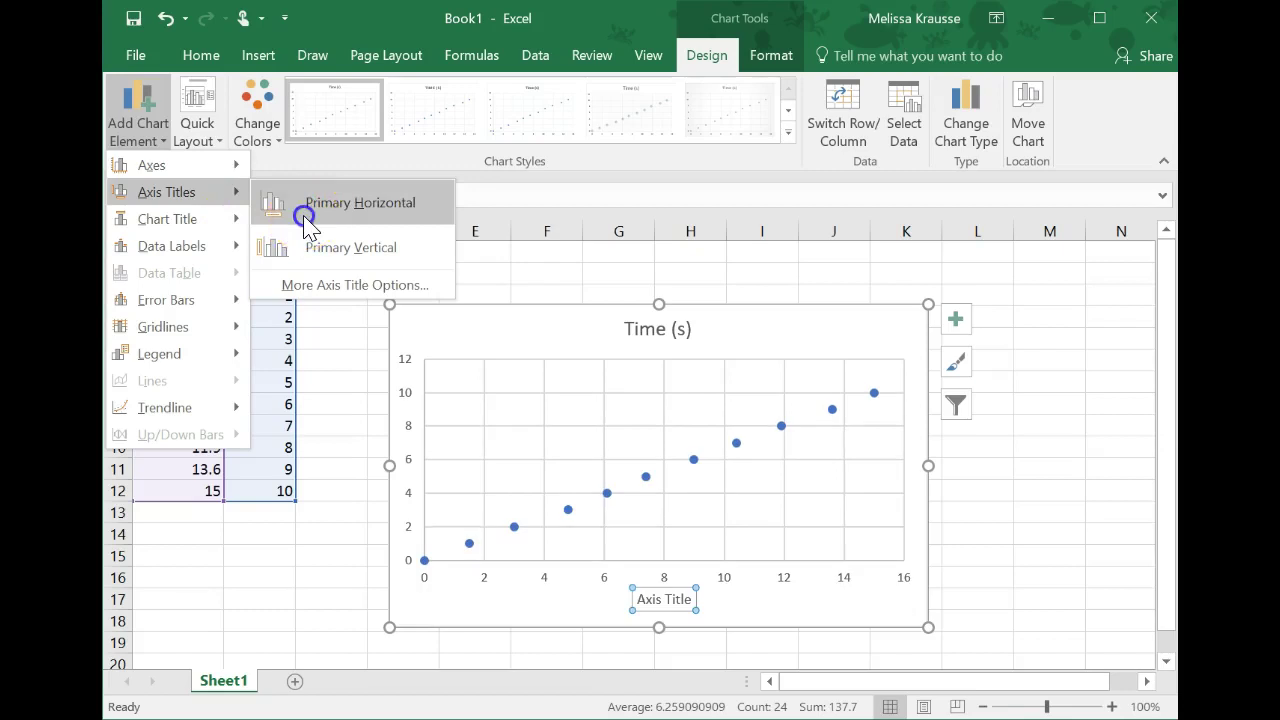
pyautogui.click(306, 218)
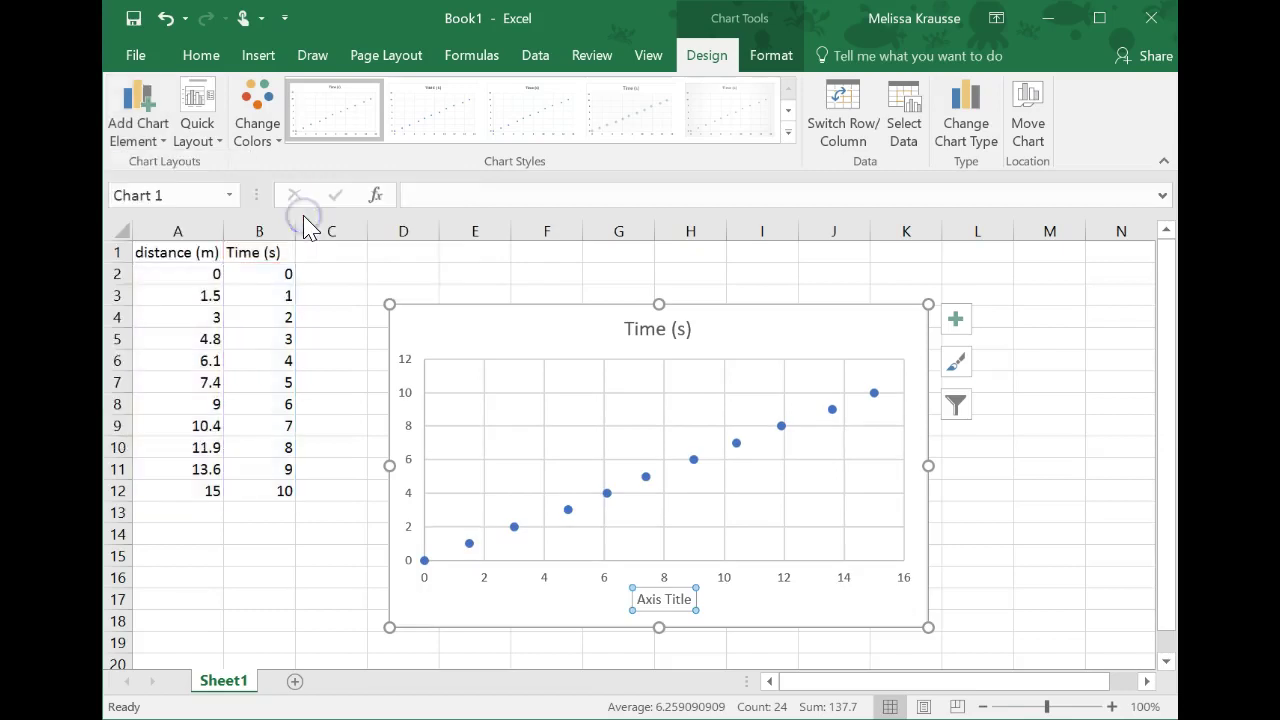
# Step: Apply the first quick layout, which has both axis titles, to the chart and delete its legend
pyautogui.click(202, 136)
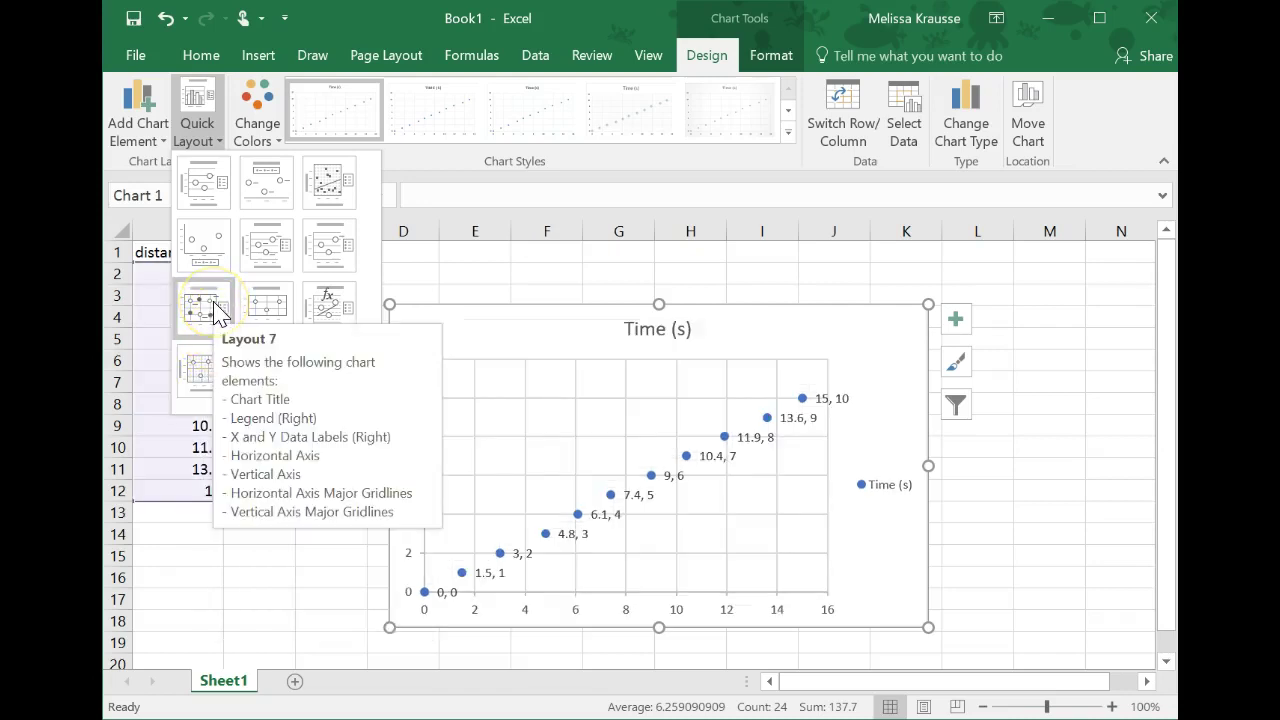
pyautogui.click(187, 186)
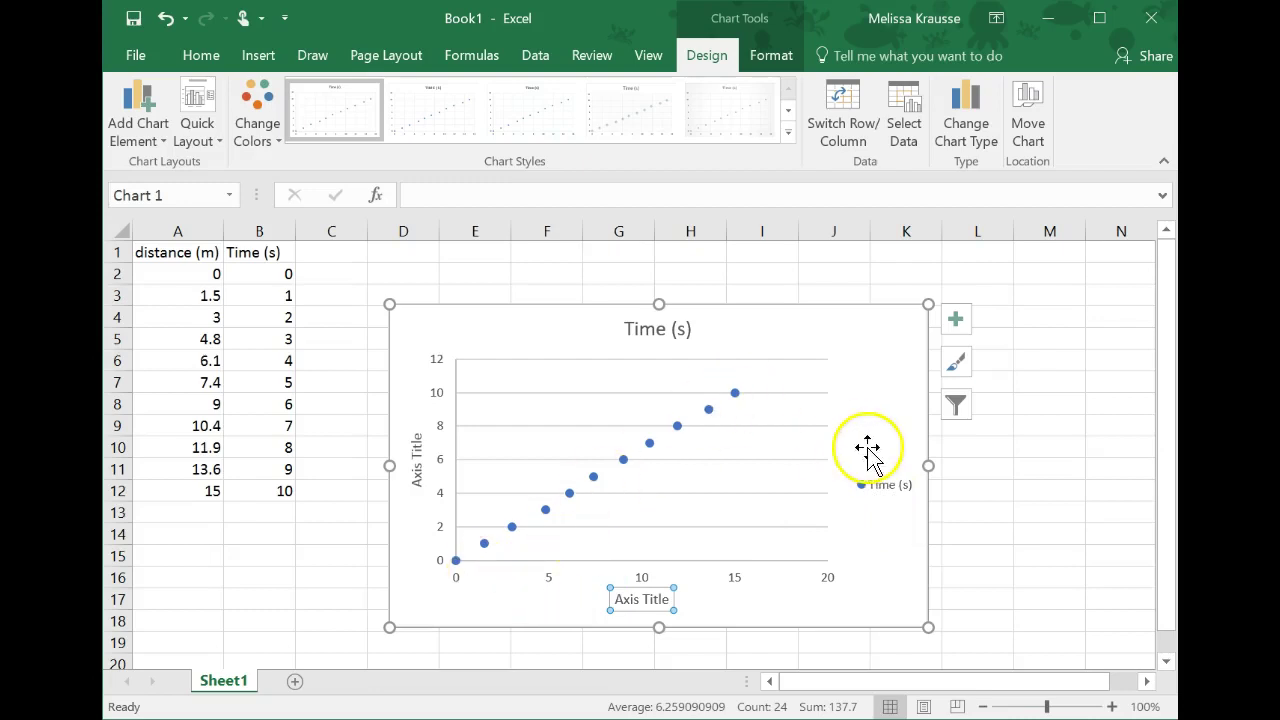
pyautogui.click(881, 500)
pyautogui.press('Delete')
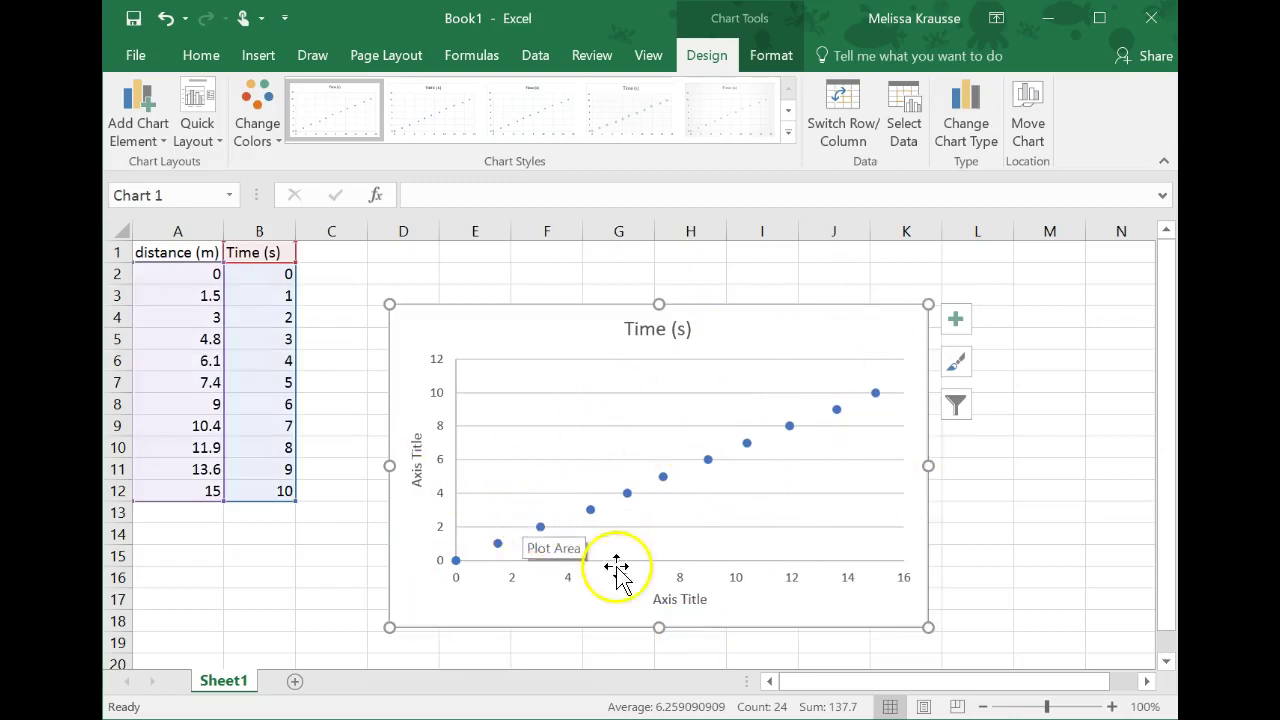
# Step: Replace the chart title with "Figure 1. Distance of", the robot owner's title and surname in possessive form, and "Robot during trial #1"
pyautogui.click(651, 333)
pyautogui.doubleClick(651, 333)
pyautogui.write('Fi')
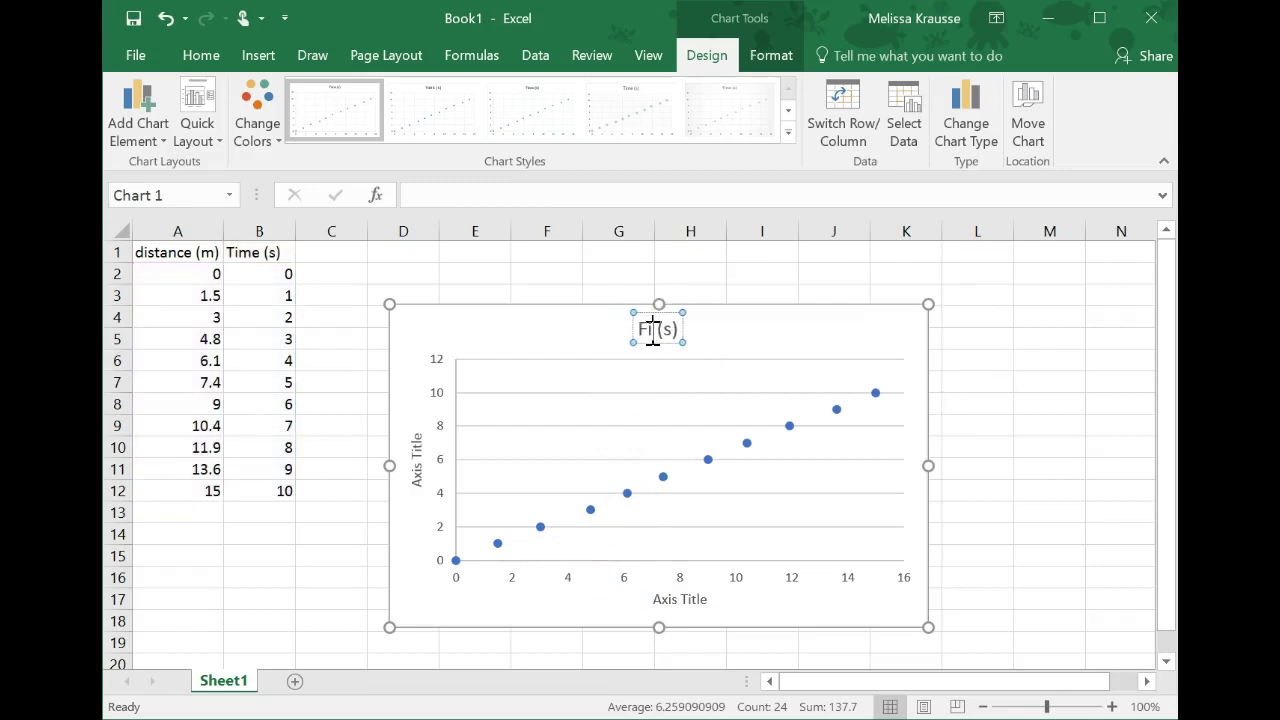
pyautogui.write('gure 1')
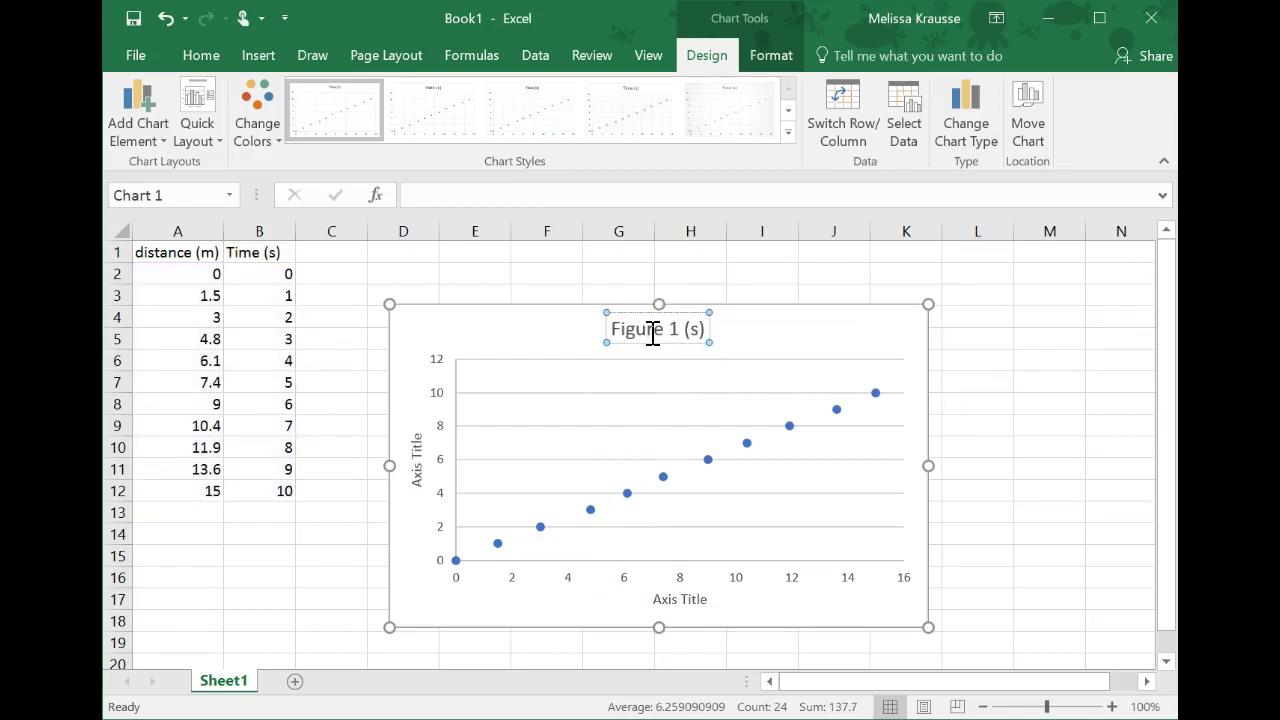
pyautogui.write('.  Distance ')
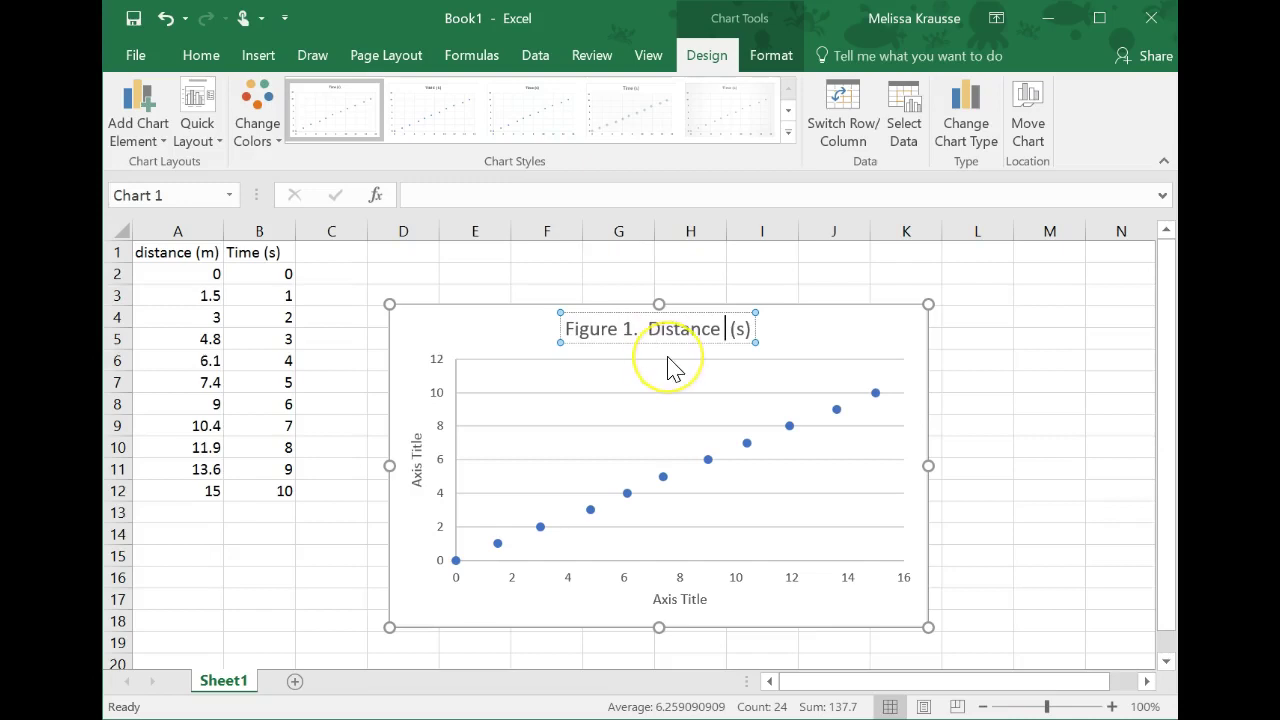
pyautogui.write('of ')
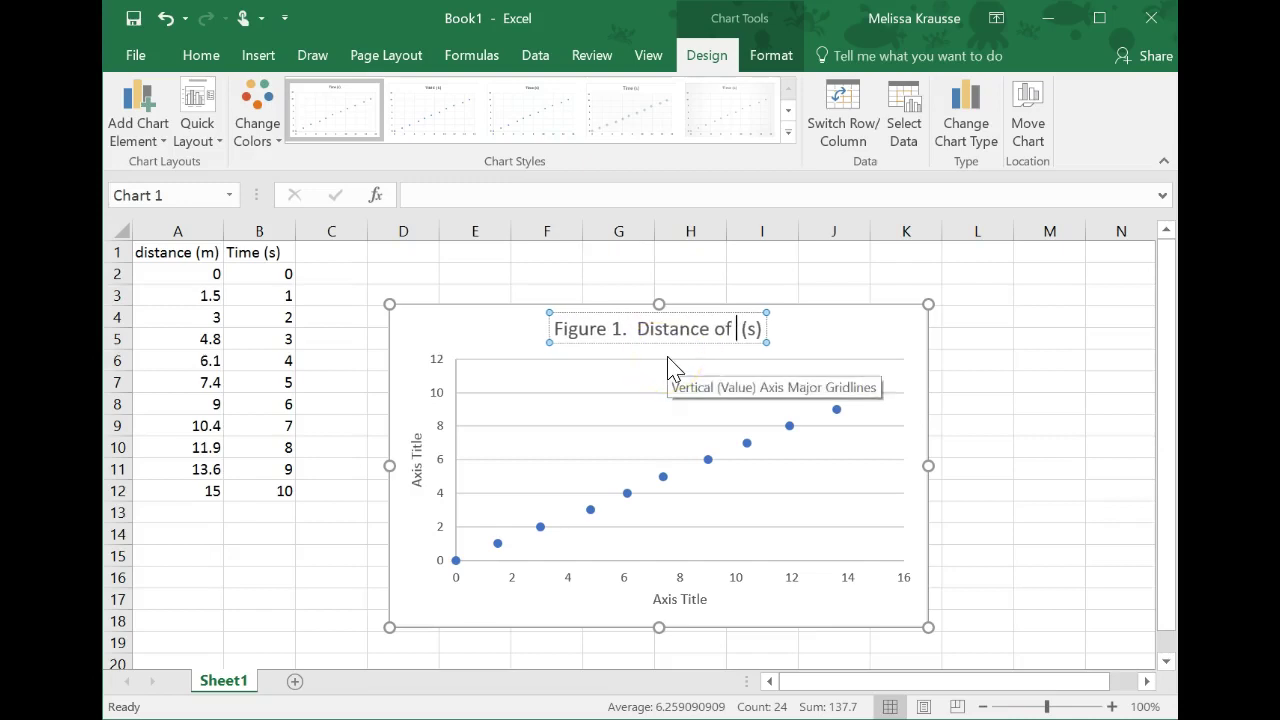
pyautogui.write('Ms Kra')
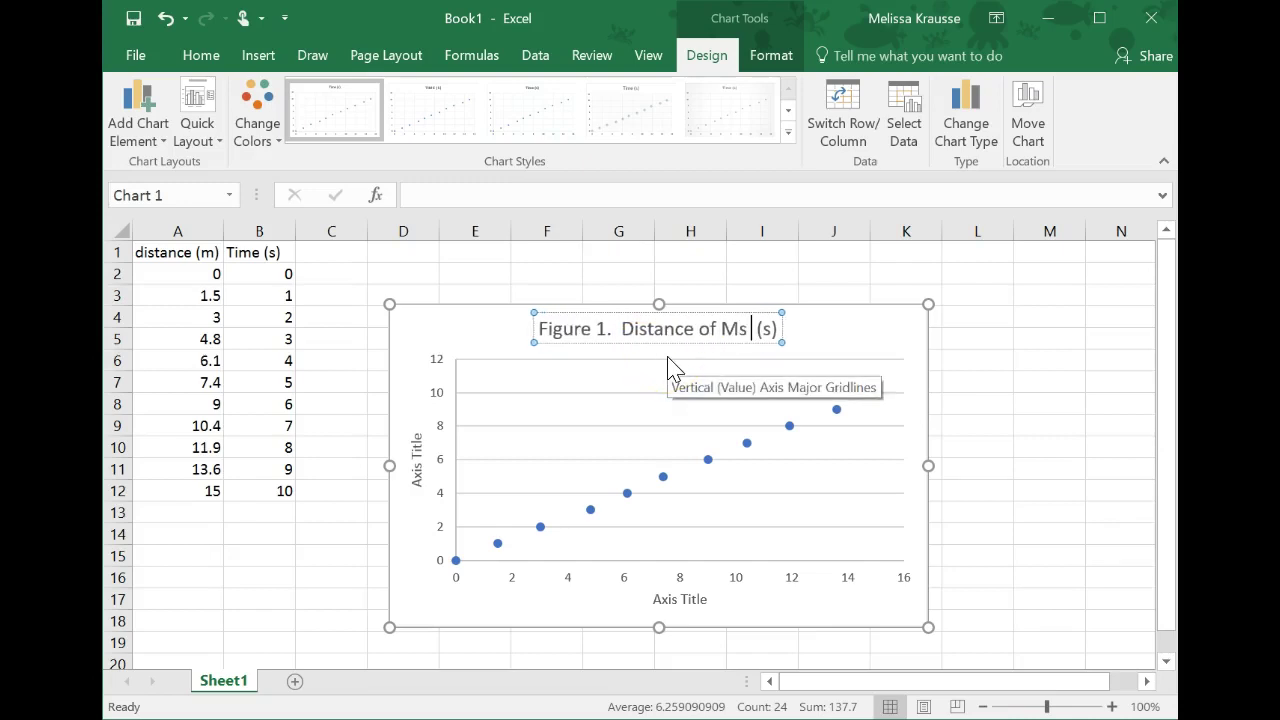
pyautogui.write('ussr')
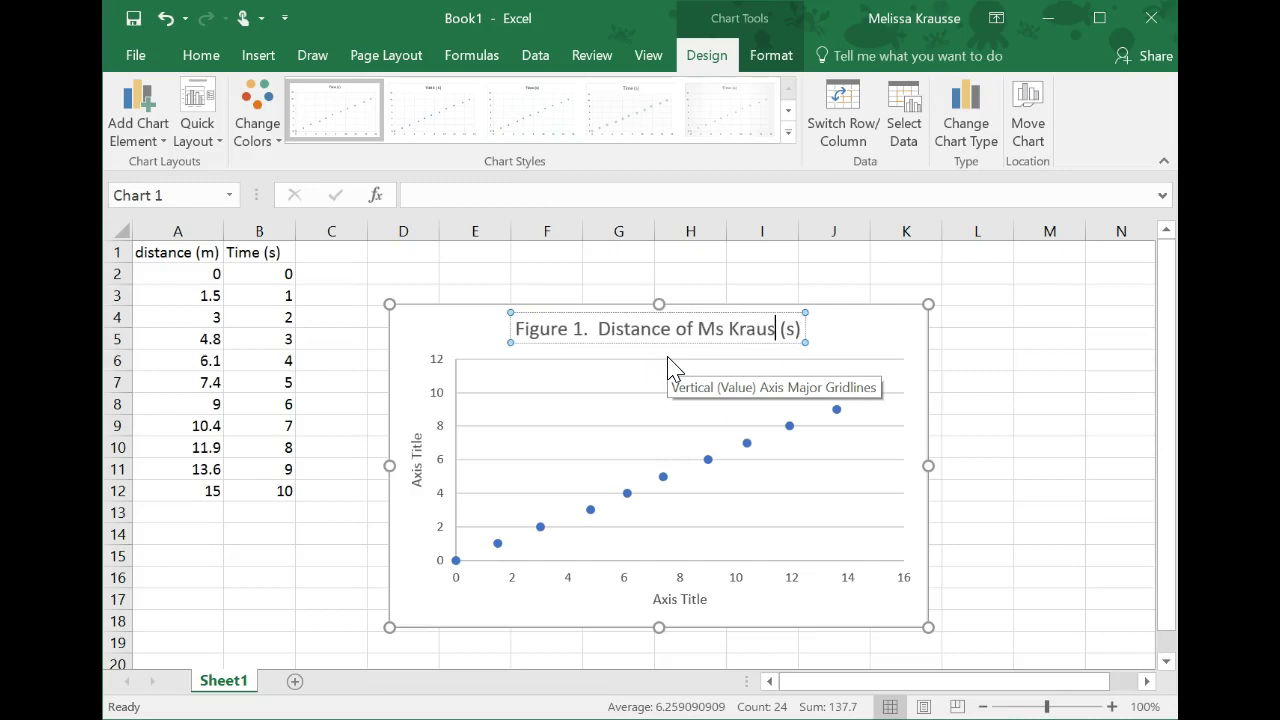
pyautogui.press('BackSpace')
pyautogui.write("e's R")
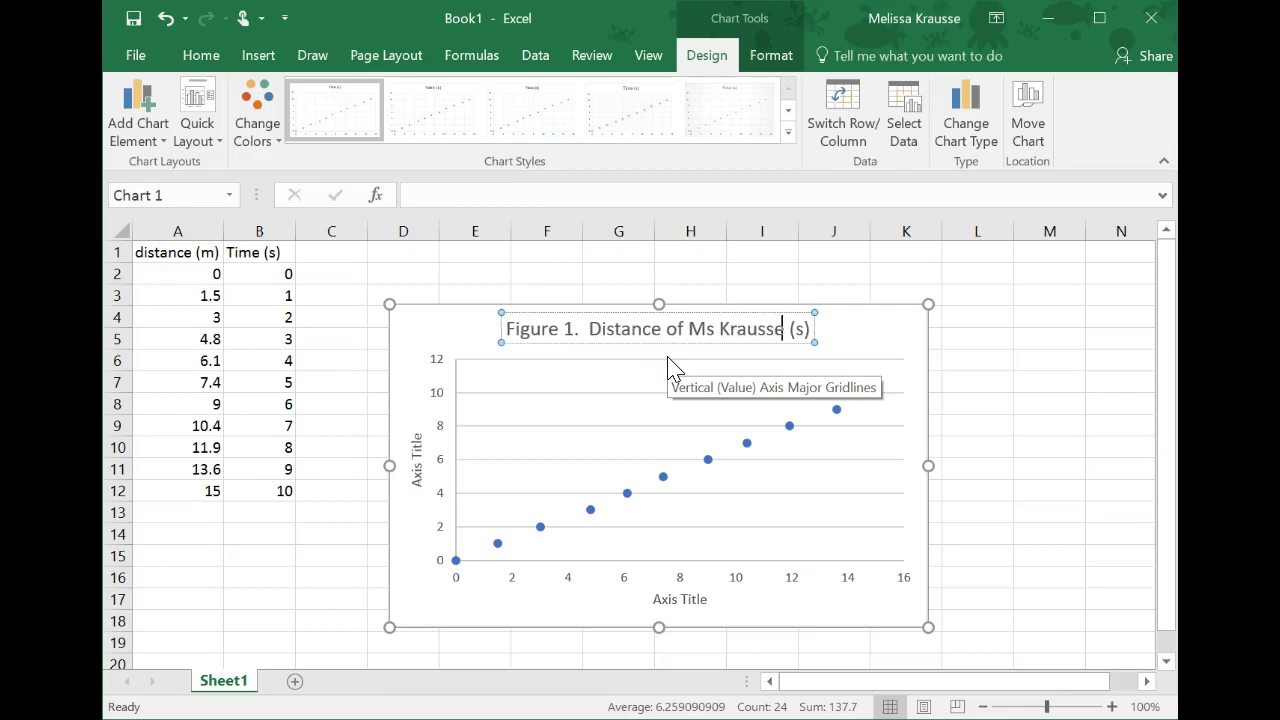
pyautogui.write('obto')
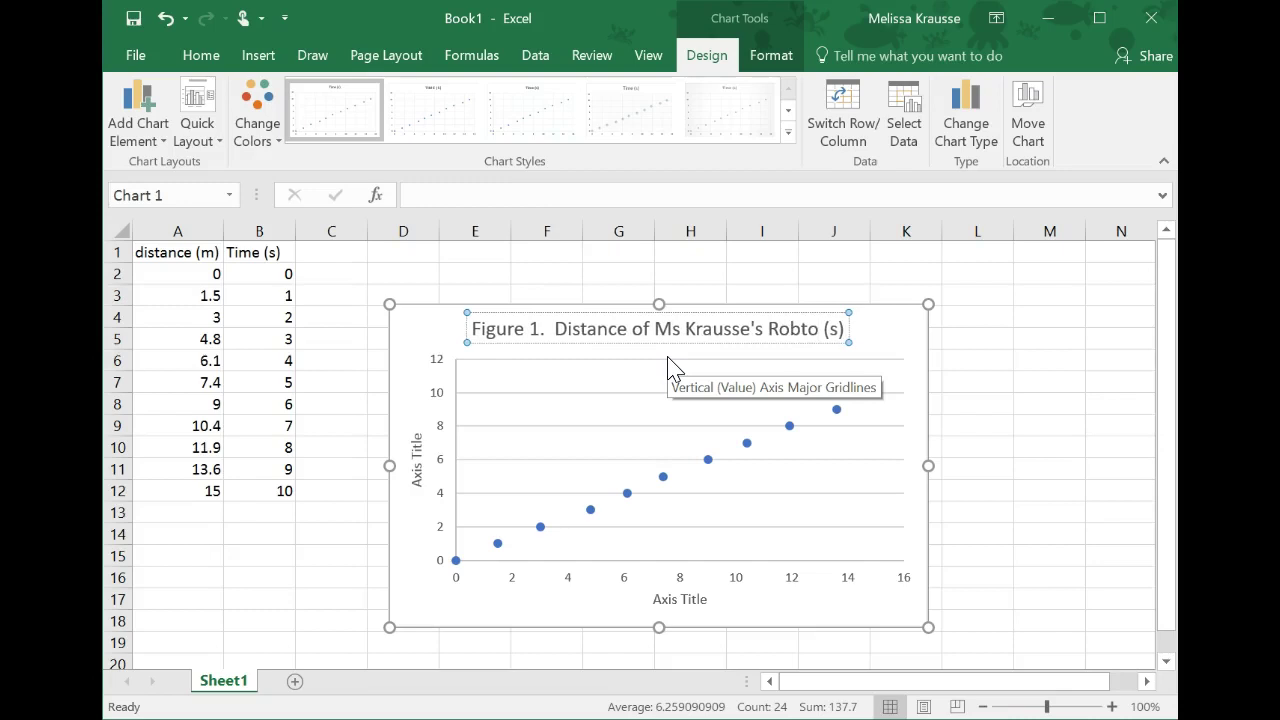
pyautogui.press('BackSpace')
pyautogui.press('BackSpace')
pyautogui.write('ot ')
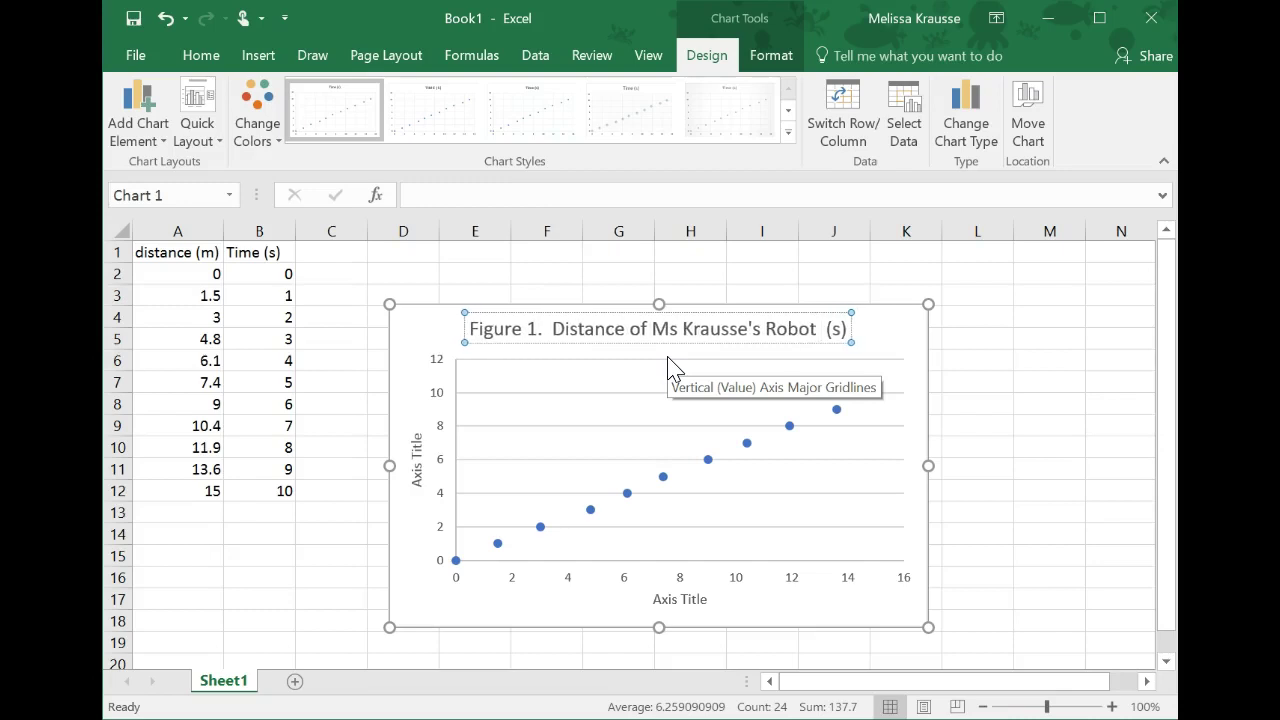
pyautogui.write('during')
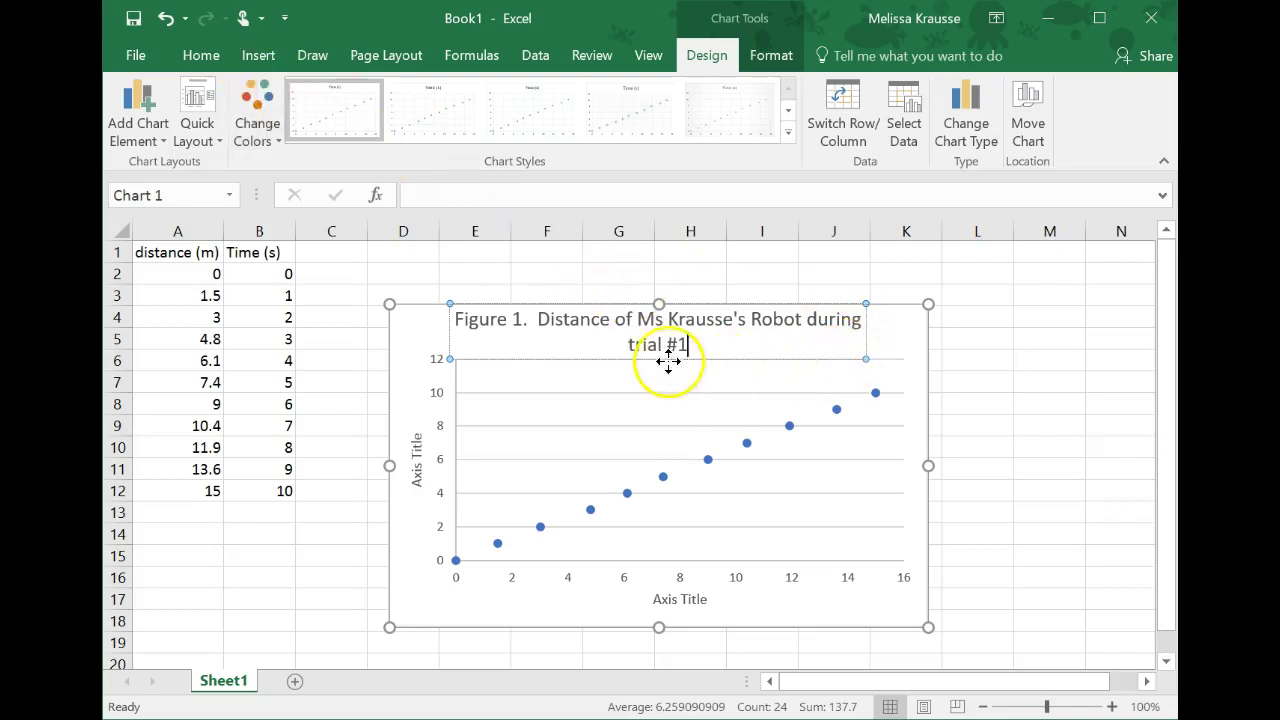
# Step: Left-align the chart title and indent its second line, "trial #1", to start beneath "Distance"
pyautogui.click(203, 55)
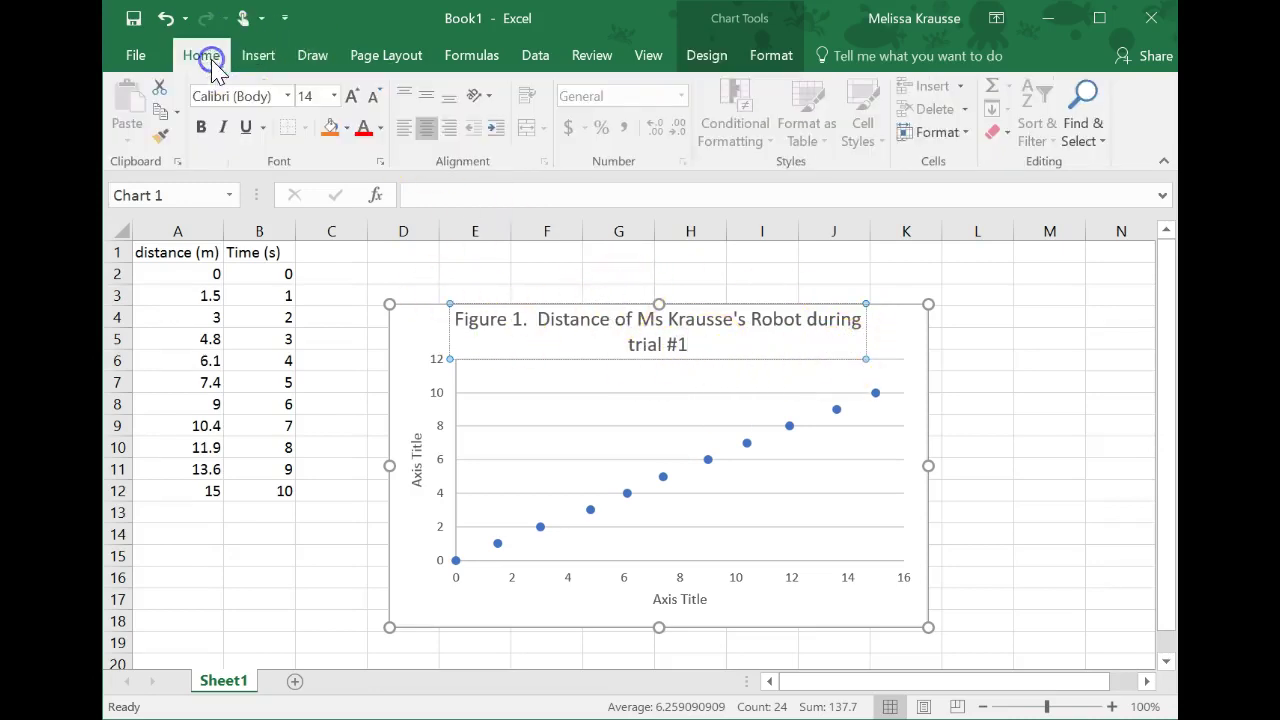
pyautogui.click(406, 128)
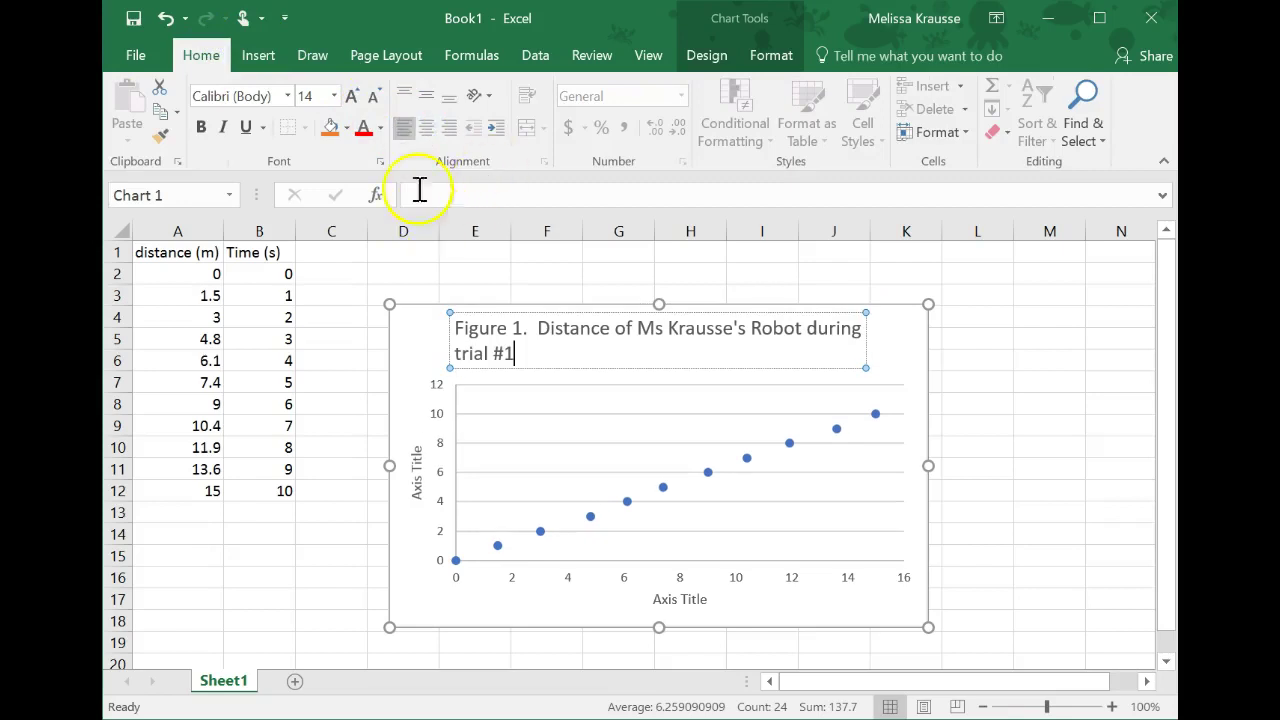
pyautogui.click(457, 353)
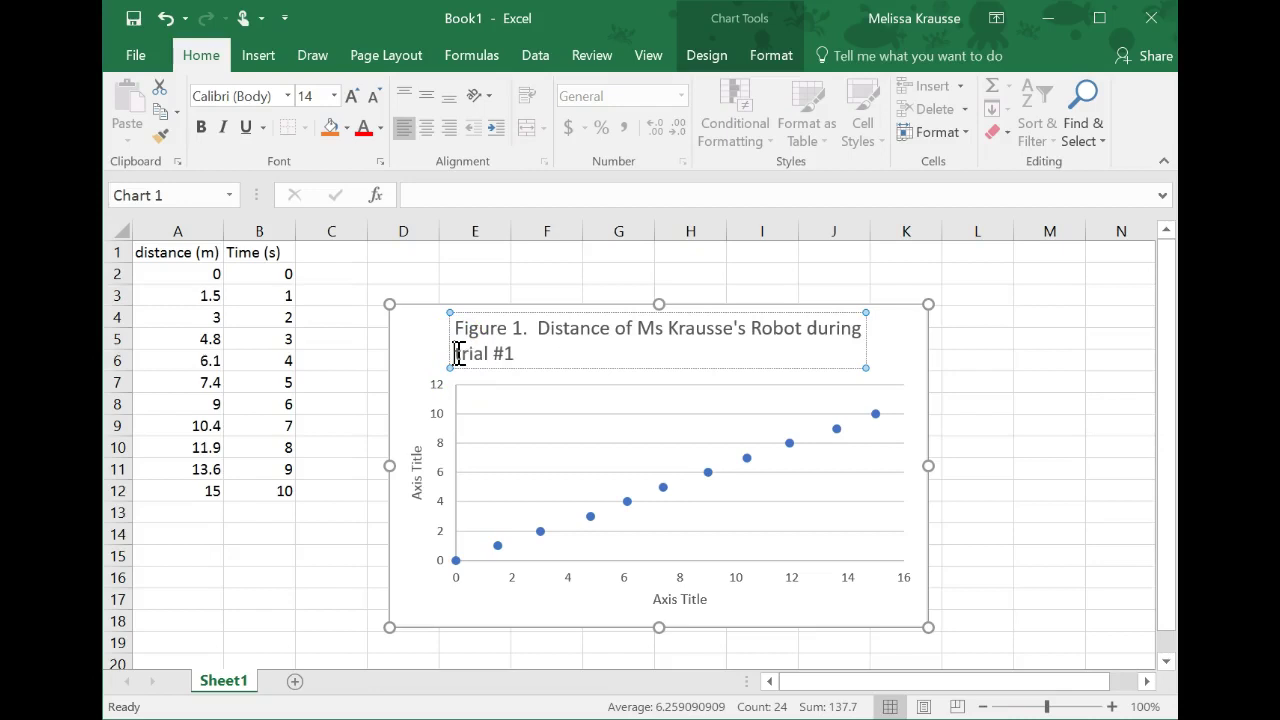
pyautogui.press('Return')
pyautogui.press('BackSpace')
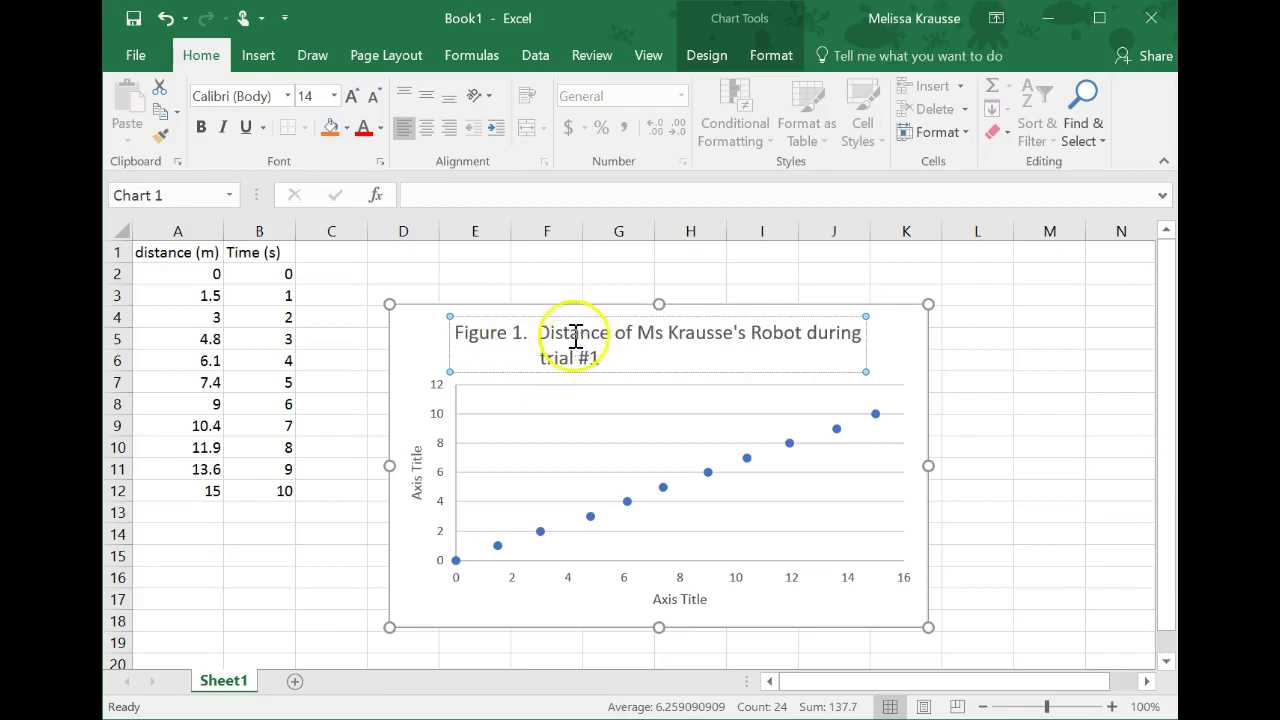
# Step: Move the chart title below the plot so it serves as a caption along the chart's lower edge
pyautogui.moveTo(550, 313); pyautogui.dragTo(551, 470)
pyautogui.click(569, 283)
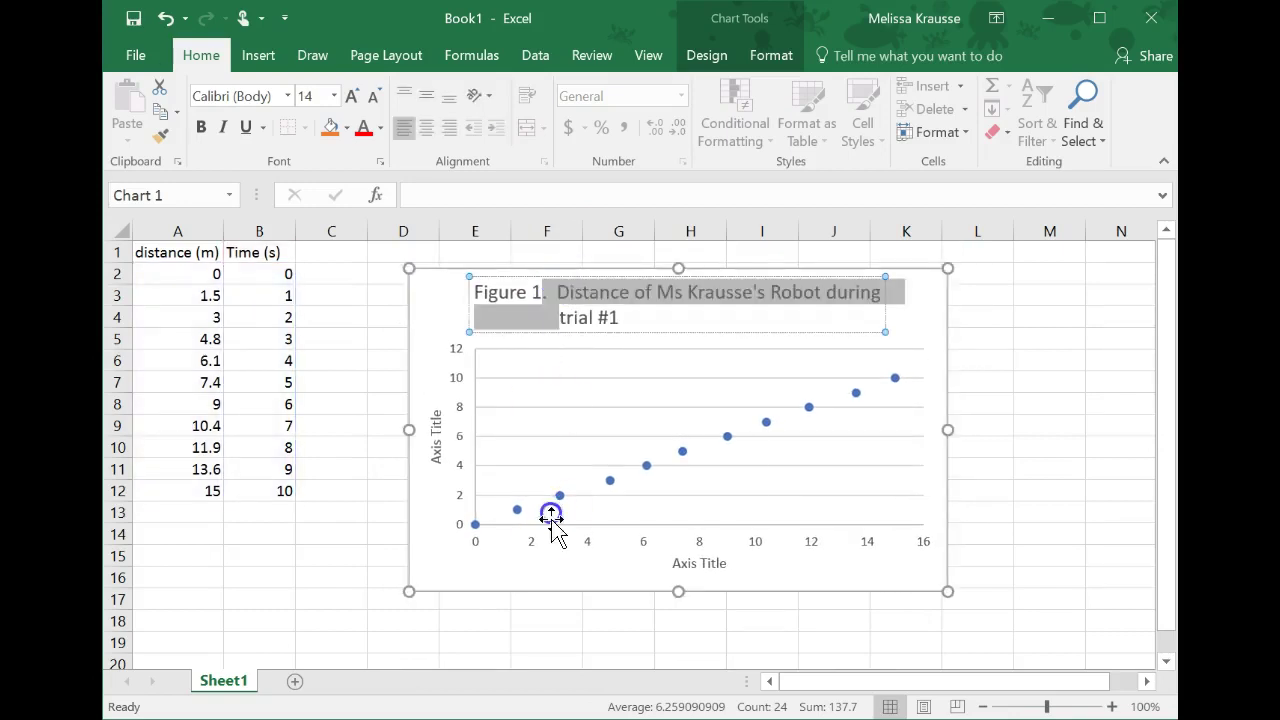
pyautogui.click(466, 303)
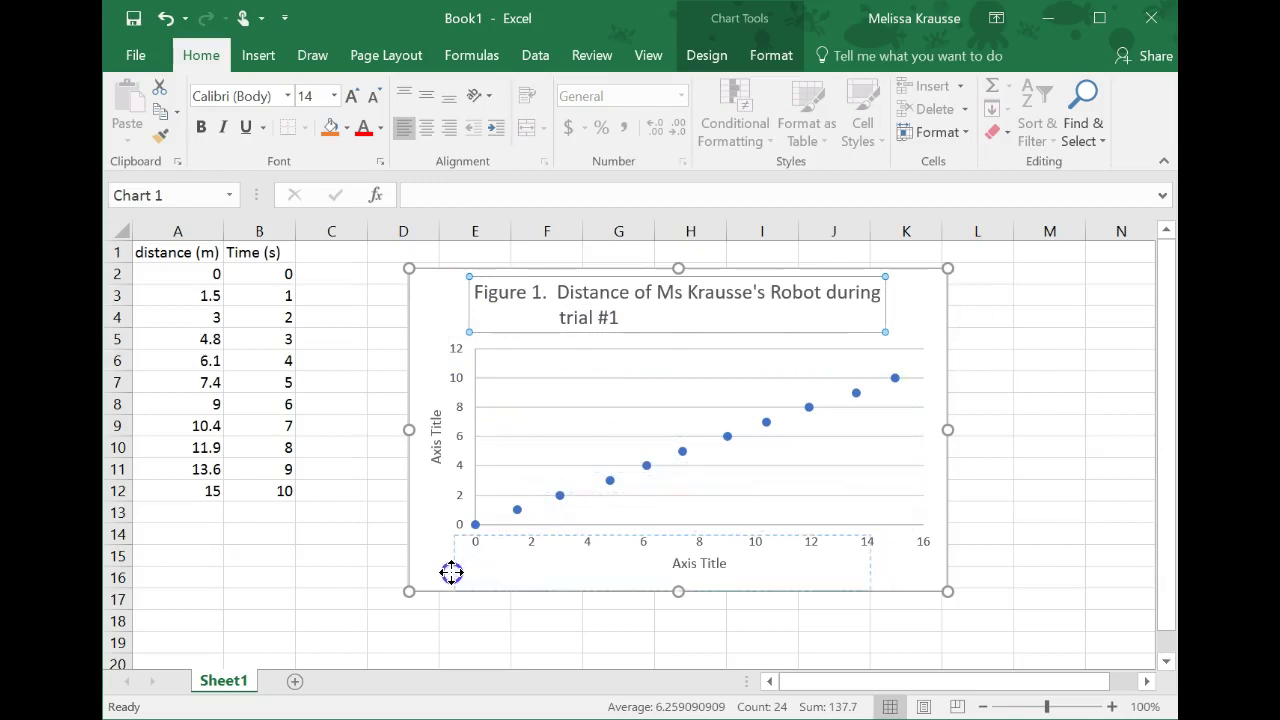
pyautogui.moveTo(451, 569); pyautogui.dragTo(450, 569)
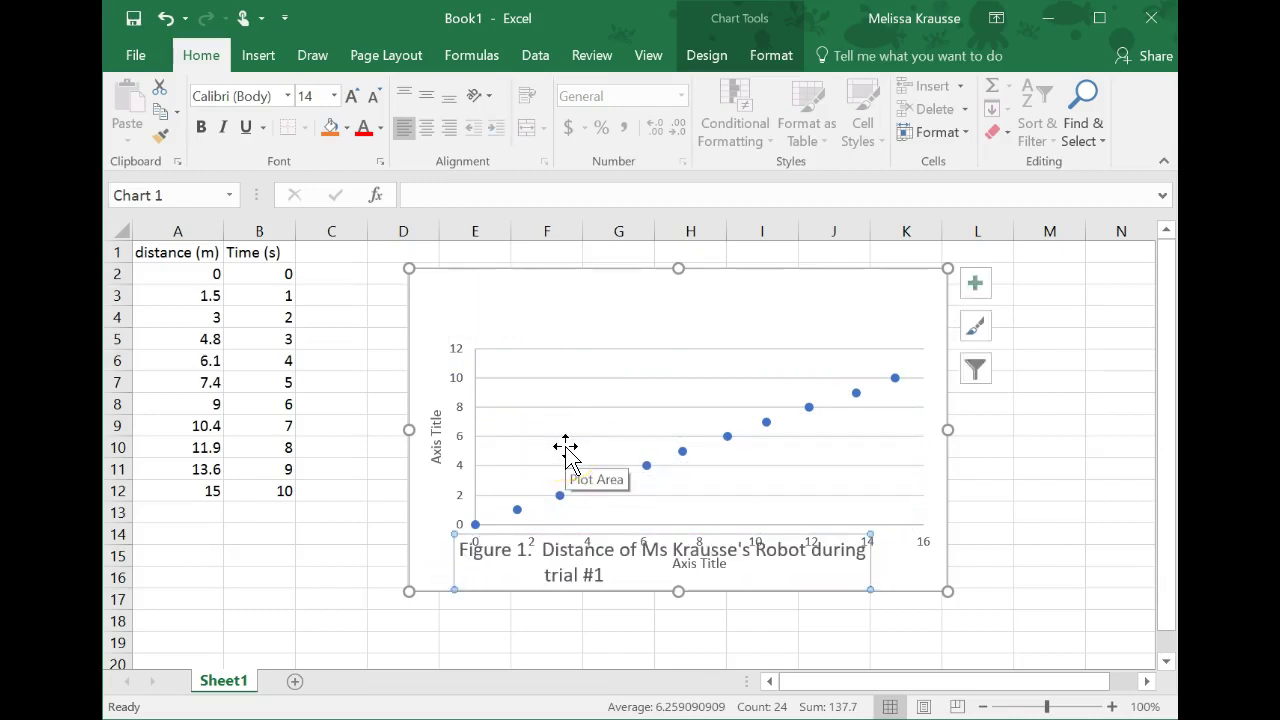
# Step: Stretch the plot area up into the empty title space, raise its lower edge above the caption, and enlarge the whole chart
pyautogui.click(603, 340)
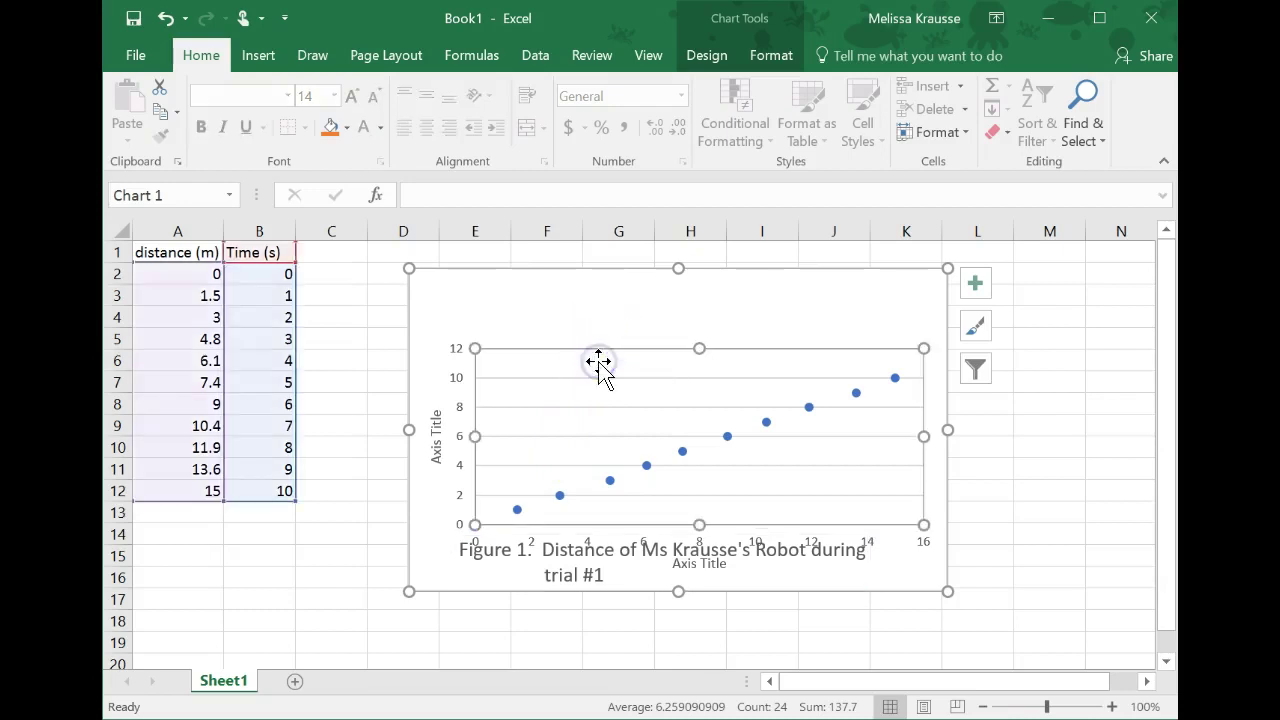
pyautogui.click(658, 370)
pyautogui.moveTo(700, 350); pyautogui.dragTo(700, 288)
pyautogui.moveTo(703, 493)
pyautogui.mouseDown()
pyautogui.moveTo(702, 515)
pyautogui.moveTo(697, 486)
pyautogui.mouseUp()
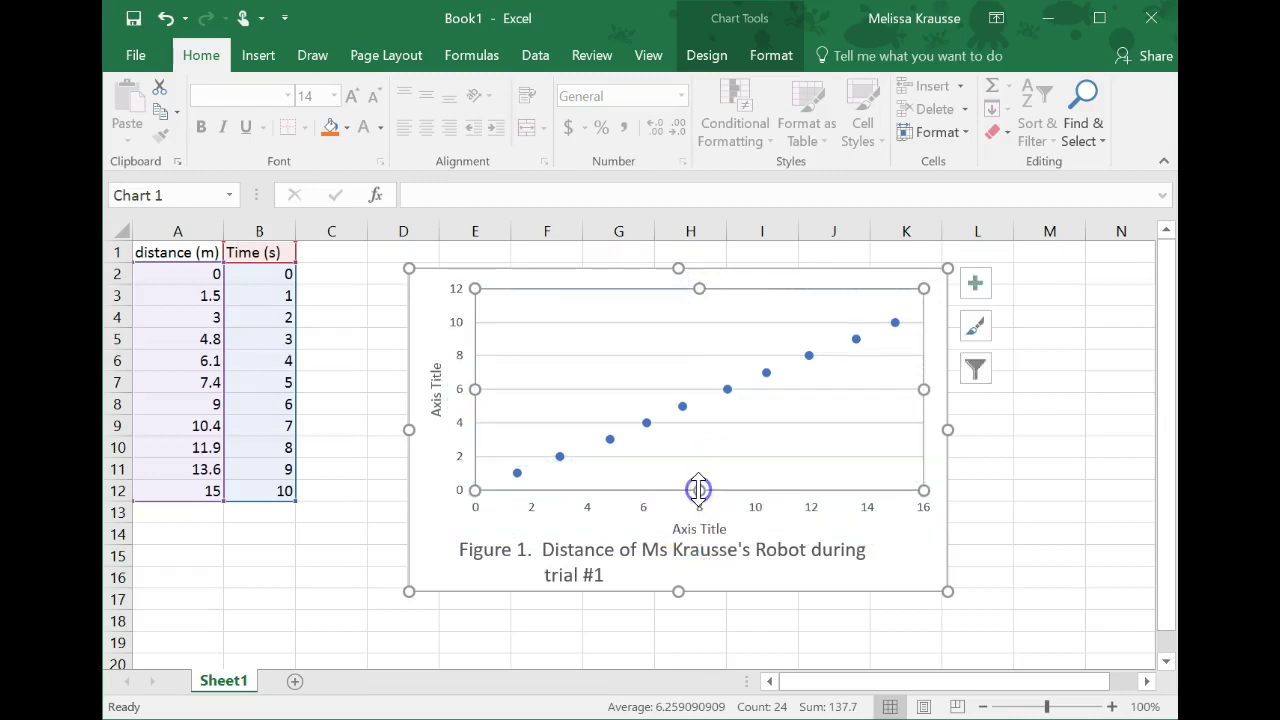
pyautogui.moveTo(945, 590); pyautogui.dragTo(1065, 625)
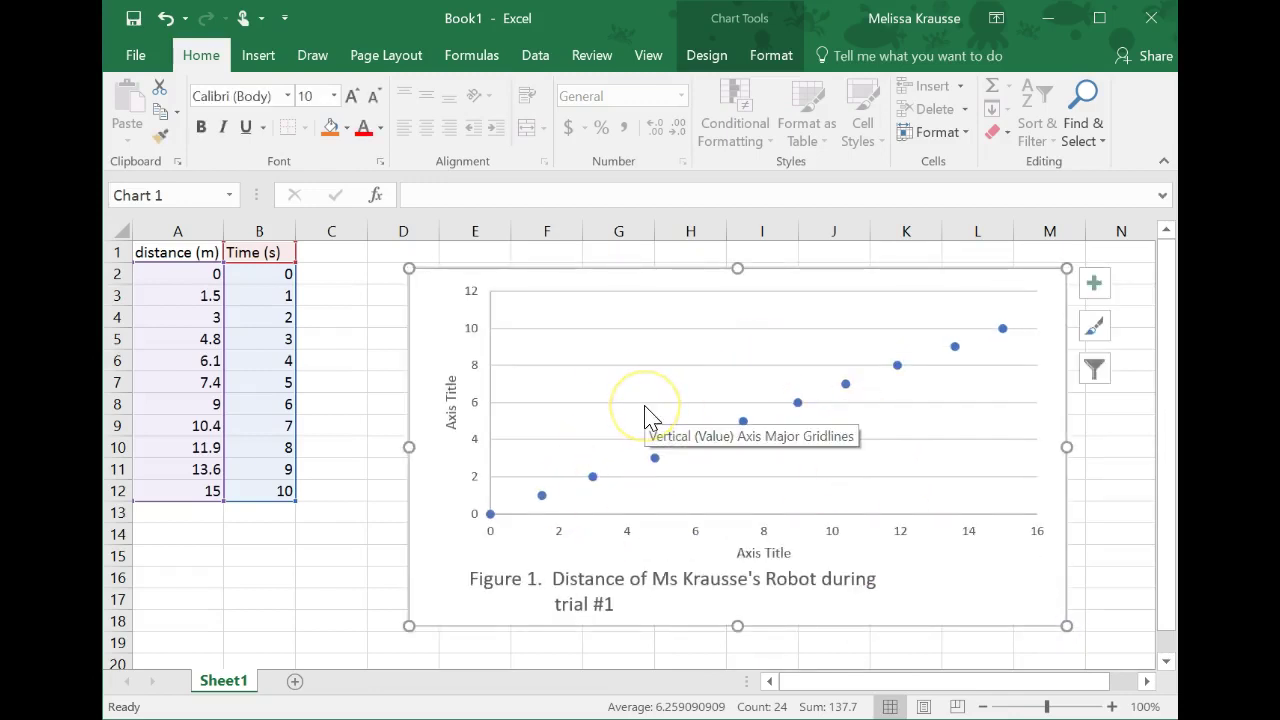
pyautogui.click(766, 554)
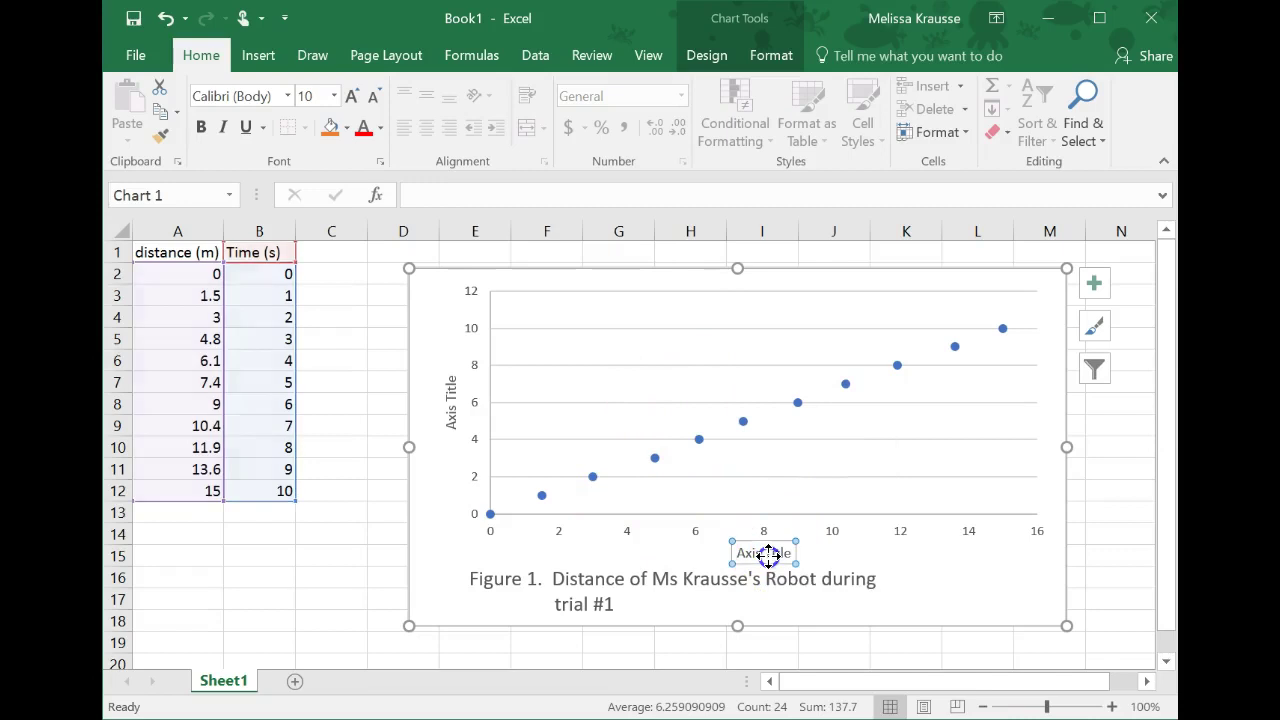
pyautogui.doubleClick(770, 555)
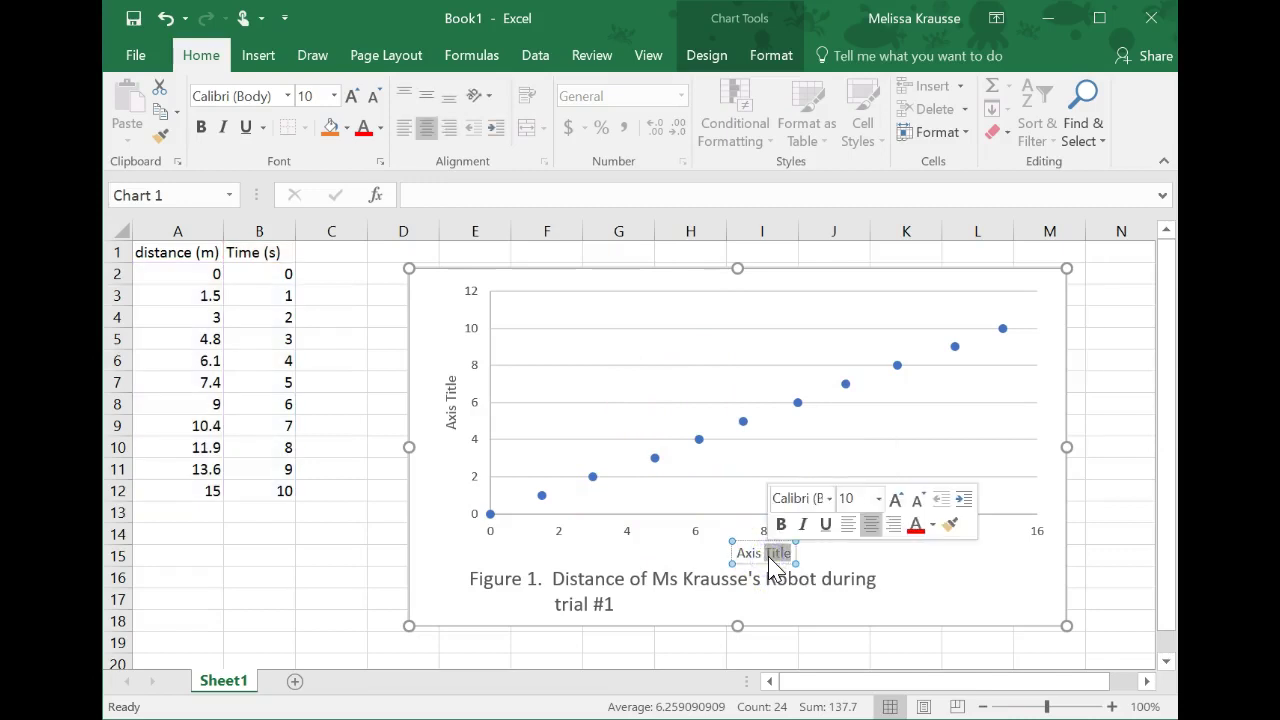
pyautogui.click(448, 400)
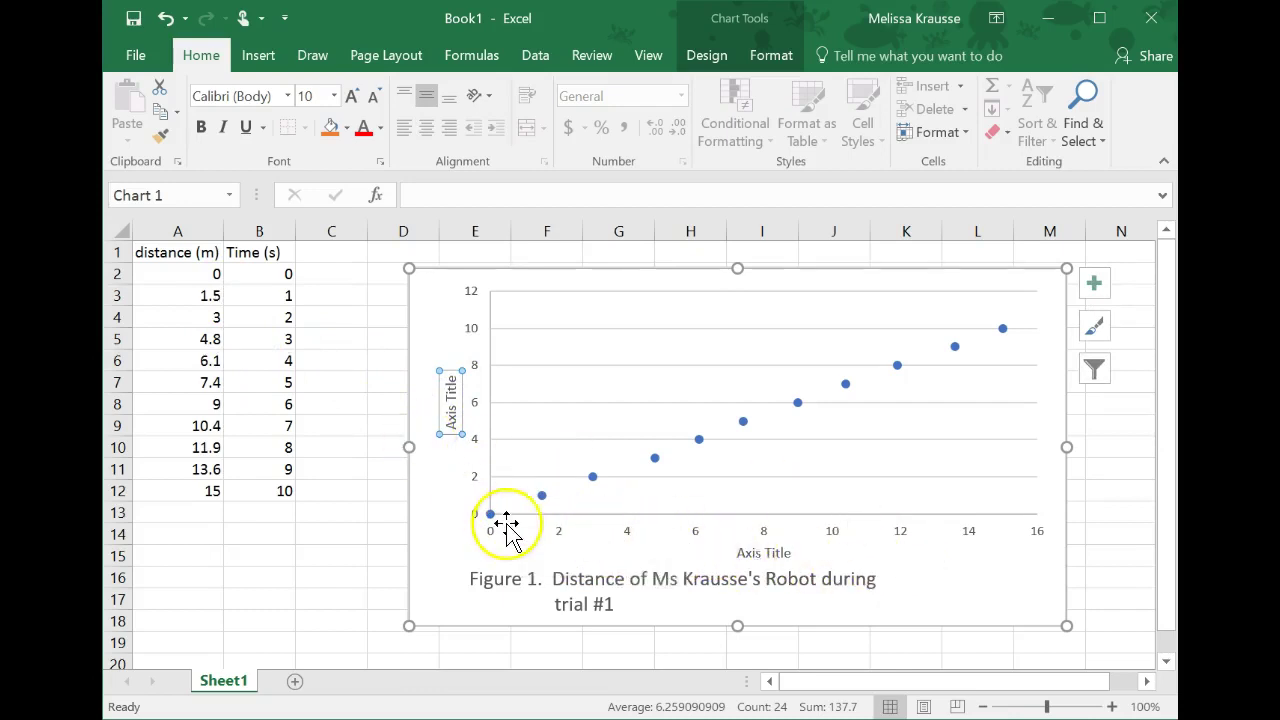
# Step: Open the "Time (s)" series for editing from the scatter chart's data source settings
pyautogui.click(563, 418)
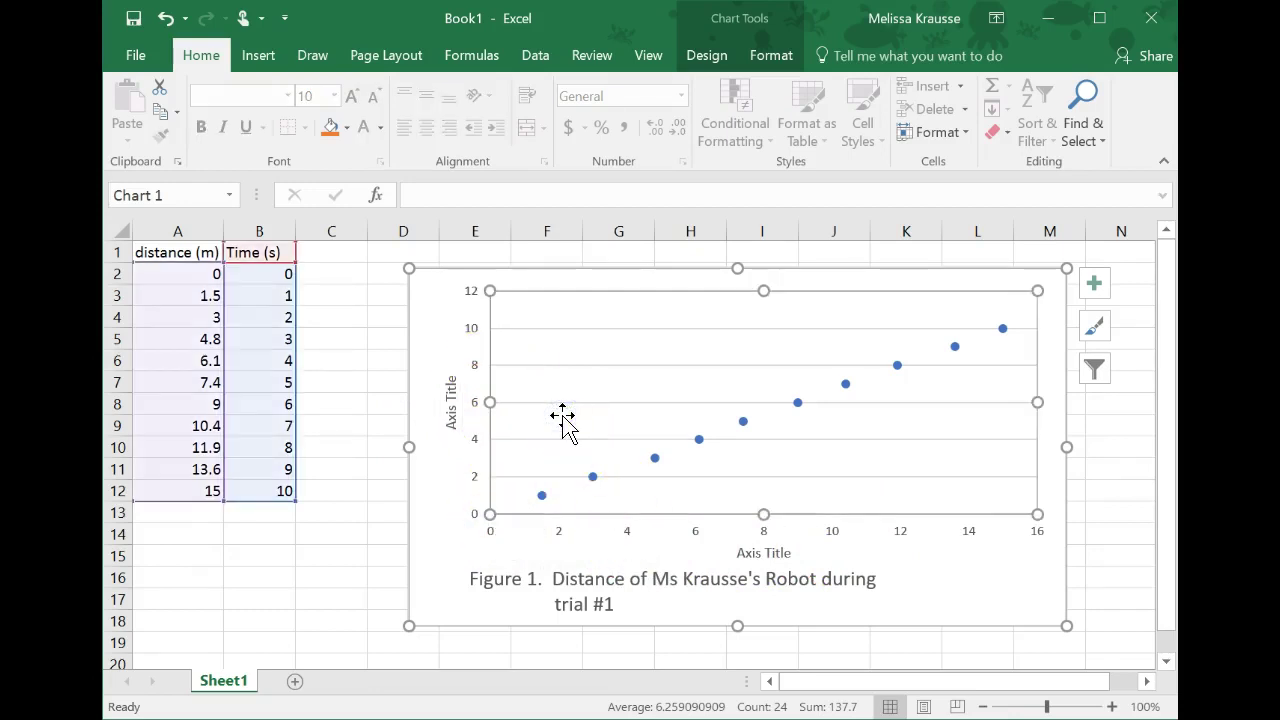
pyautogui.rightClick(563, 418)
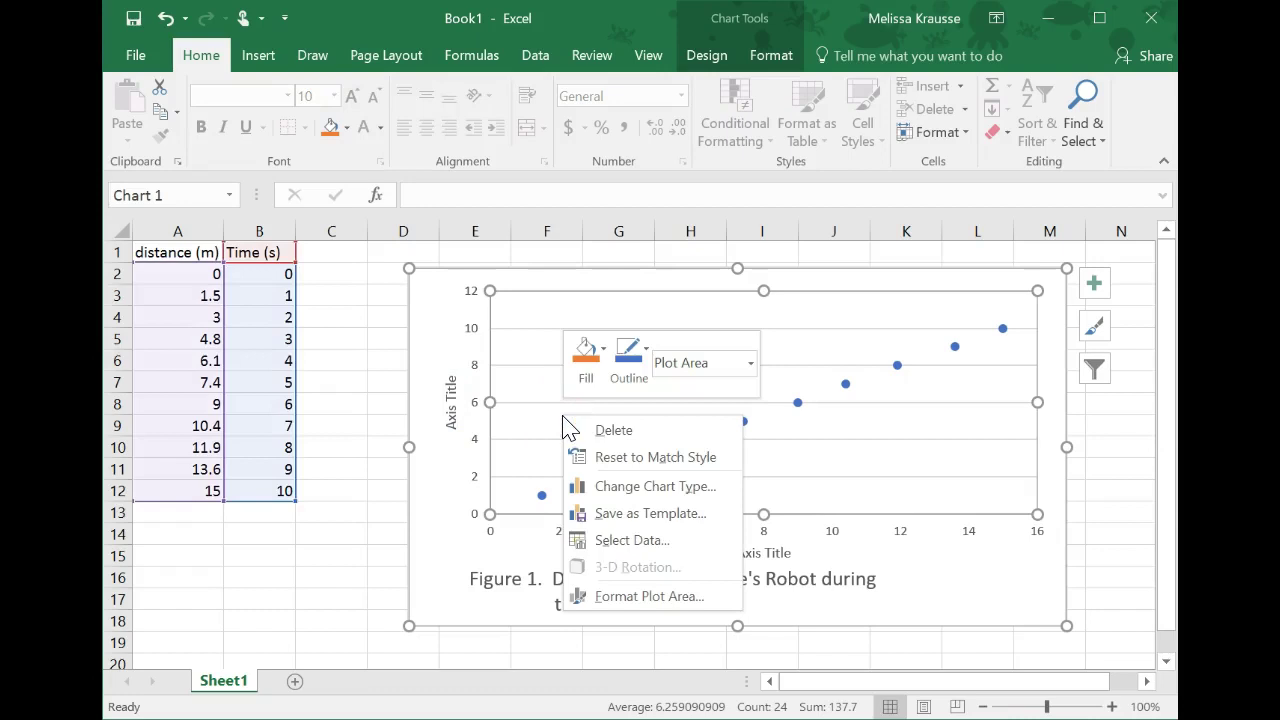
pyautogui.click(637, 542)
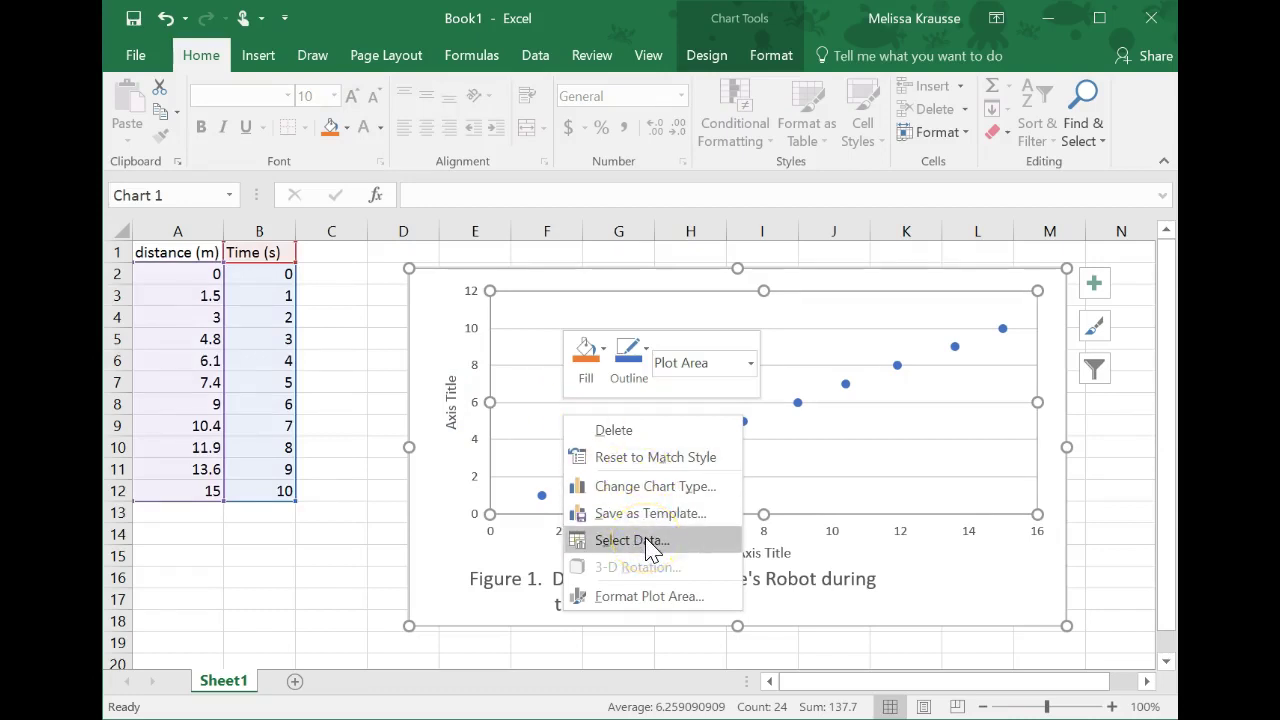
pyautogui.click(648, 545)
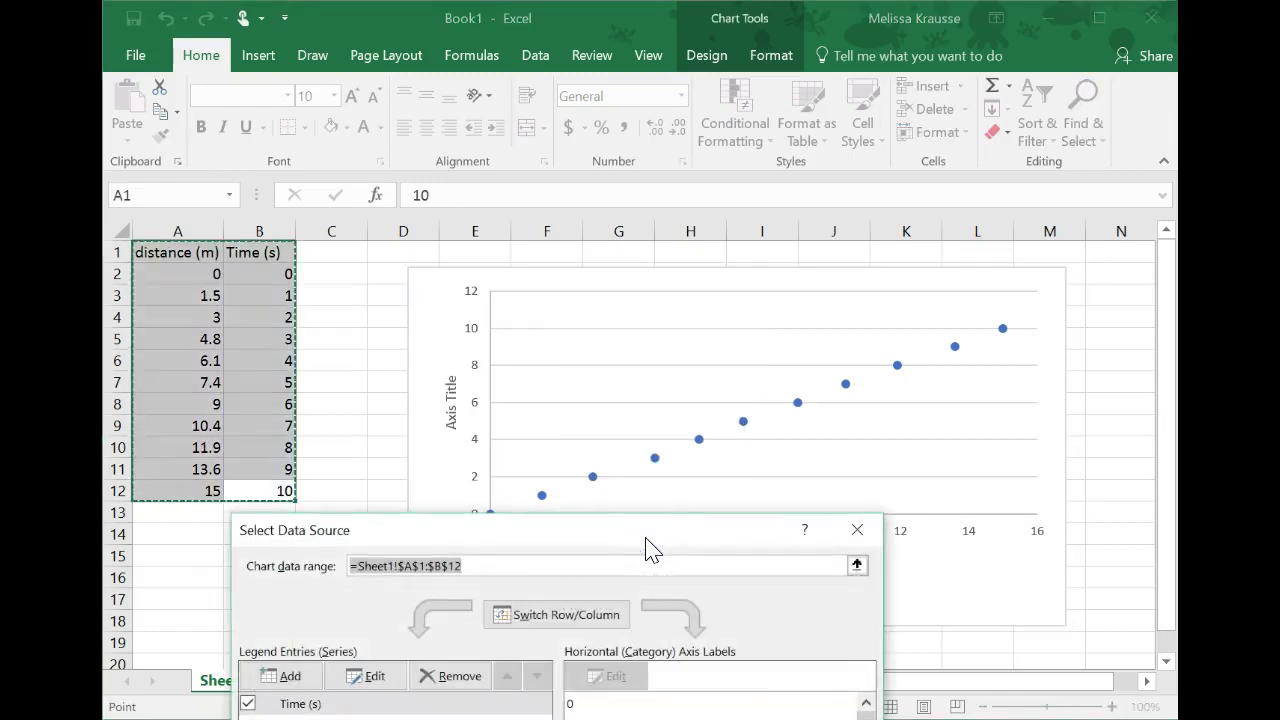
pyautogui.moveTo(626, 531); pyautogui.dragTo(785, 280)
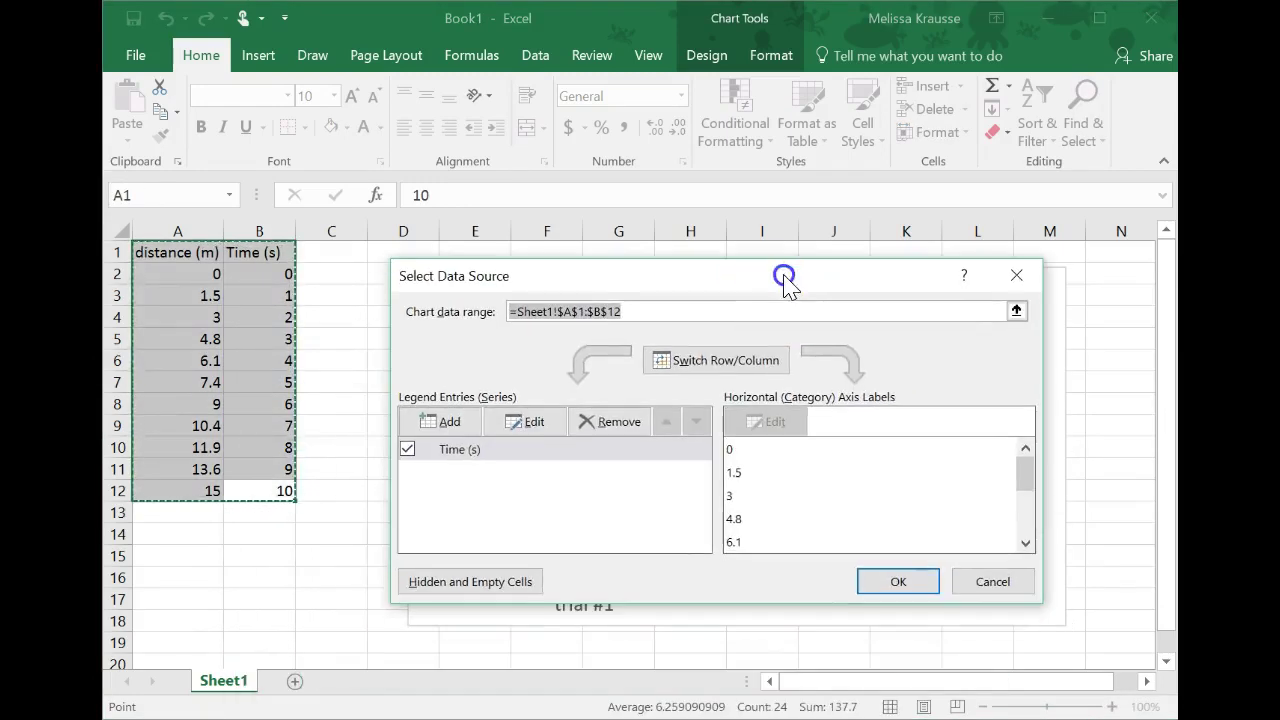
pyautogui.click(535, 424)
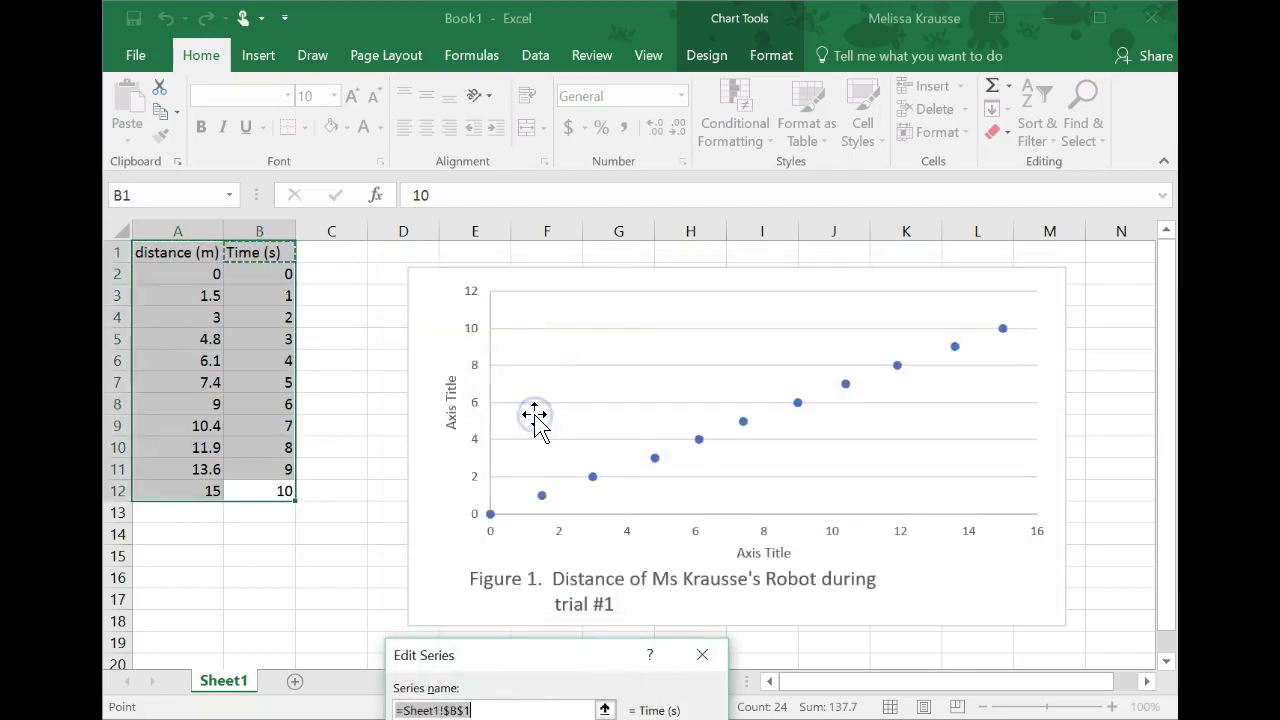
pyautogui.moveTo(537, 652); pyautogui.dragTo(740, 350)
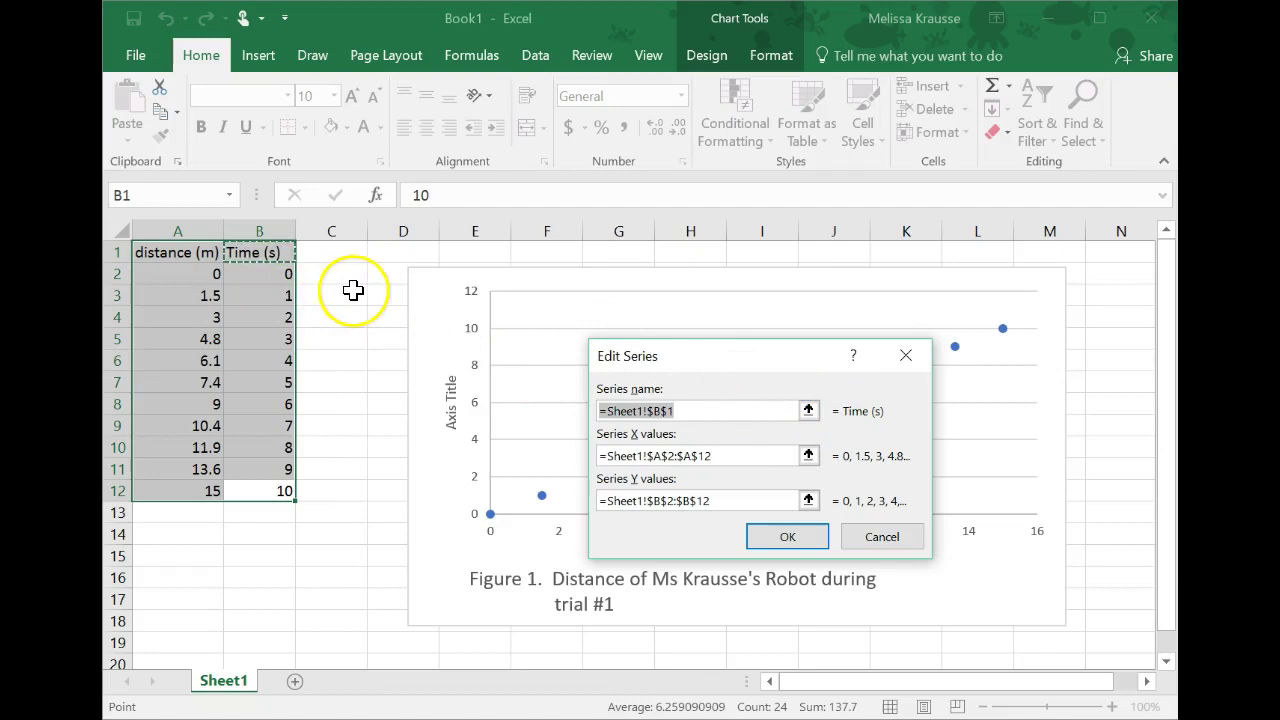
# Step: Set the series name reference to the empty cell C1
pyautogui.click(341, 290)
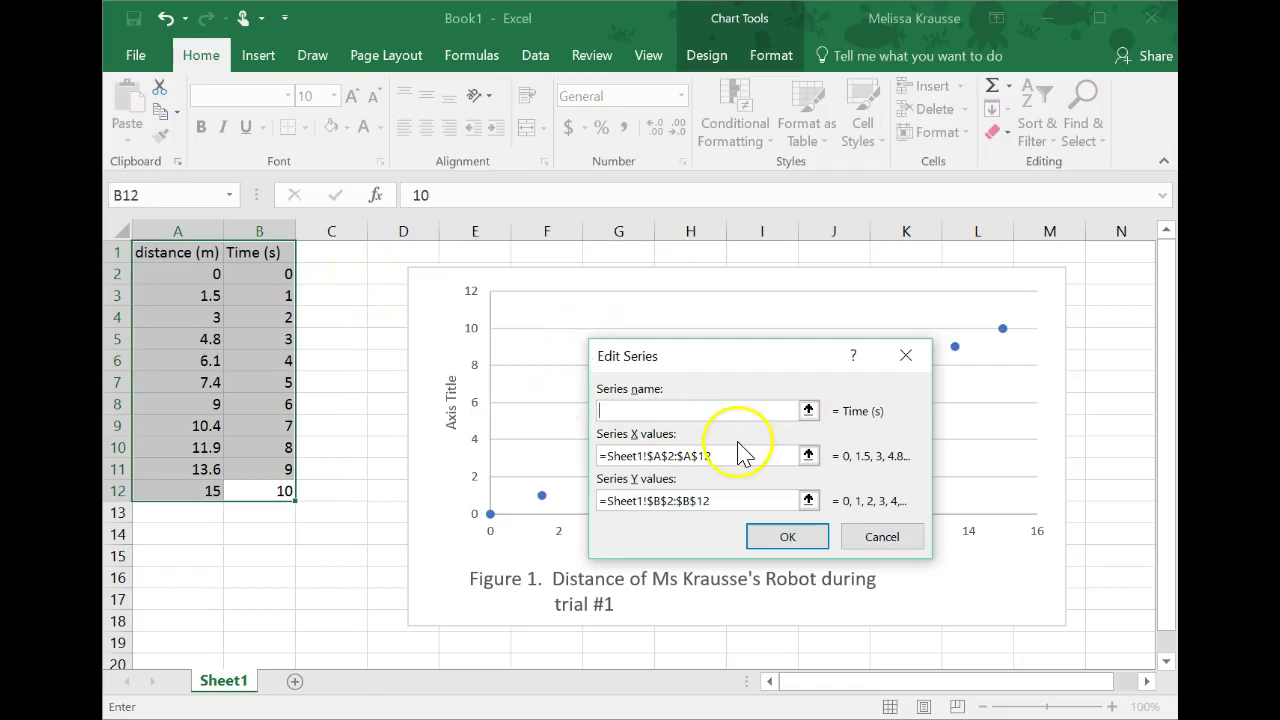
pyautogui.click(812, 414)
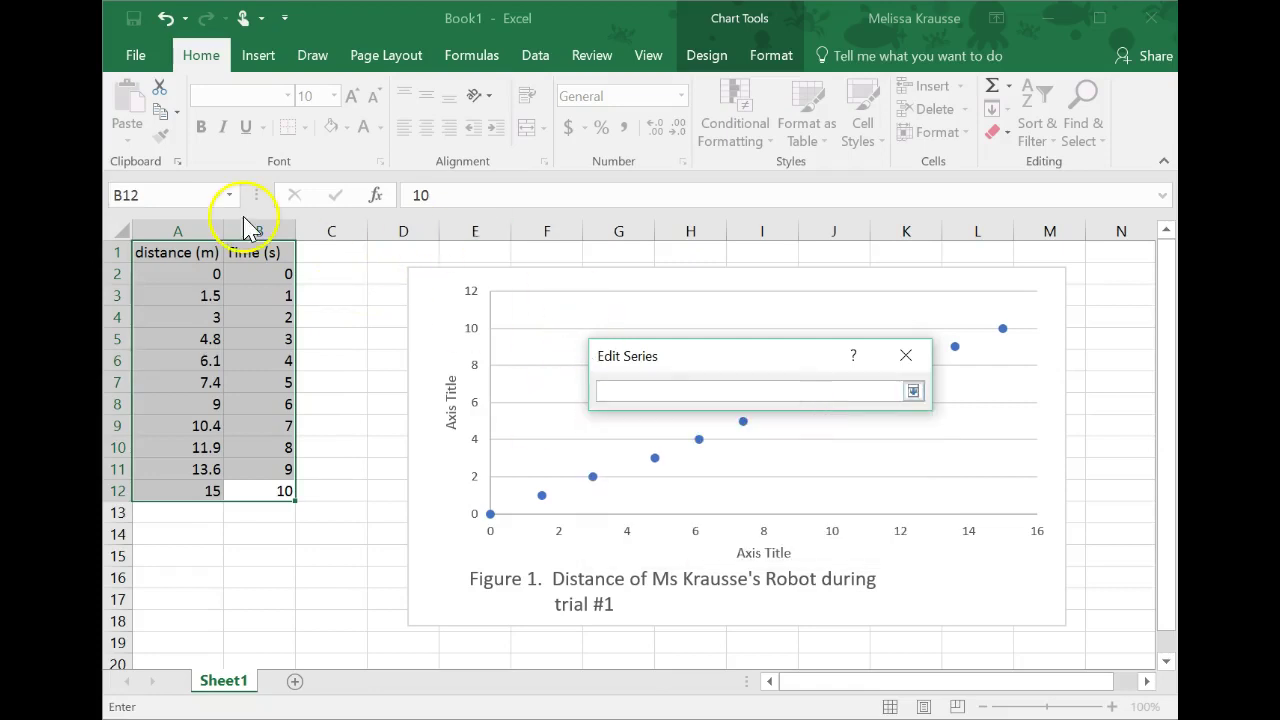
pyautogui.click(340, 249)
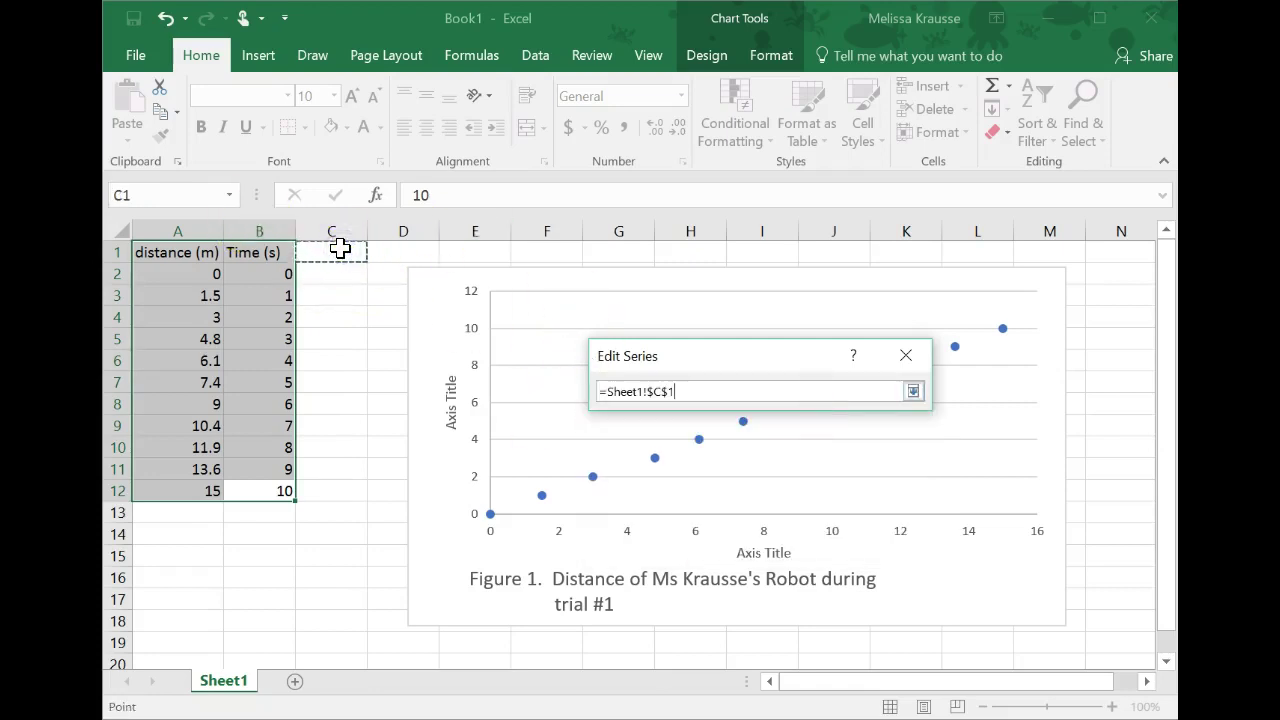
pyautogui.press('Return')
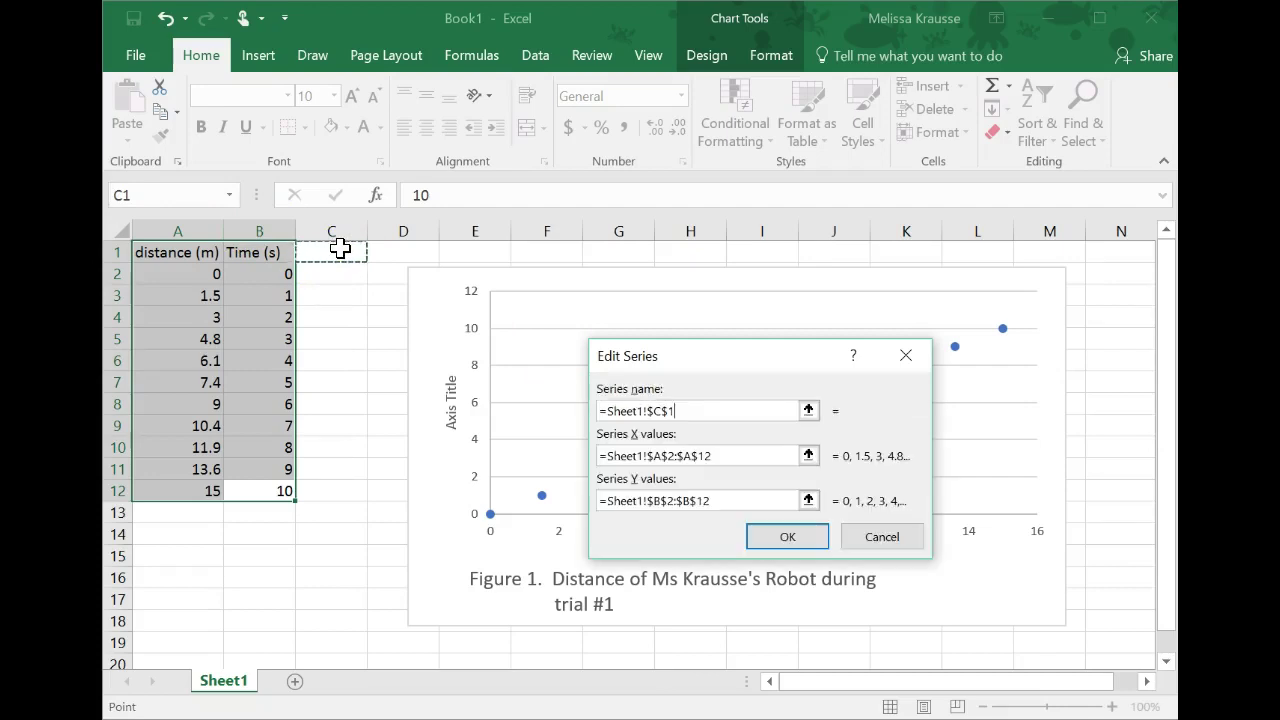
pyautogui.click(345, 290)
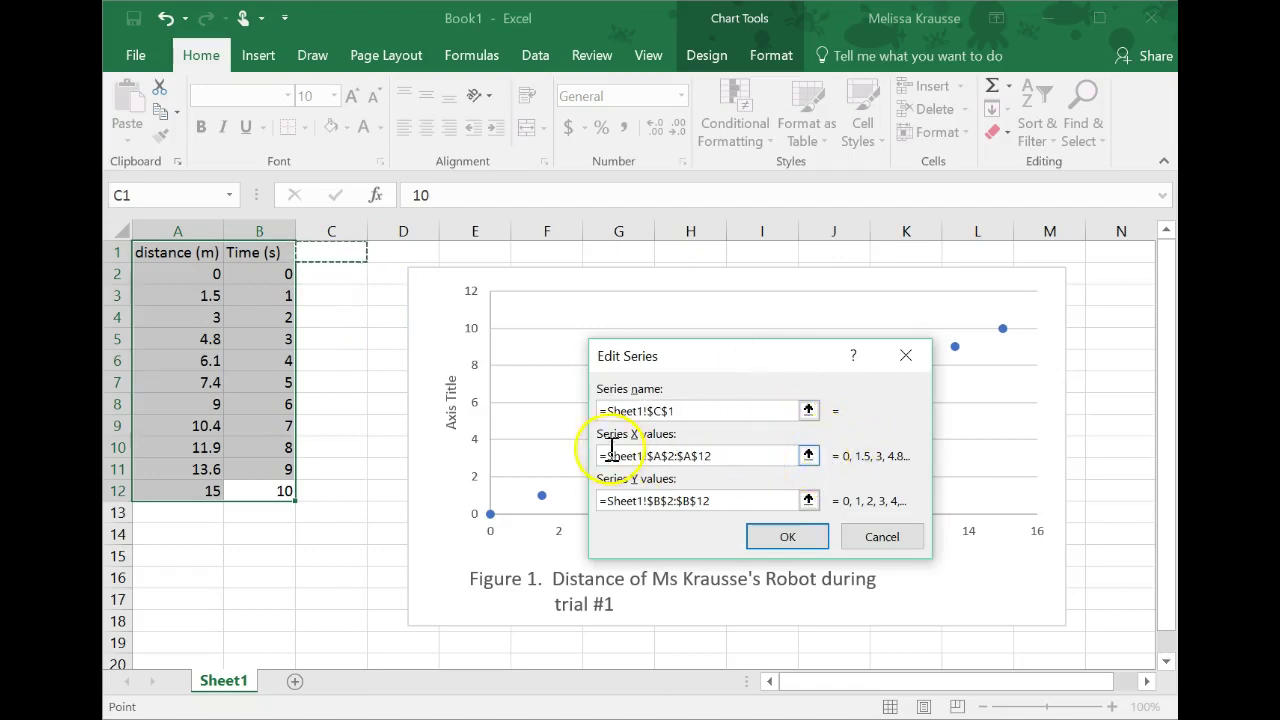
# Step: Set the series X values to the time data in B2:B12
pyautogui.click(808, 455)
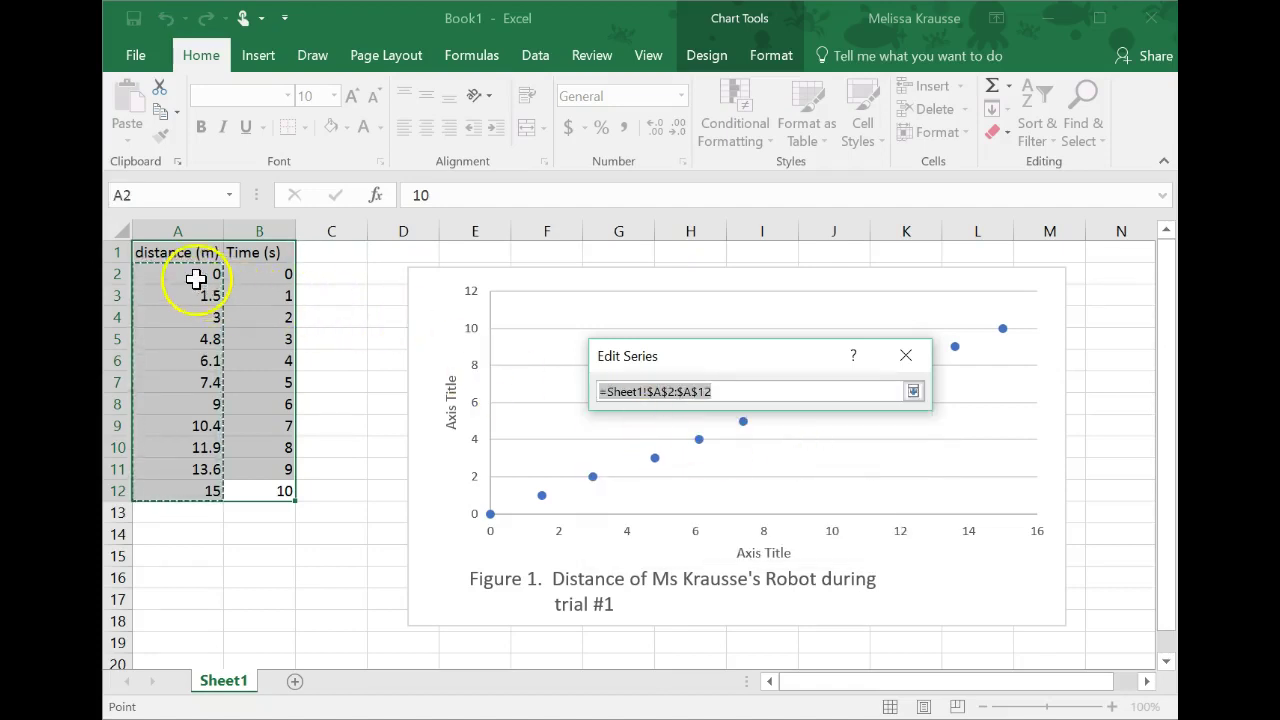
pyautogui.moveTo(263, 273); pyautogui.dragTo(263, 481)
pyautogui.press('Return')
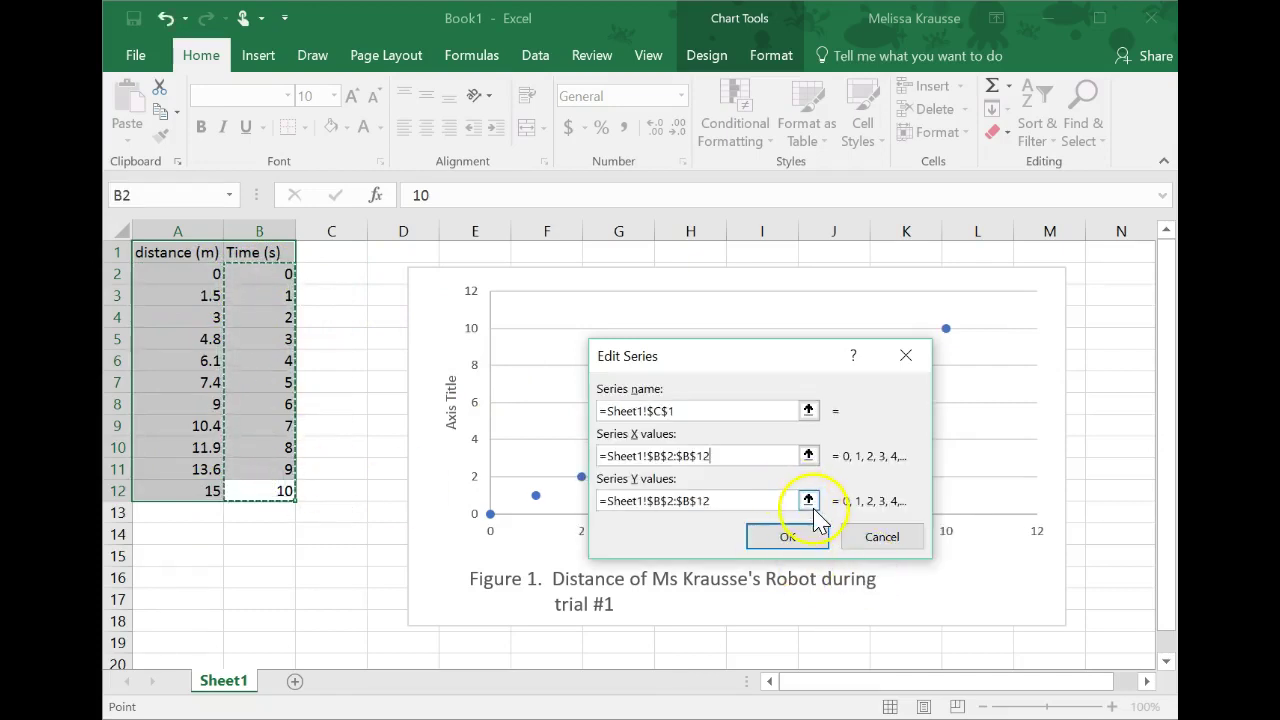
# Step: Set the series Y values to the range A1:A12, including the distance header
pyautogui.click(808, 500)
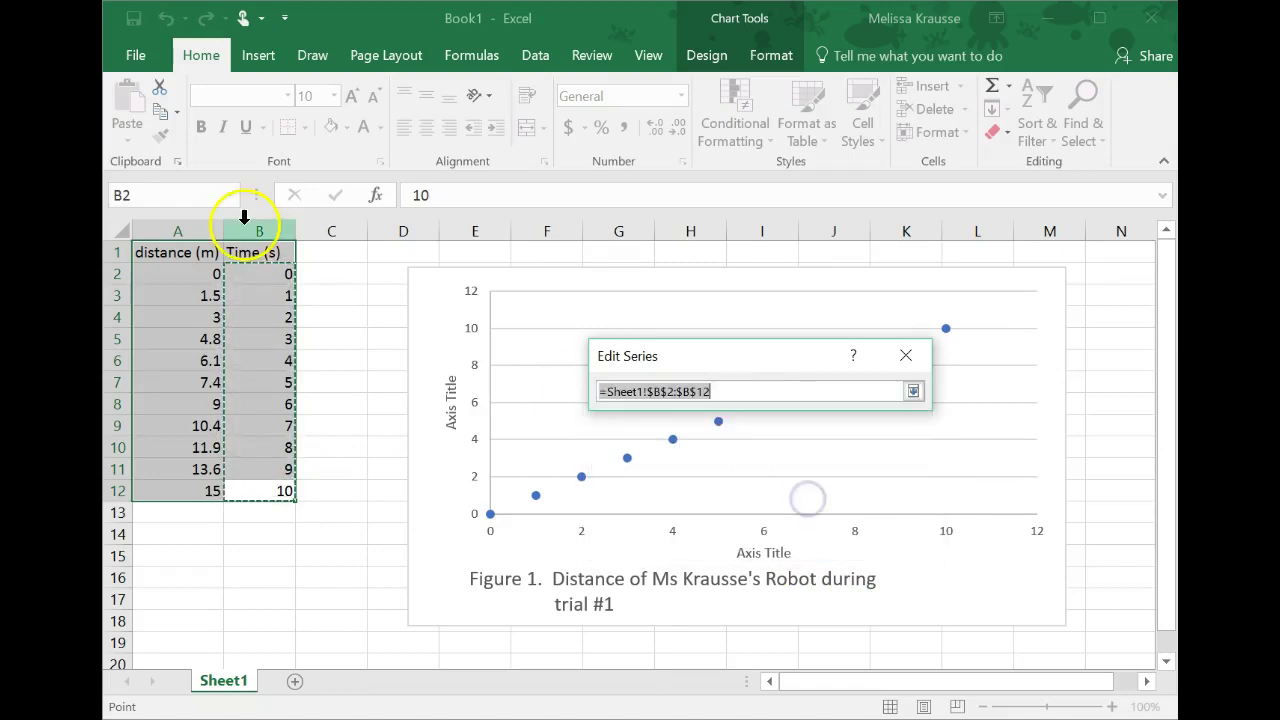
pyautogui.moveTo(165, 251); pyautogui.dragTo(167, 290)
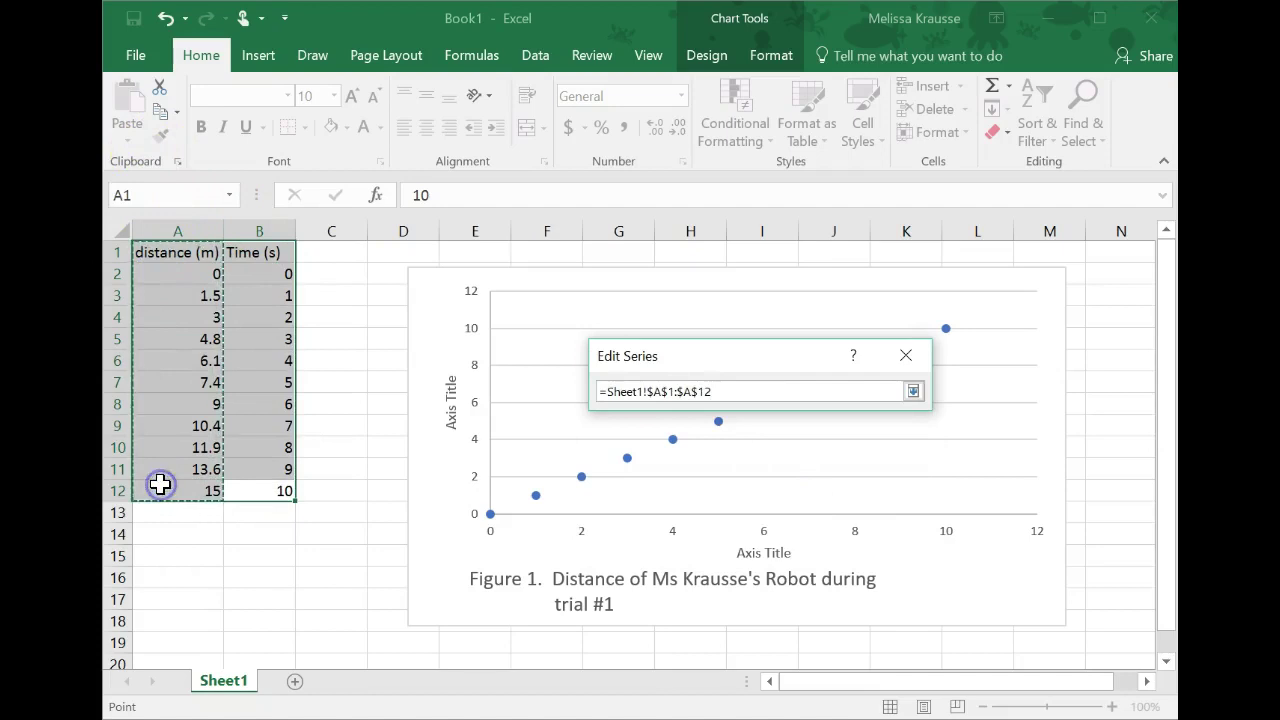
pyautogui.moveTo(160, 484); pyautogui.dragTo(160, 484)
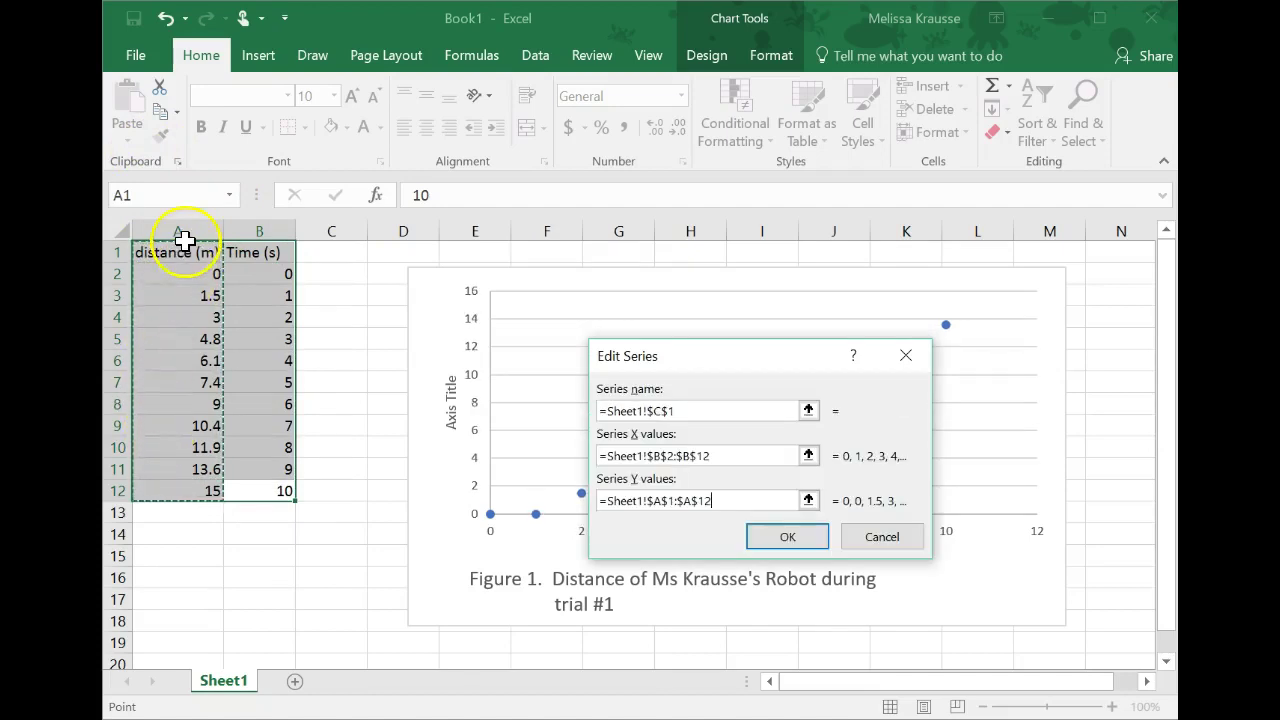
# Step: Set the series Y values to the distance data in A2:A12 and apply the data source changes
pyautogui.click(808, 499)
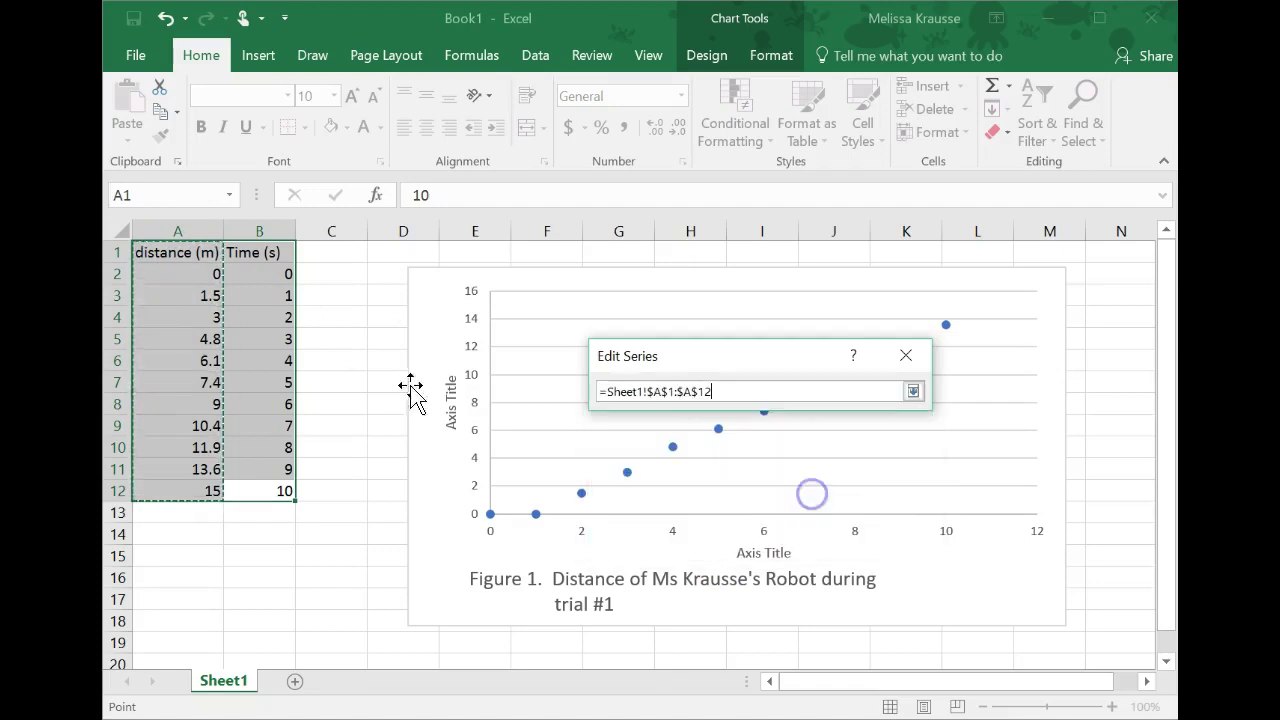
pyautogui.moveTo(186, 273); pyautogui.dragTo(183, 486)
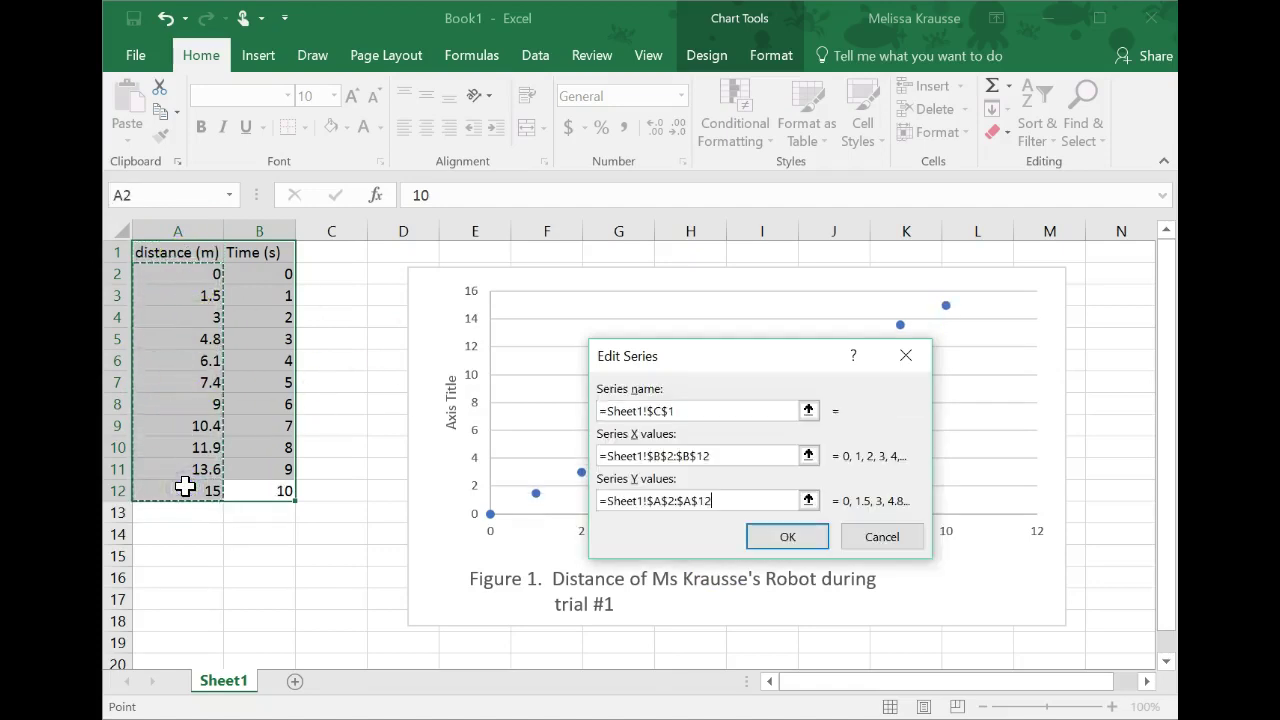
pyautogui.click(790, 535)
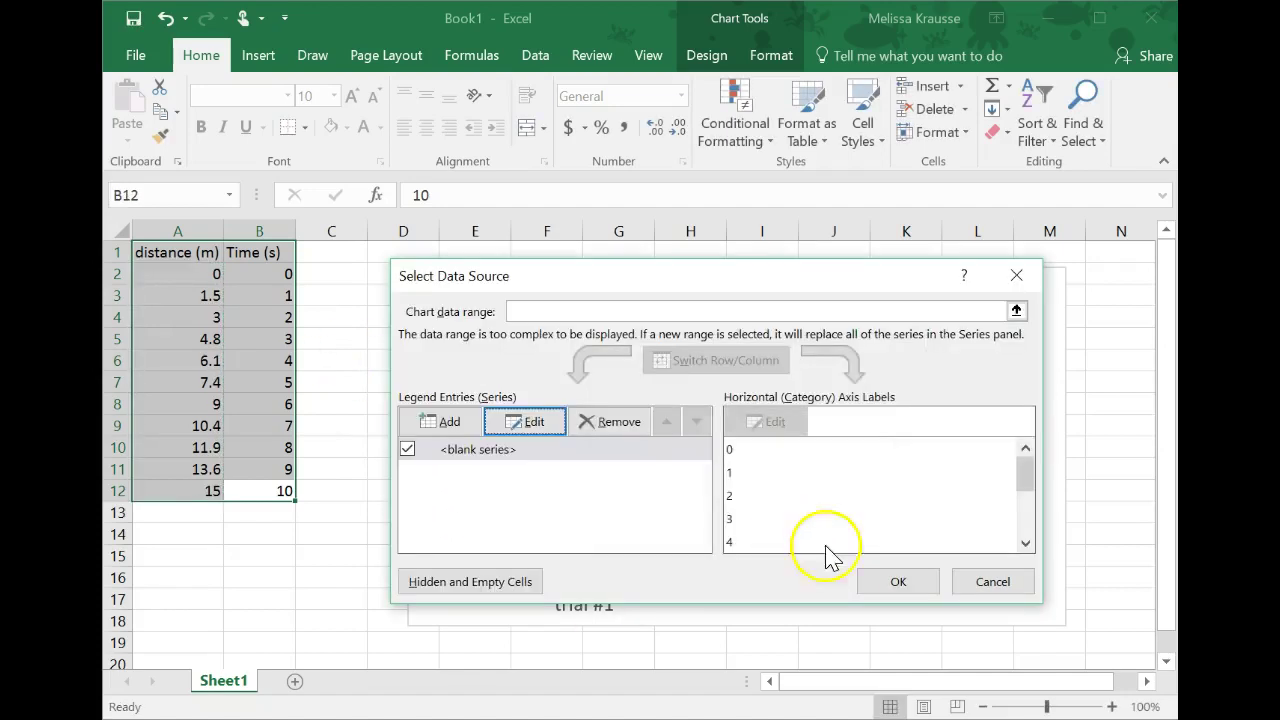
pyautogui.click(893, 584)
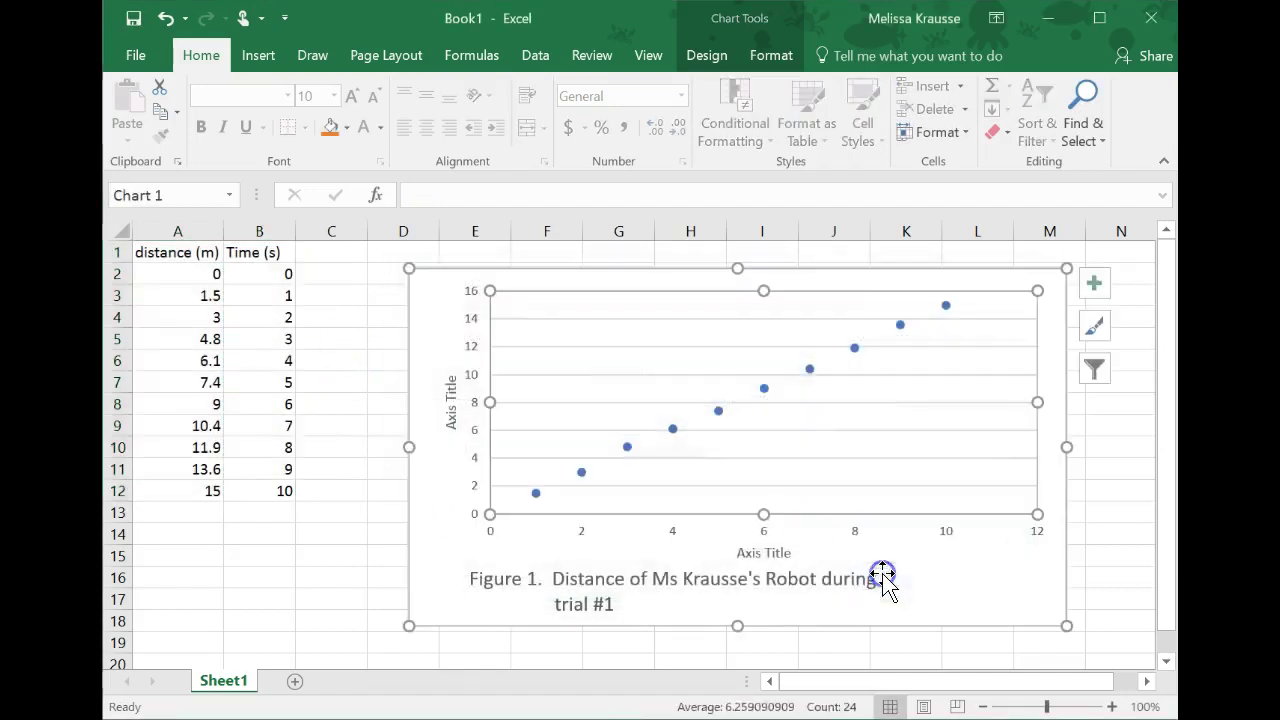
# Step: Enter the series label "Trial #1" in cell C2
pyautogui.click(330, 273)
pyautogui.write('Trial #1')
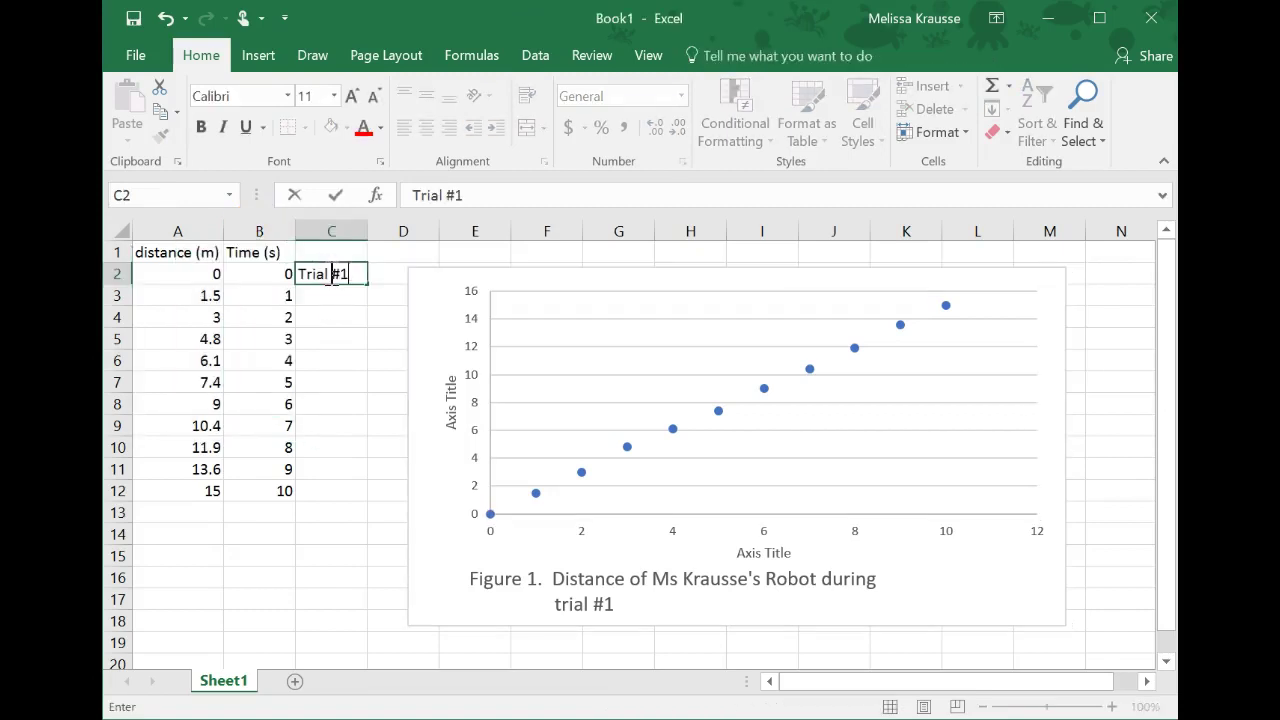
pyautogui.press('Return')
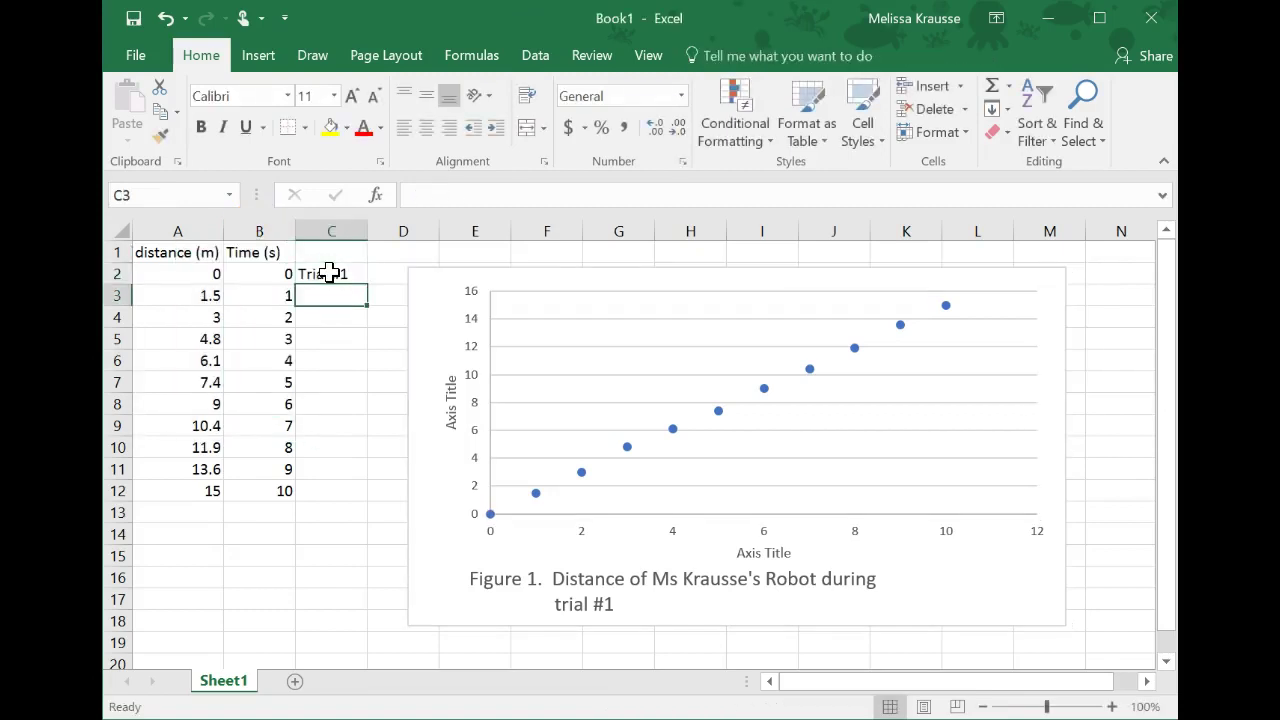
pyautogui.click(340, 274)
pyautogui.moveTo(340, 274)
pyautogui.mouseDown()
pyautogui.moveTo(340, 257)
pyautogui.moveTo(337, 268)
pyautogui.mouseUp()
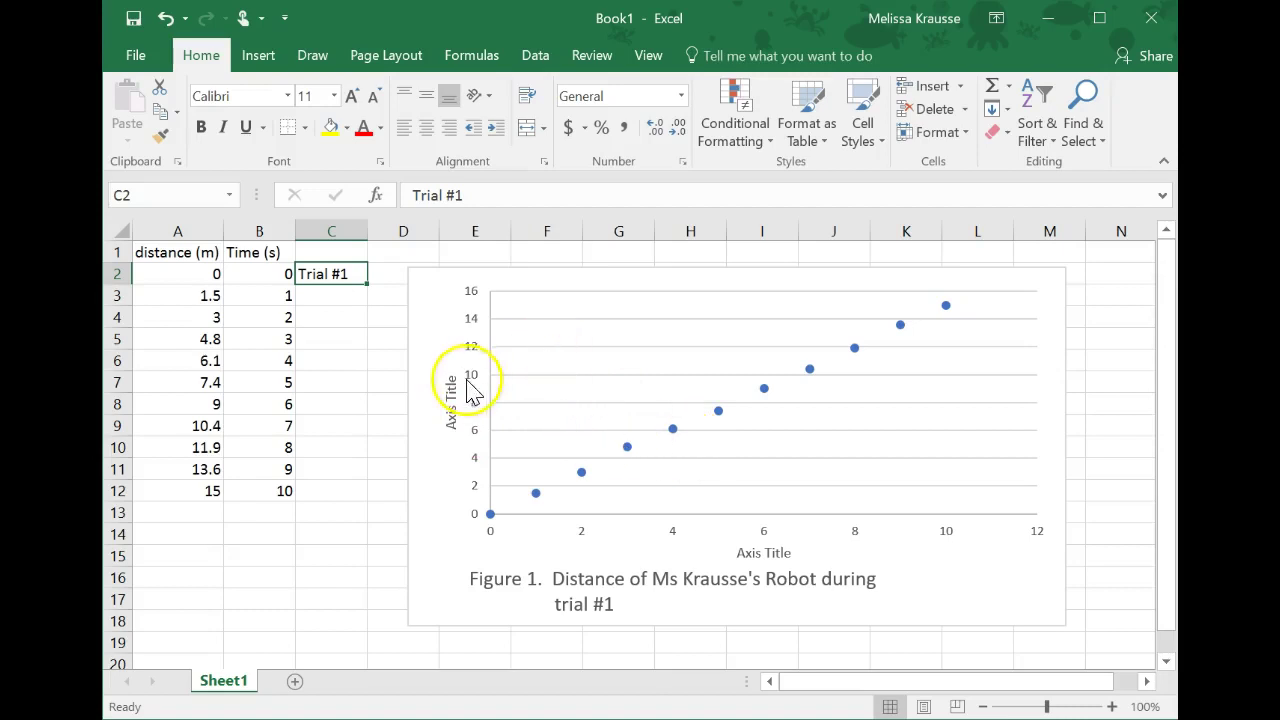
# Step: Link the chart's blank series name to cell C2 and apply the data source changes
pyautogui.click(466, 487)
pyautogui.rightClick(465, 487)
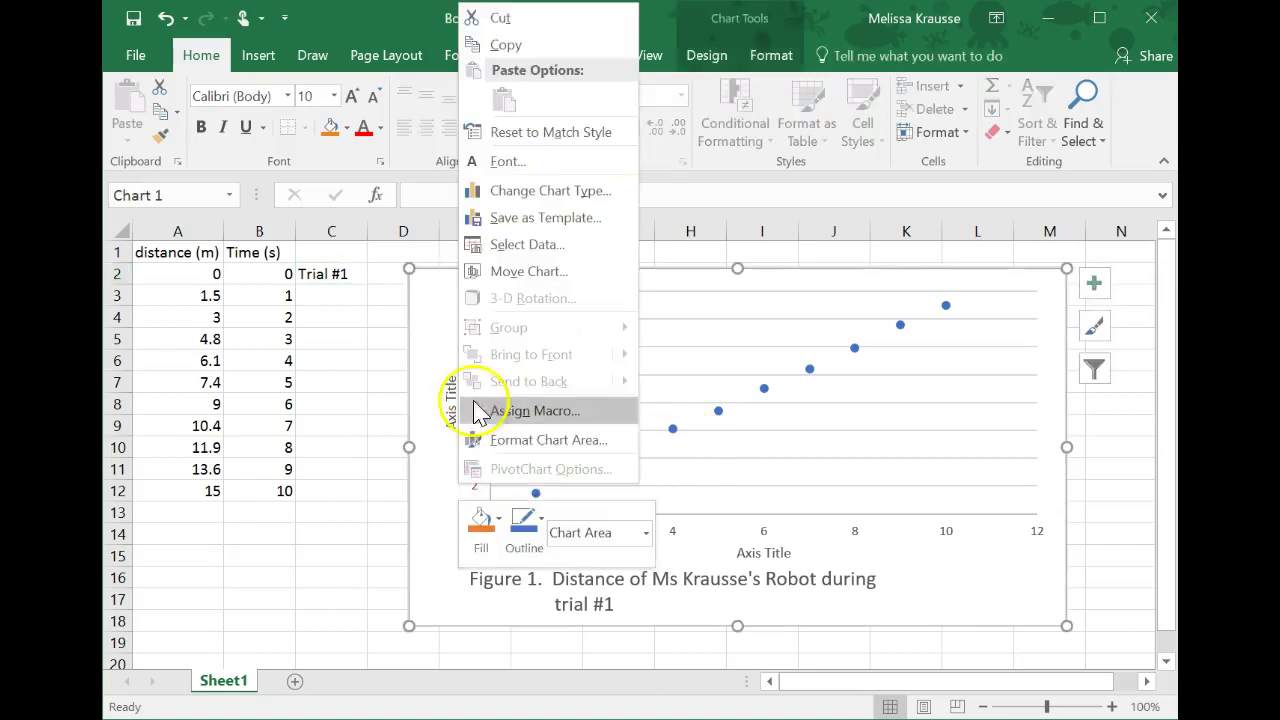
pyautogui.click(517, 246)
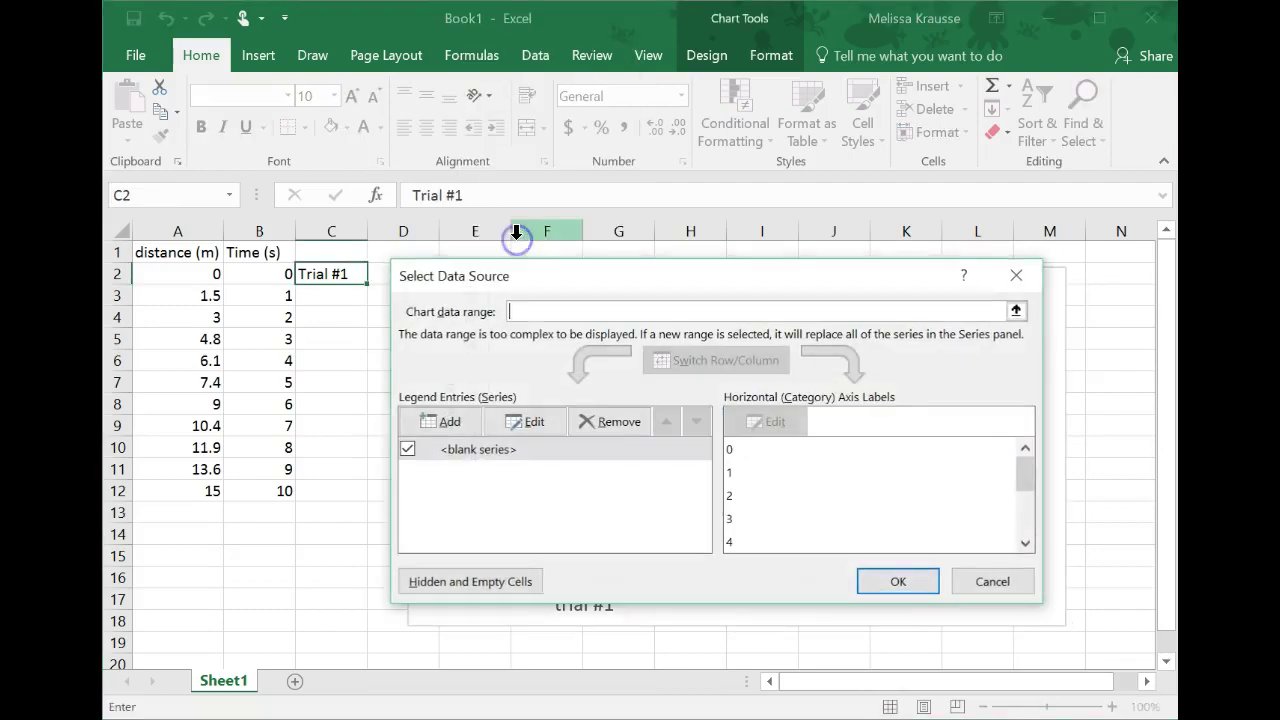
pyautogui.click(533, 423)
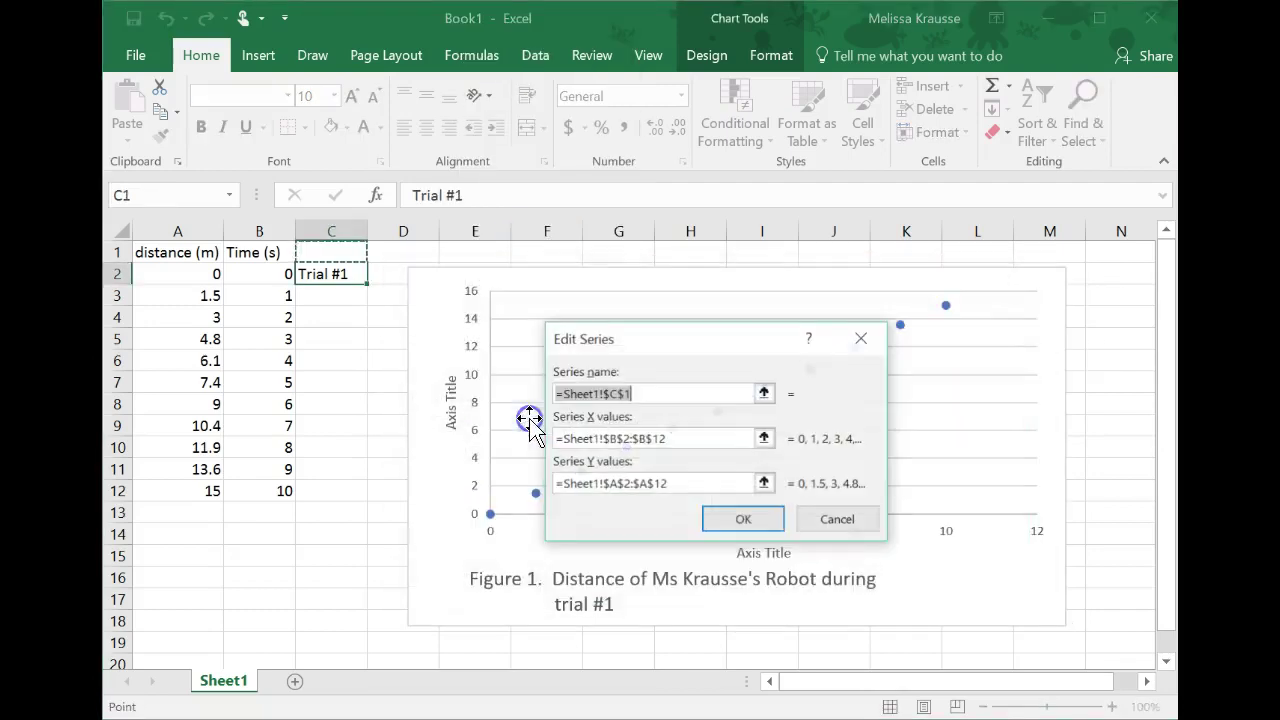
pyautogui.click(765, 394)
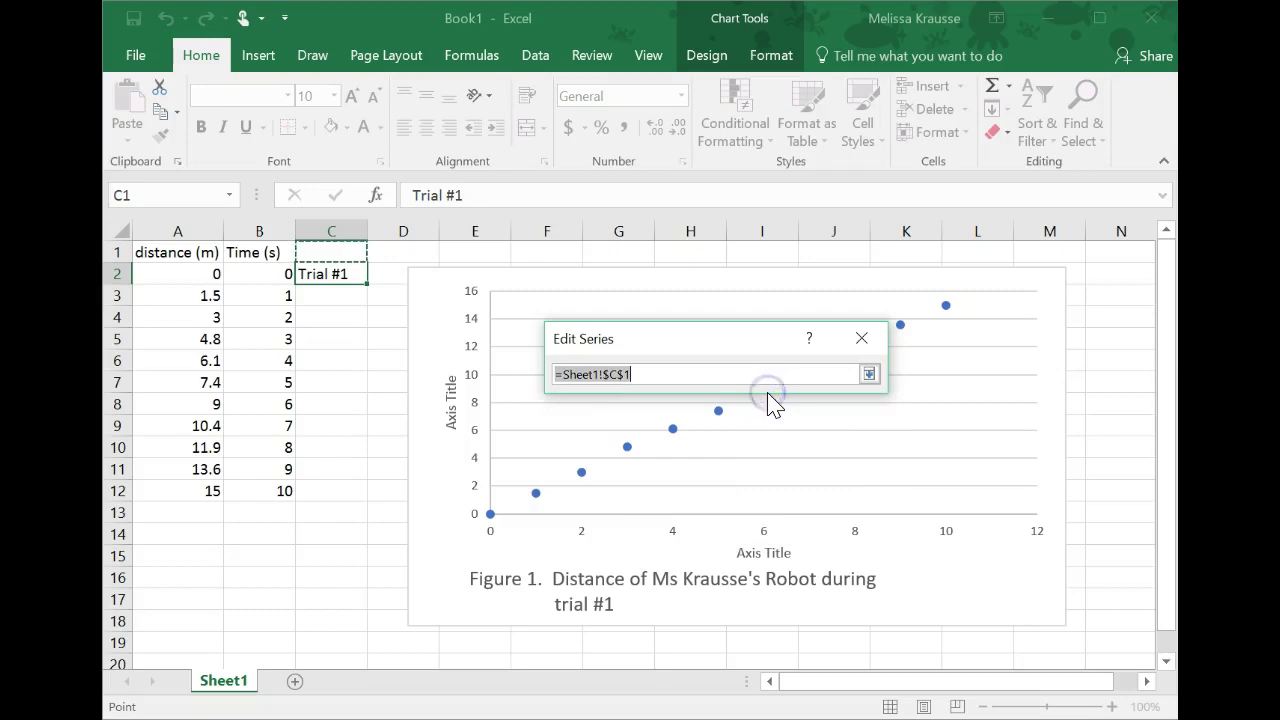
pyautogui.click(866, 369)
pyautogui.click(765, 394)
pyautogui.click(332, 272)
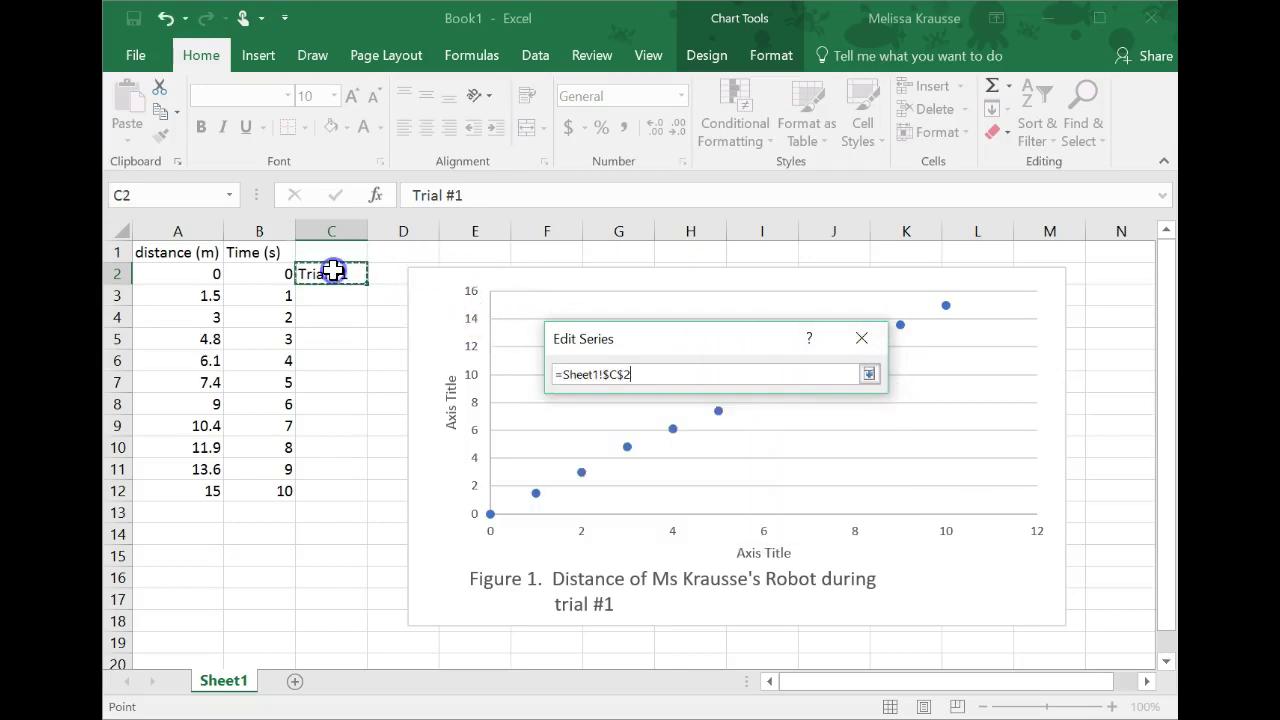
pyautogui.press('Return')
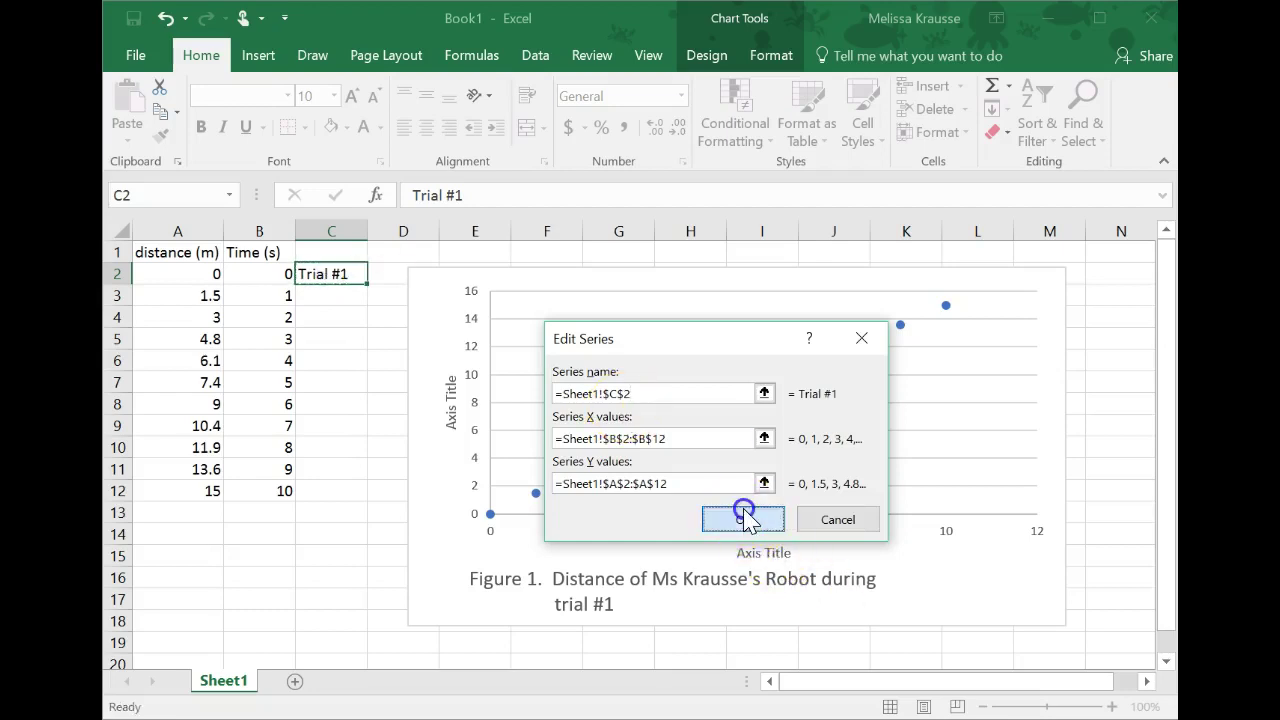
pyautogui.click(745, 517)
pyautogui.click(912, 582)
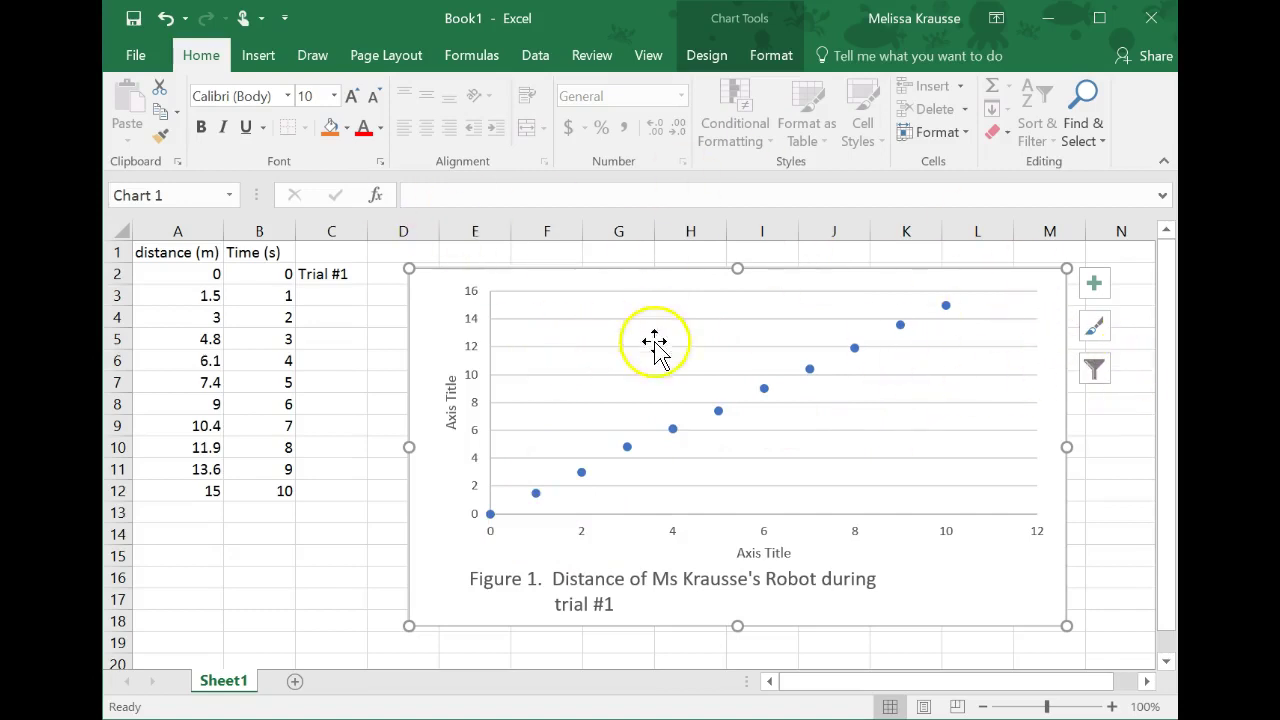
# Step: Replace the vertical axis title's placeholder text with "Distance (m)"
pyautogui.doubleClick(450, 412)
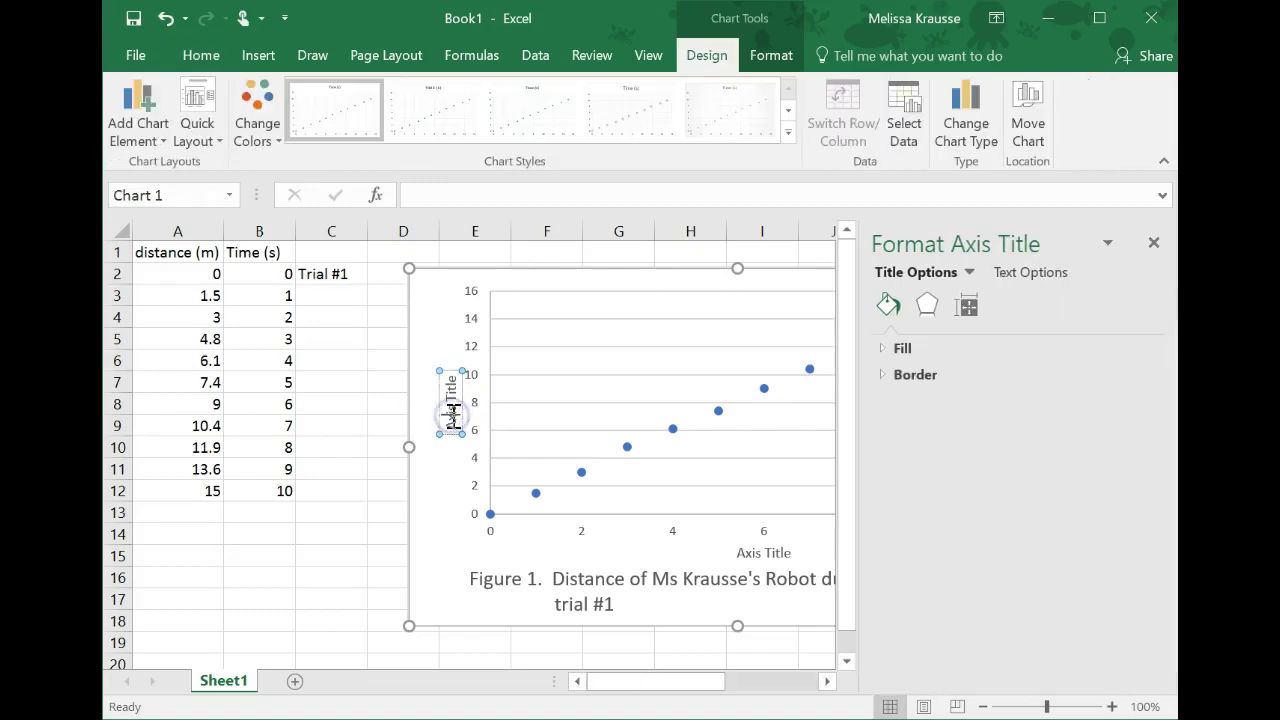
pyautogui.doubleClick(450, 412)
pyautogui.press('BackSpace')
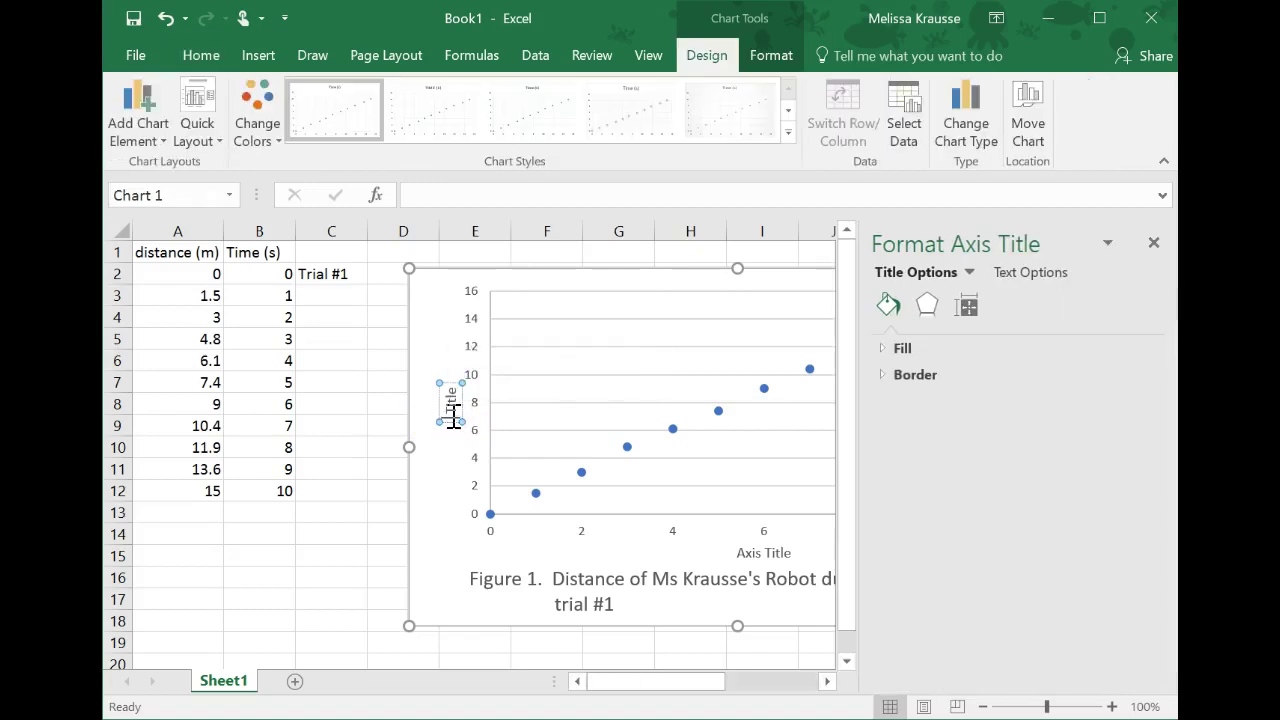
pyautogui.press('Delete')
pyautogui.press('Delete')
pyautogui.write('Distance (m')
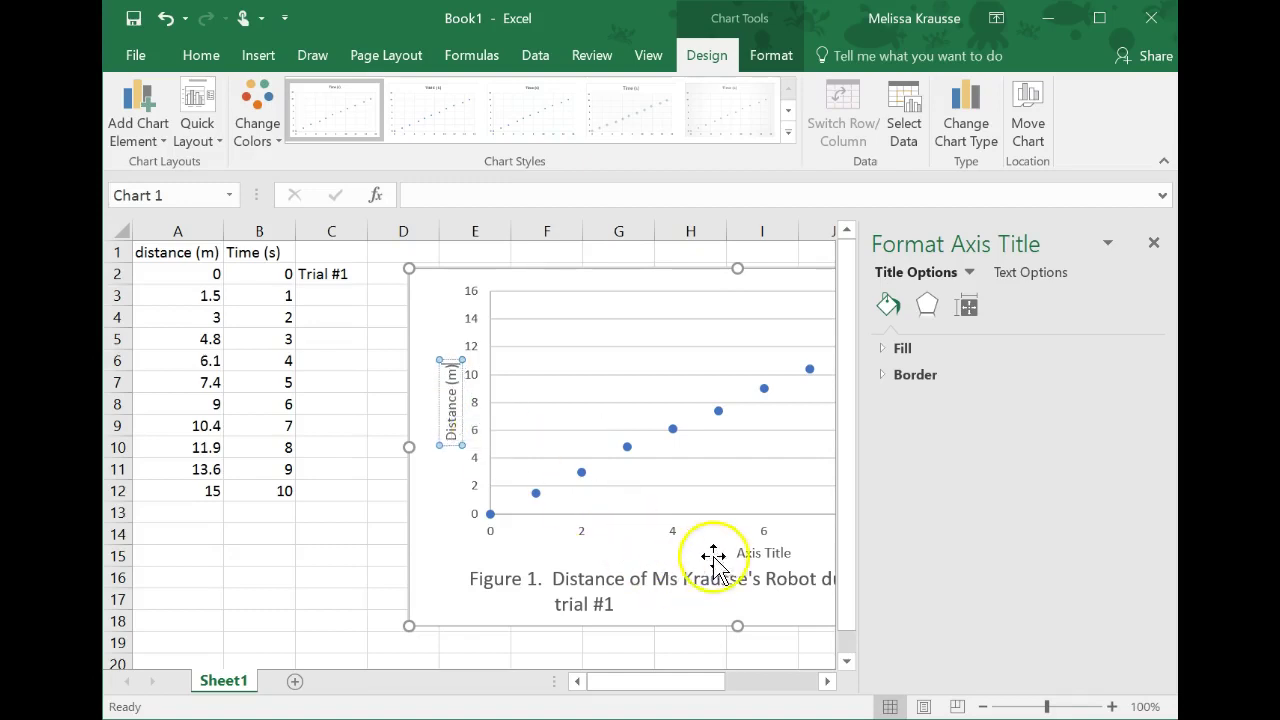
# Step: Replace the horizontal axis title's placeholder text with "Time (s)" and close the formatting pane
pyautogui.click(756, 561)
pyautogui.write('Time (s')
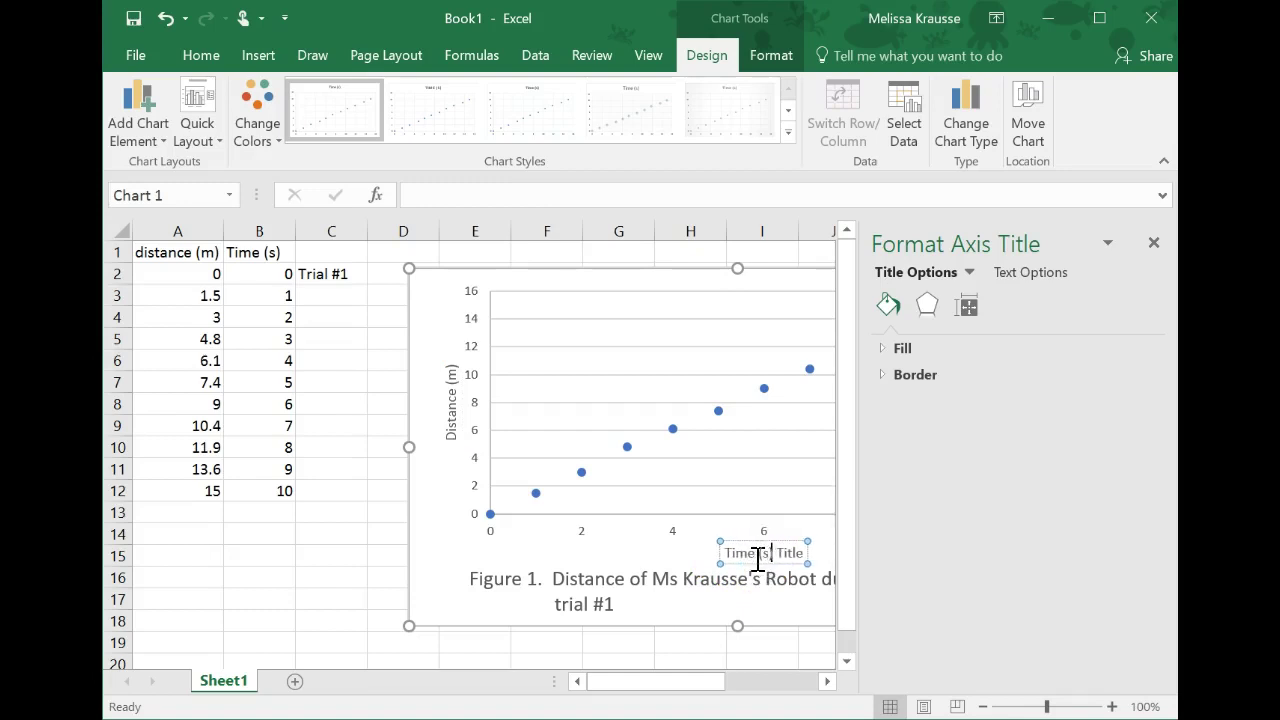
pyautogui.press('Delete')
pyautogui.press('Delete')
pyautogui.press('Delete')
pyautogui.press('Delete')
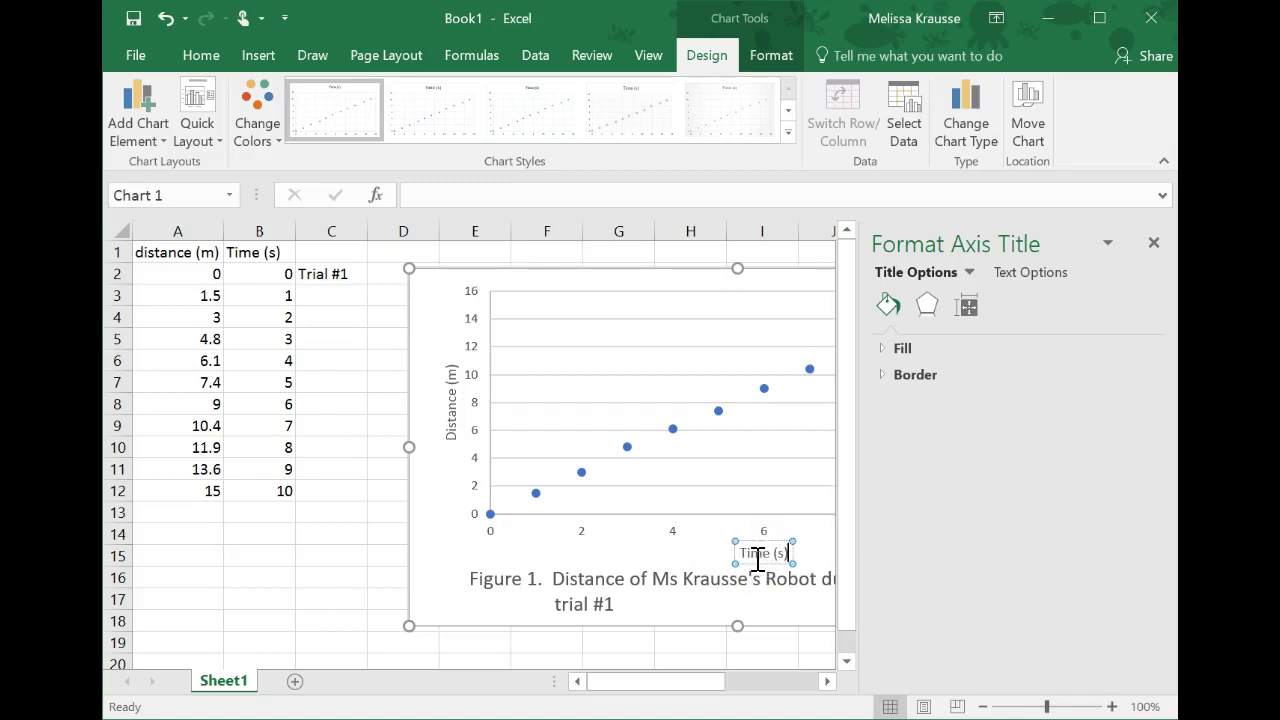
pyautogui.click(677, 541)
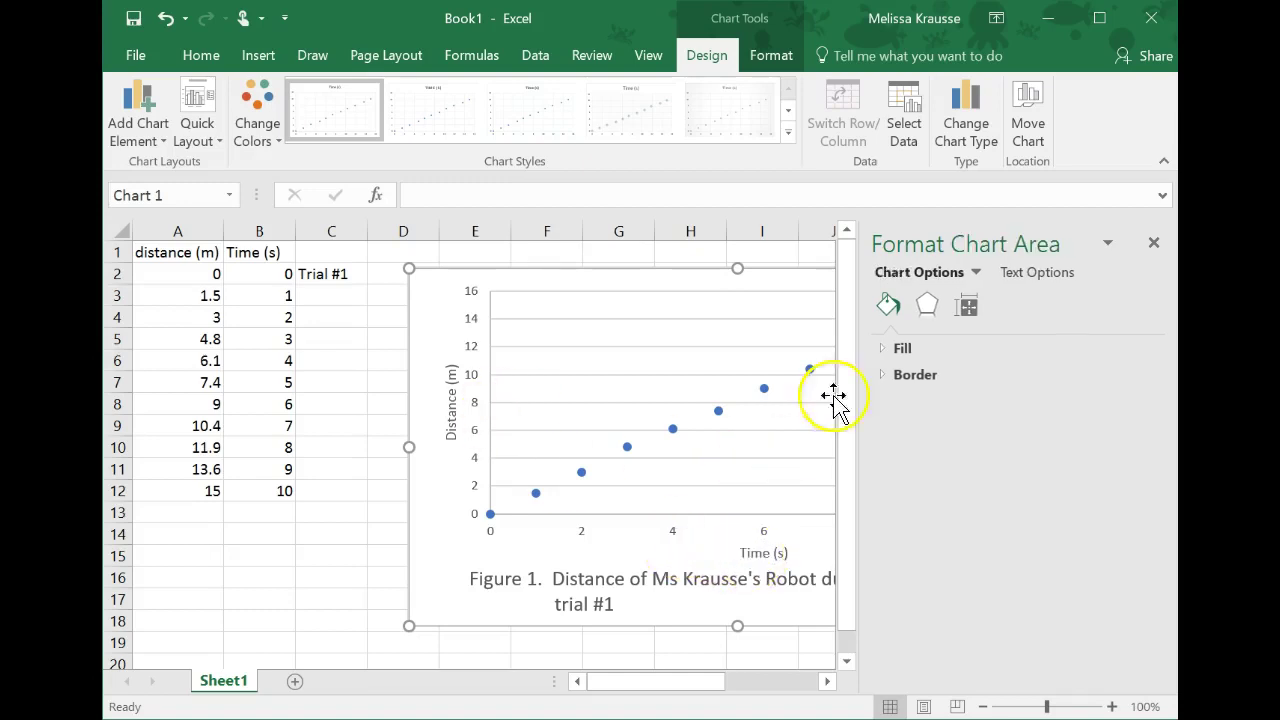
pyautogui.click(1153, 244)
# Step: Set the "Time (s)" axis title's font size to 12
pyautogui.click(750, 551)
pyautogui.click(186, 56)
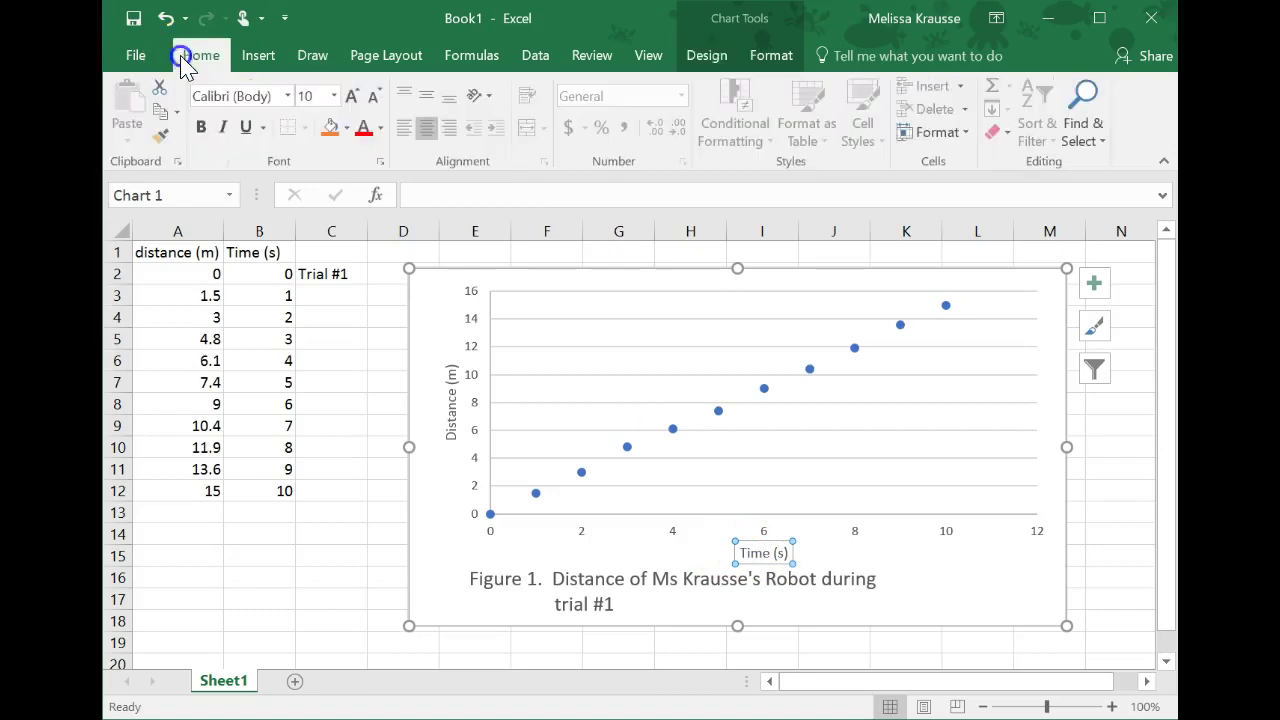
pyautogui.click(349, 96)
pyautogui.click(349, 96)
pyautogui.click(349, 96)
pyautogui.click(374, 97)
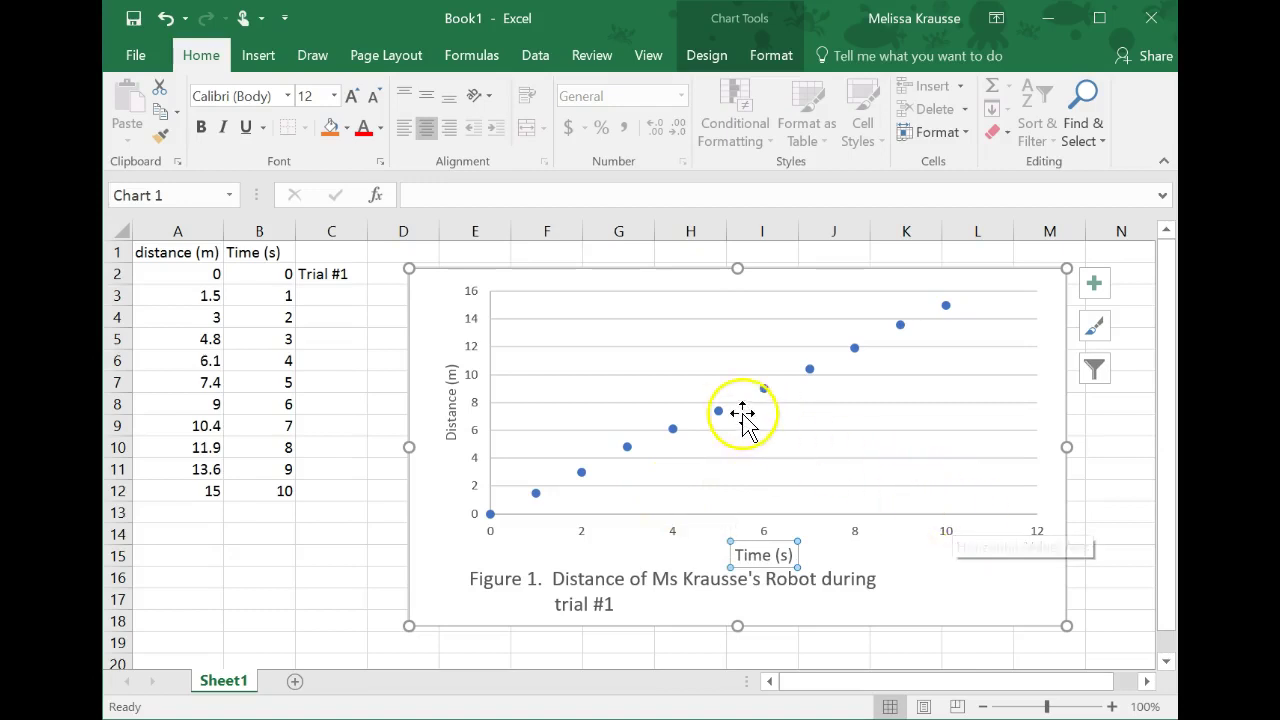
# Step: Add a linear trendline to the Trial #1 series with its equation displayed, and move the equation below the line
pyautogui.moveTo(725, 424)
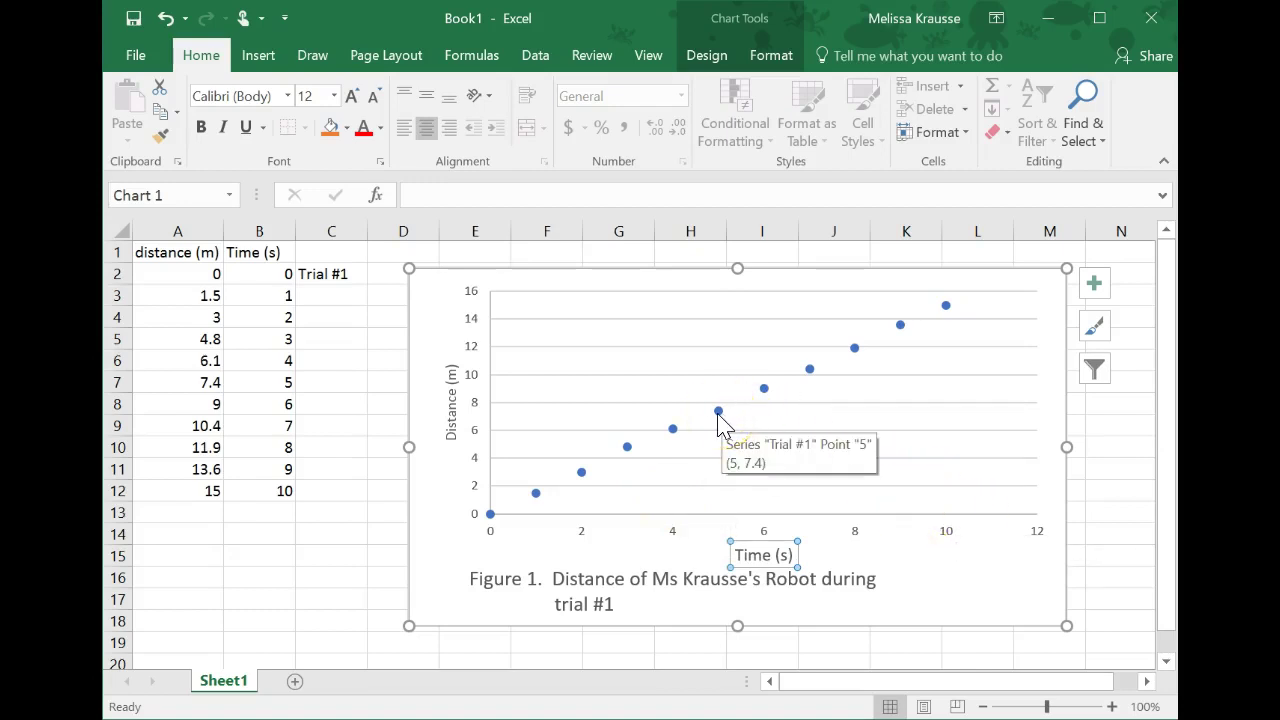
pyautogui.click(718, 412)
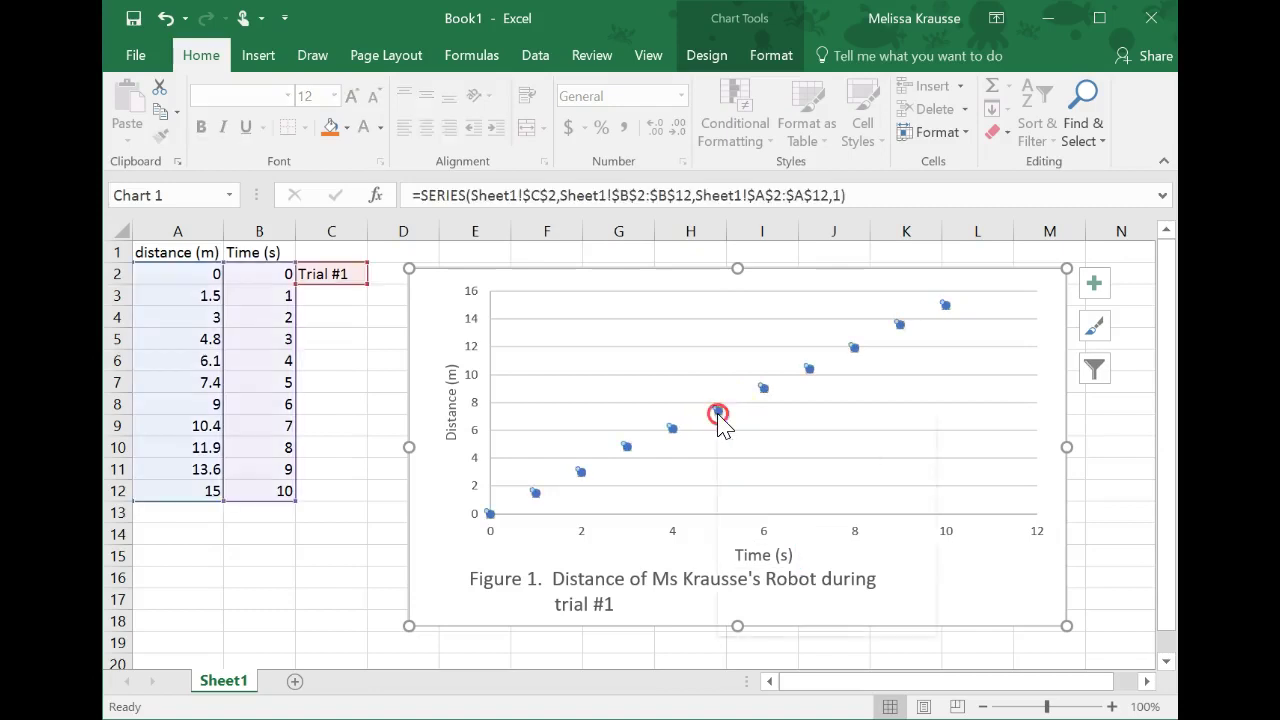
pyautogui.rightClick(718, 413)
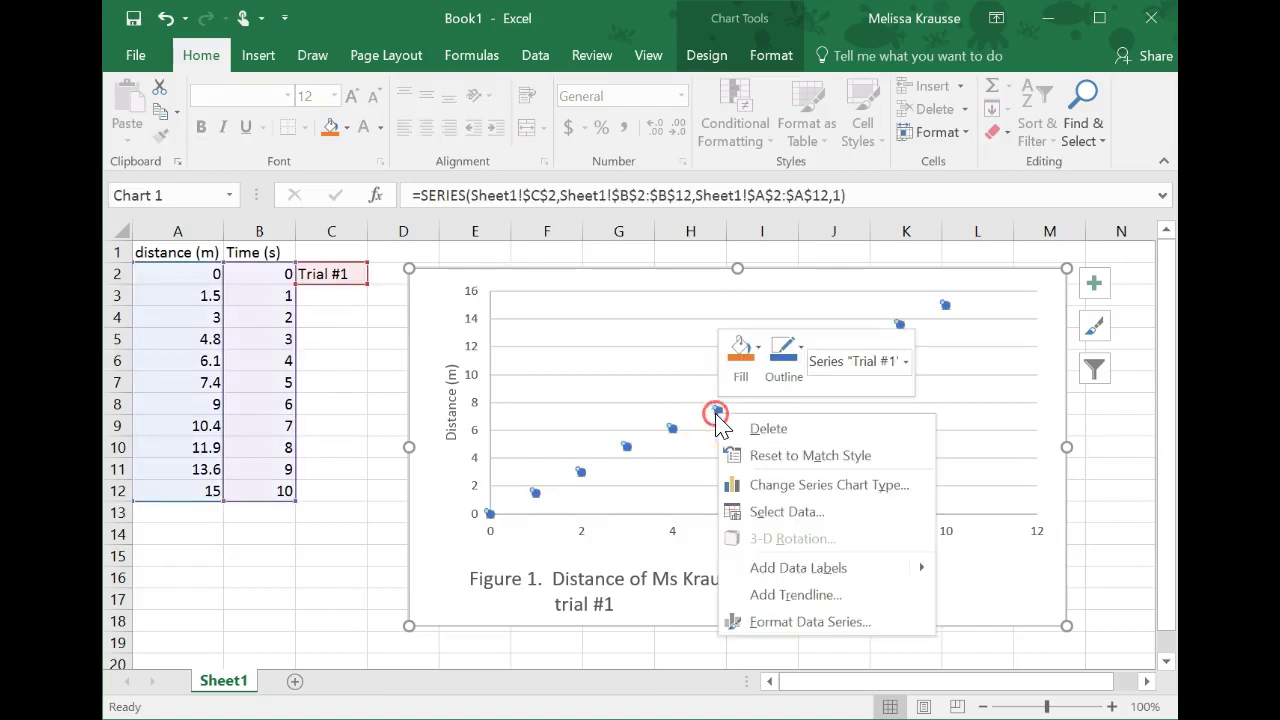
pyautogui.click(796, 595)
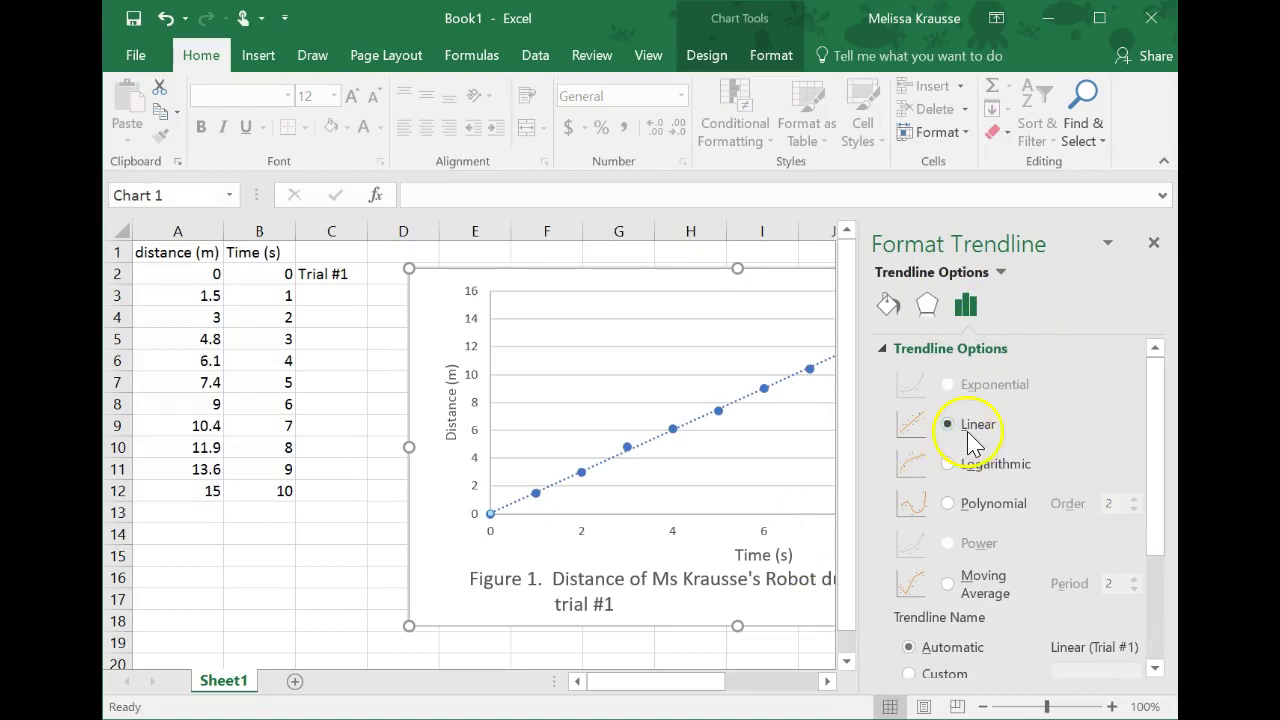
pyautogui.moveTo(1154, 400); pyautogui.dragTo(1155, 503)
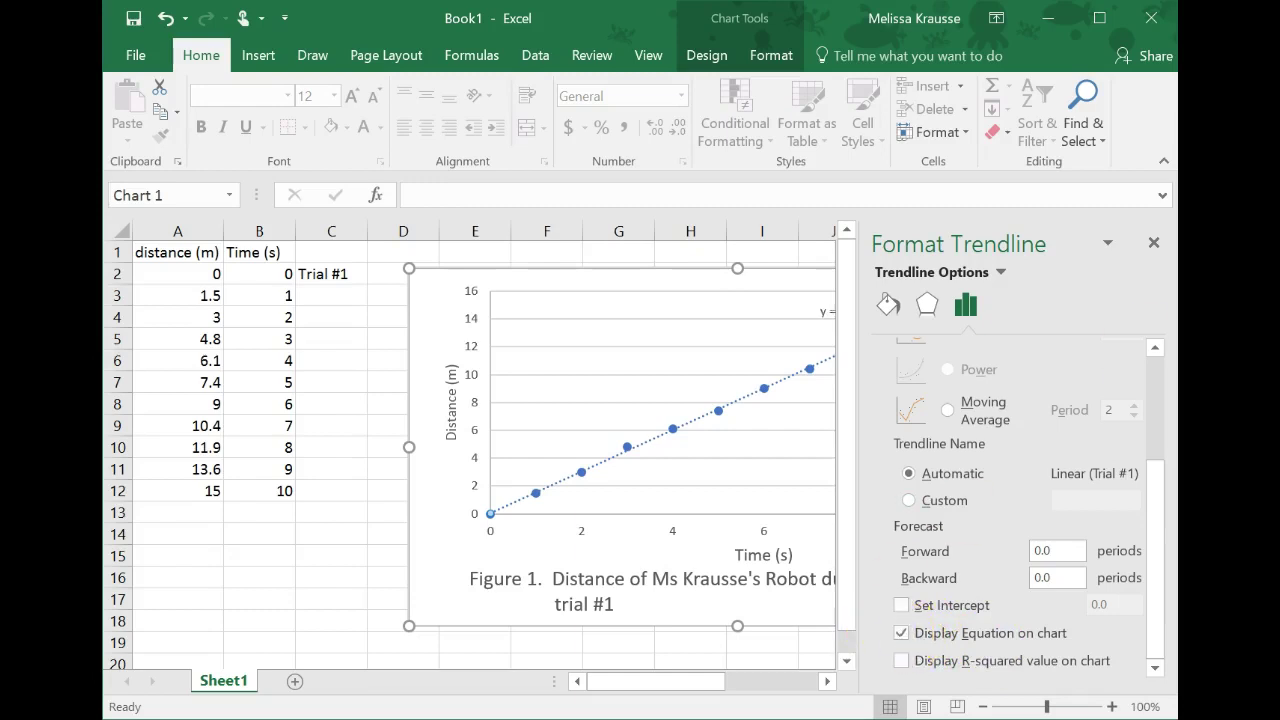
pyautogui.click(1153, 243)
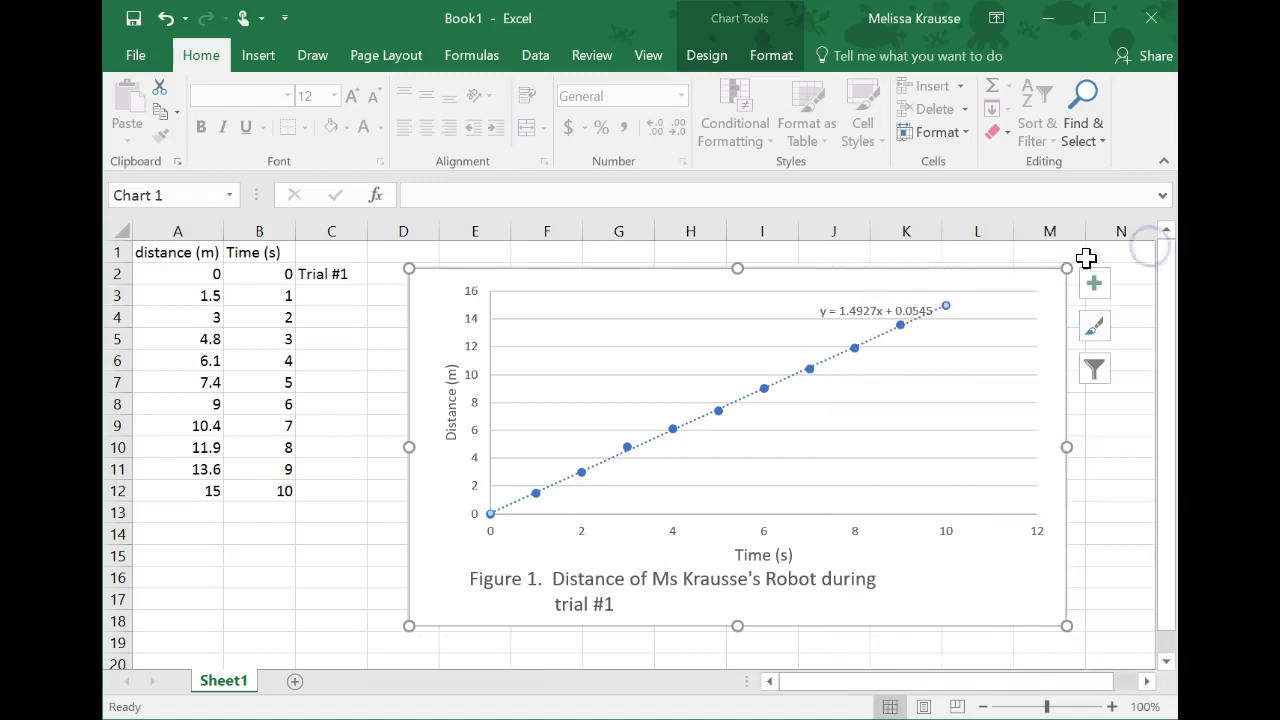
pyautogui.click(845, 312)
pyautogui.moveTo(845, 298); pyautogui.dragTo(820, 405)
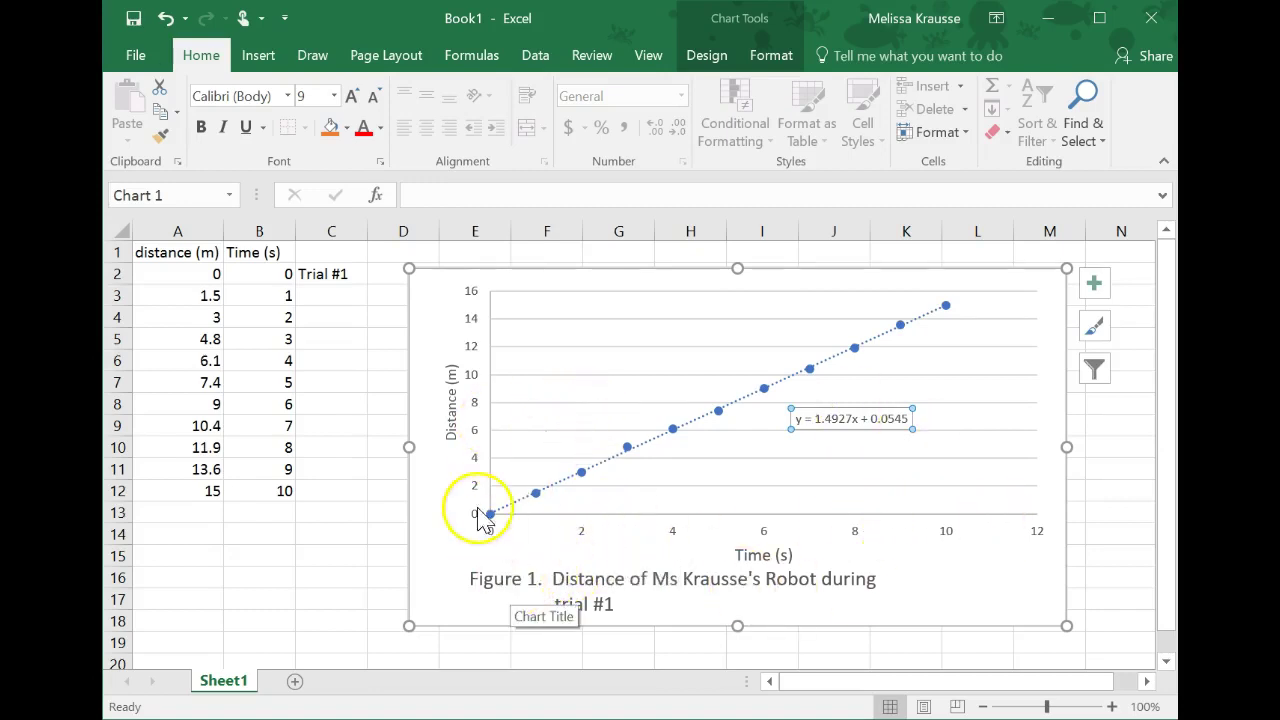
# Step: Increase the "Distance (m)" axis title's font size to 11
pyautogui.click(449, 395)
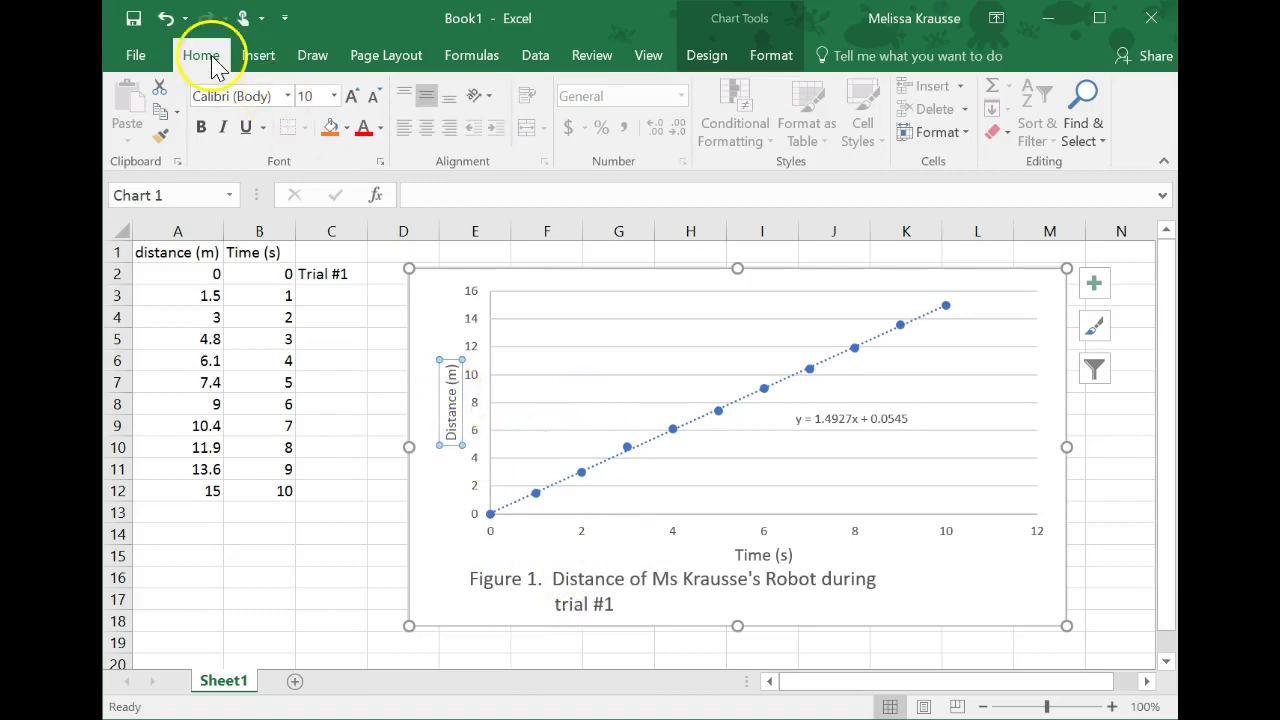
pyautogui.click(350, 96)
pyautogui.click(350, 96)
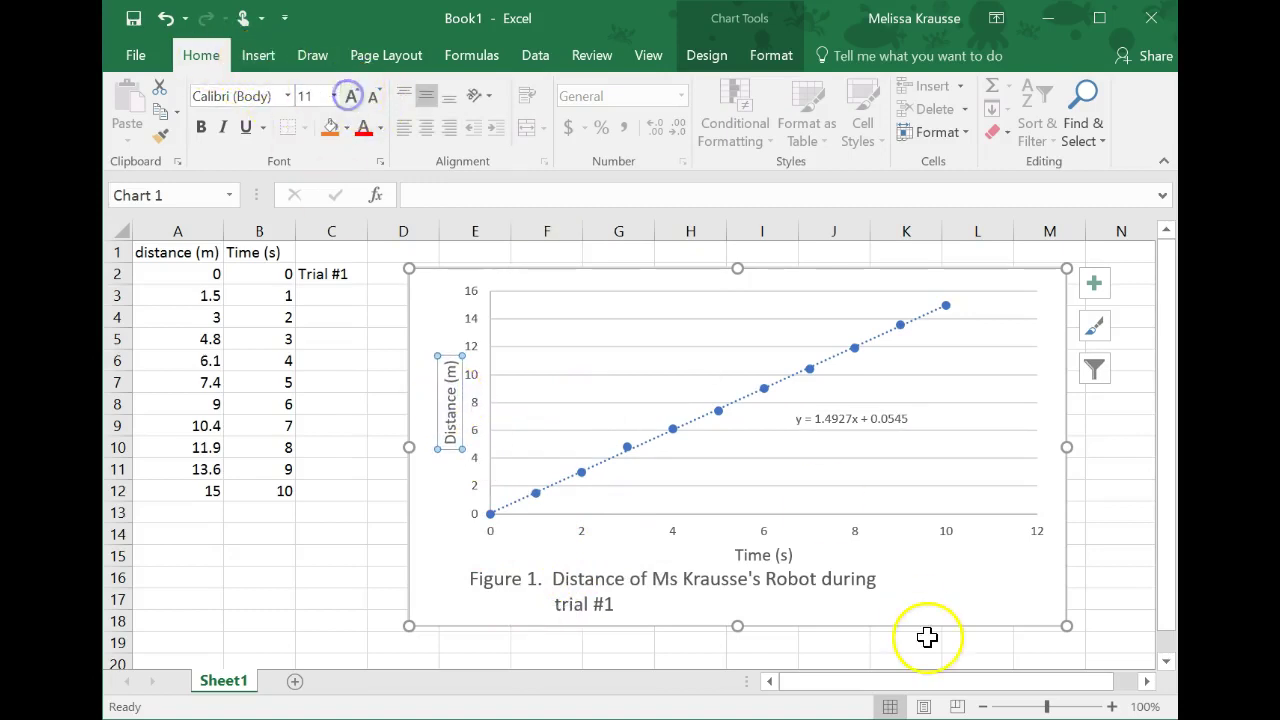
pyautogui.click(766, 540)
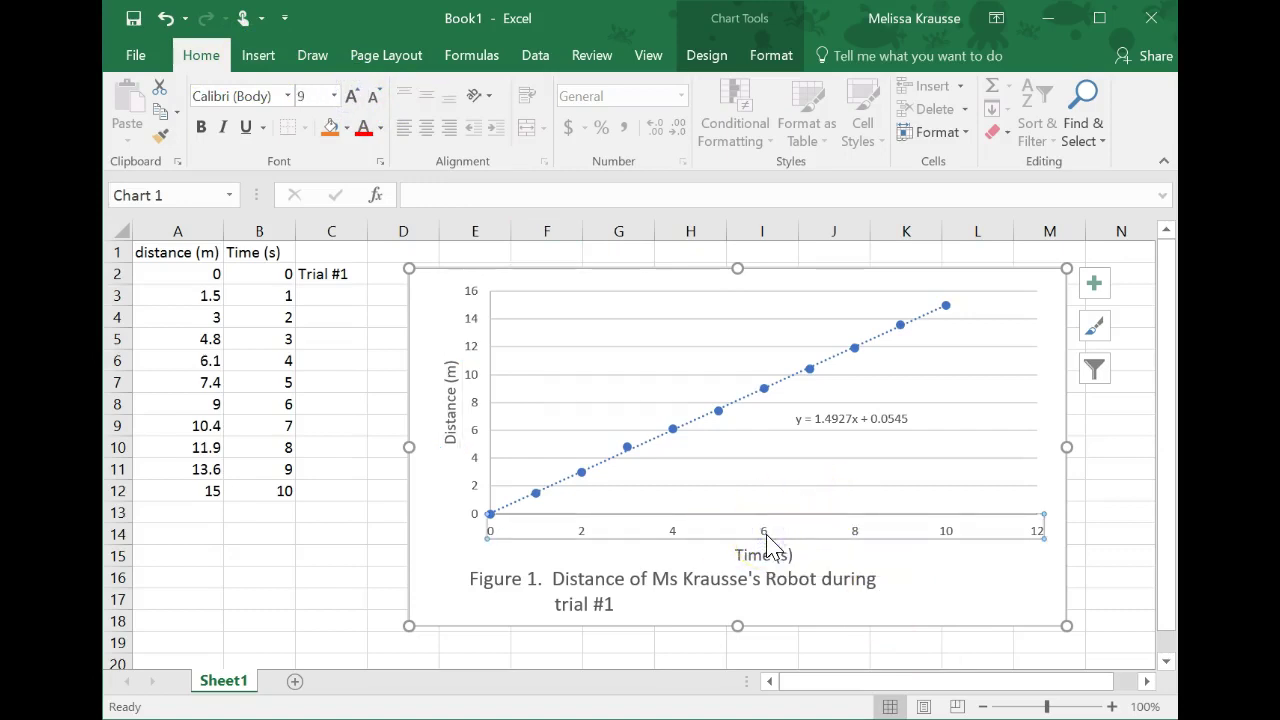
pyautogui.rightClick(766, 536)
pyautogui.click(766, 536)
pyautogui.rightClick(766, 536)
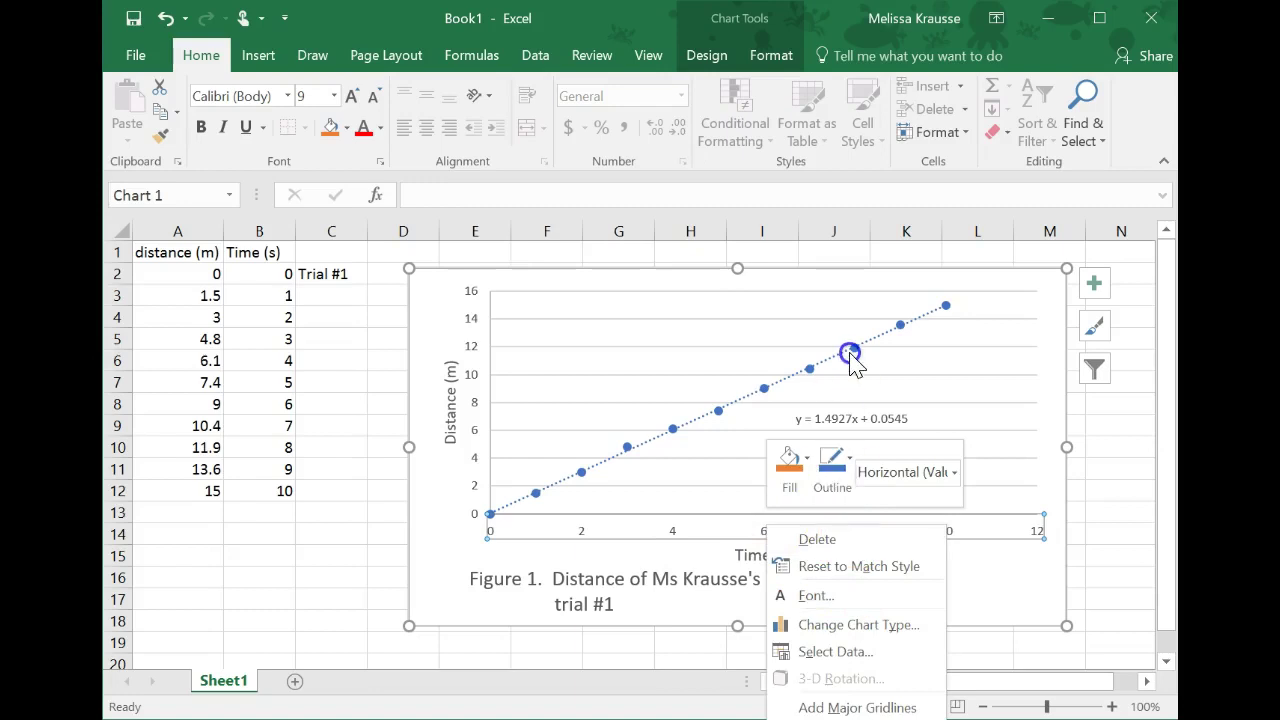
pyautogui.rightClick(749, 526)
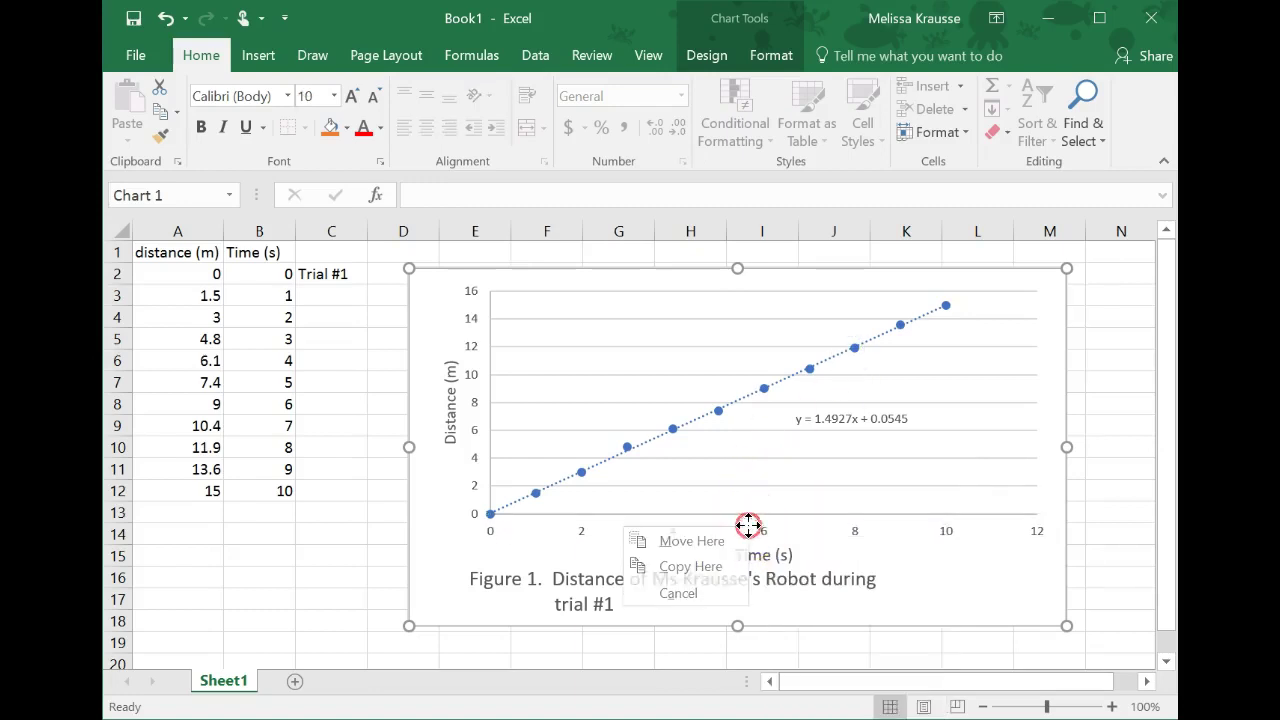
# Step: Open the horizontal axis formatting options and set the axis's maximum bound to 10
pyautogui.click(778, 518)
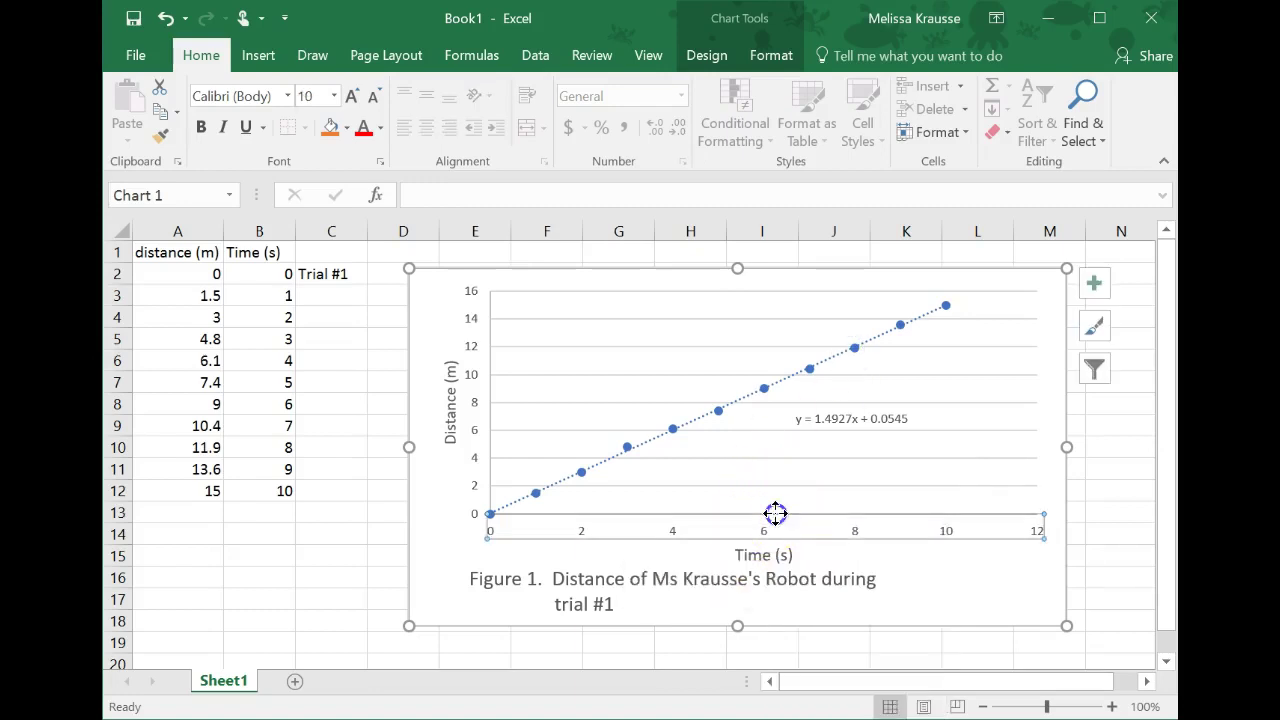
pyautogui.rightClick(776, 515)
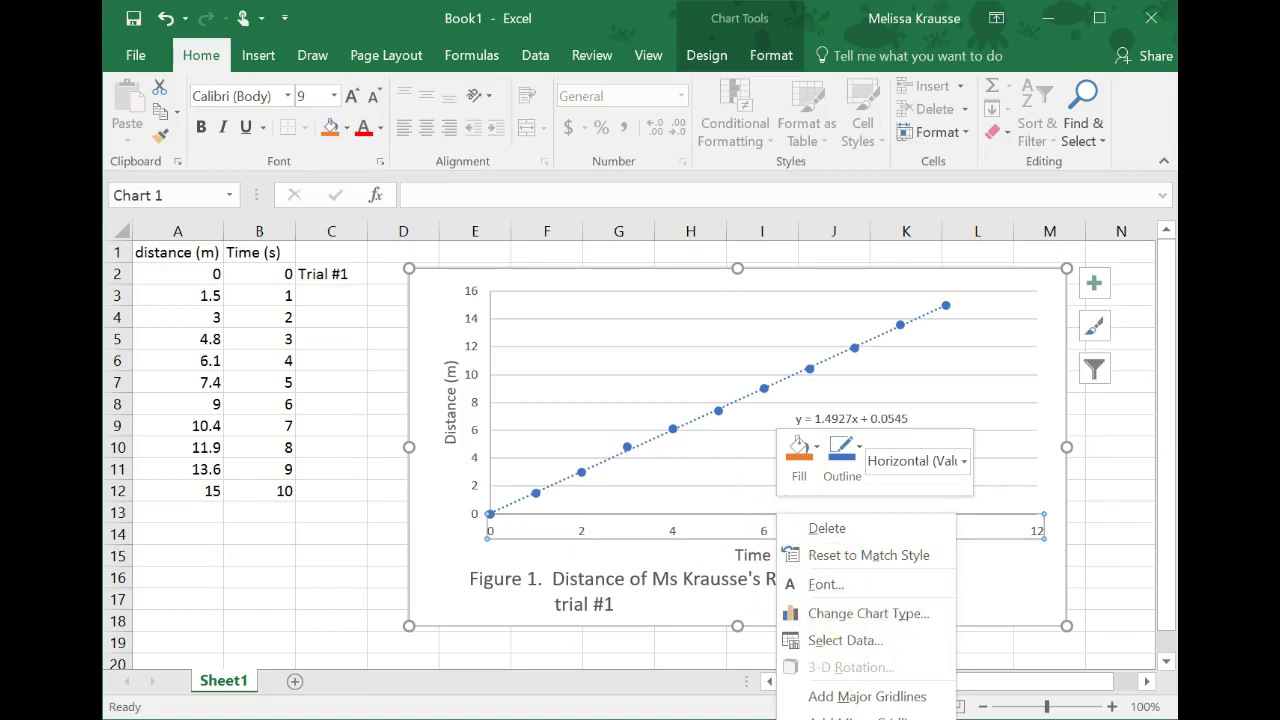
pyautogui.click(852, 719)
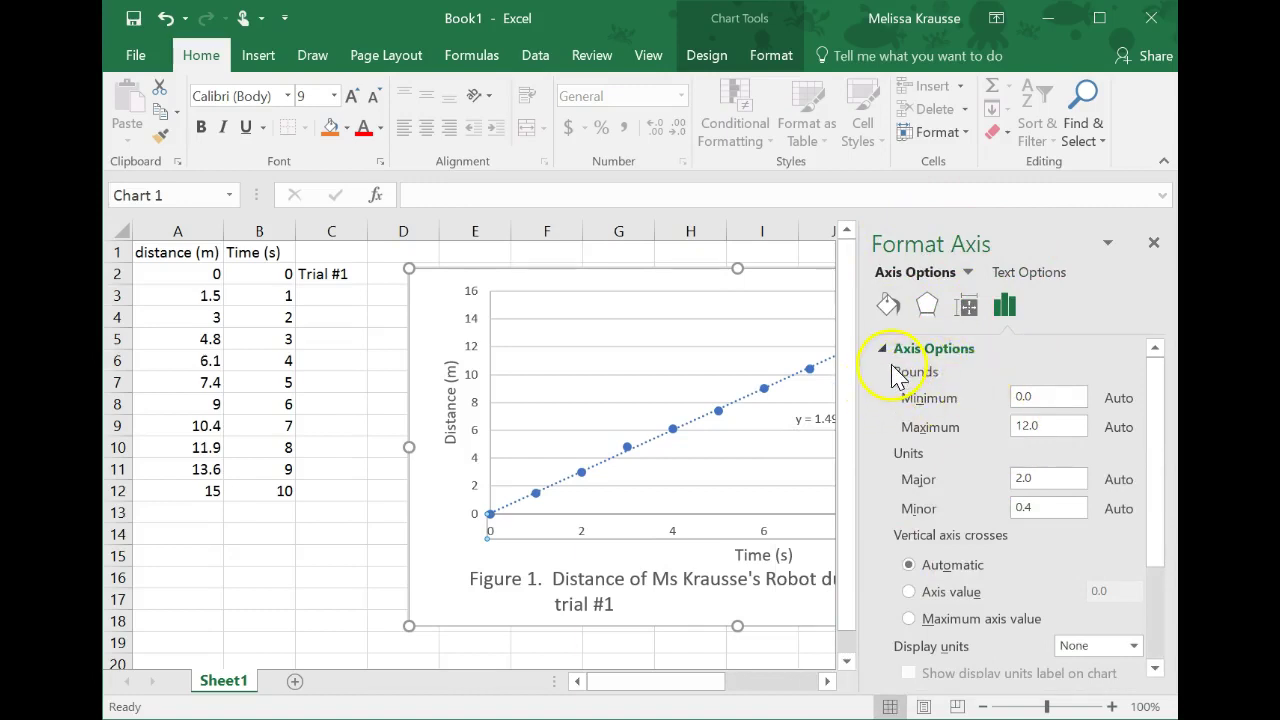
pyautogui.moveTo(677, 681); pyautogui.dragTo(729, 686)
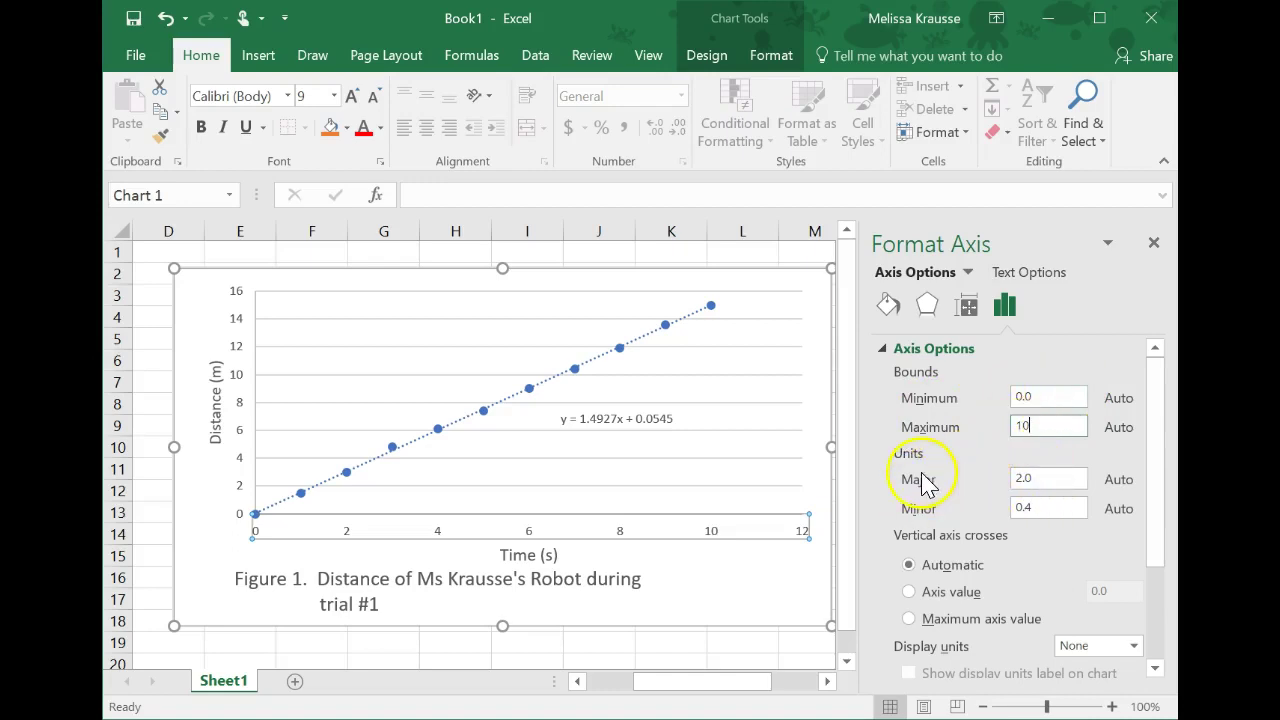
pyautogui.click(1030, 476)
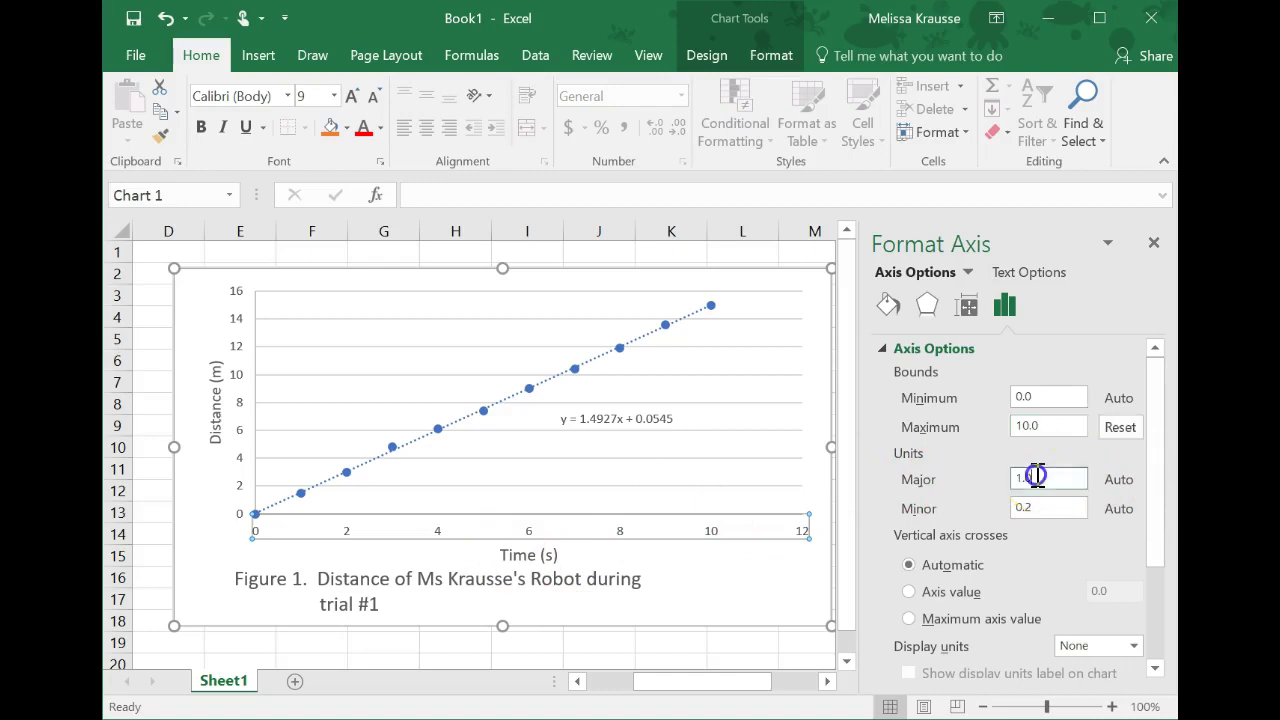
# Step: Set the horizontal axis's minor unit to 0.5
pyautogui.click(1051, 515)
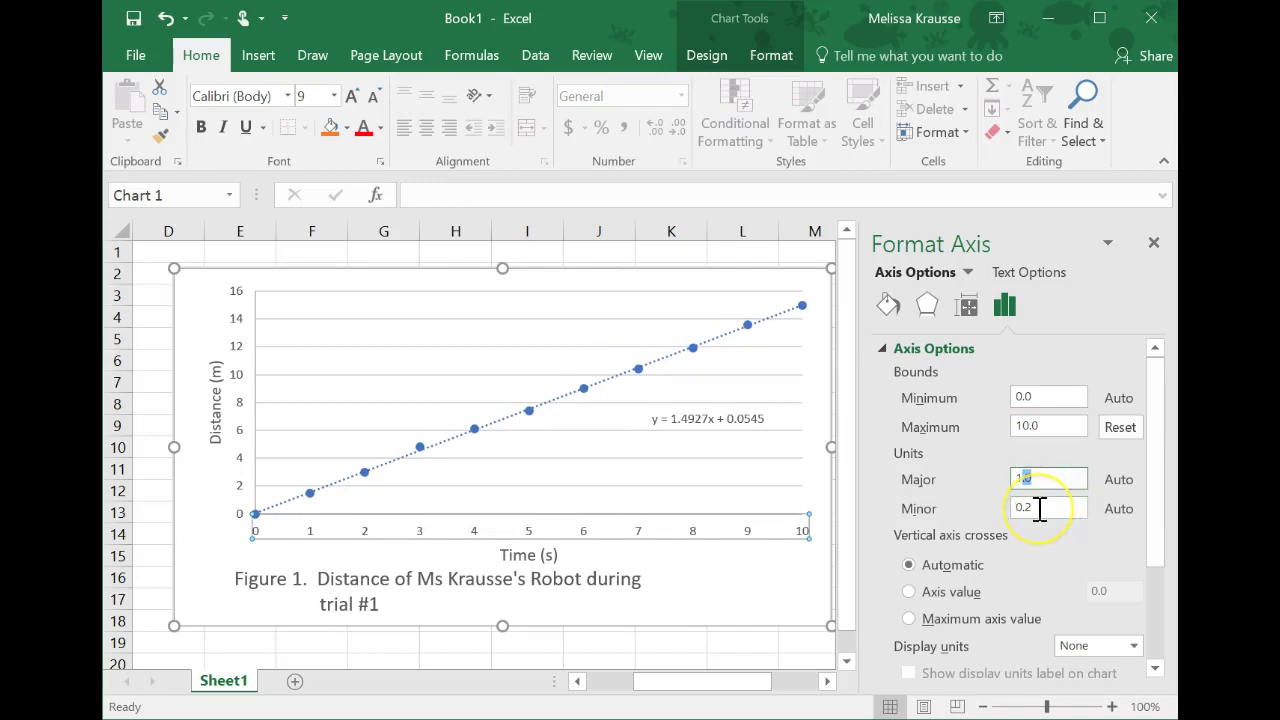
pyautogui.click(1033, 514)
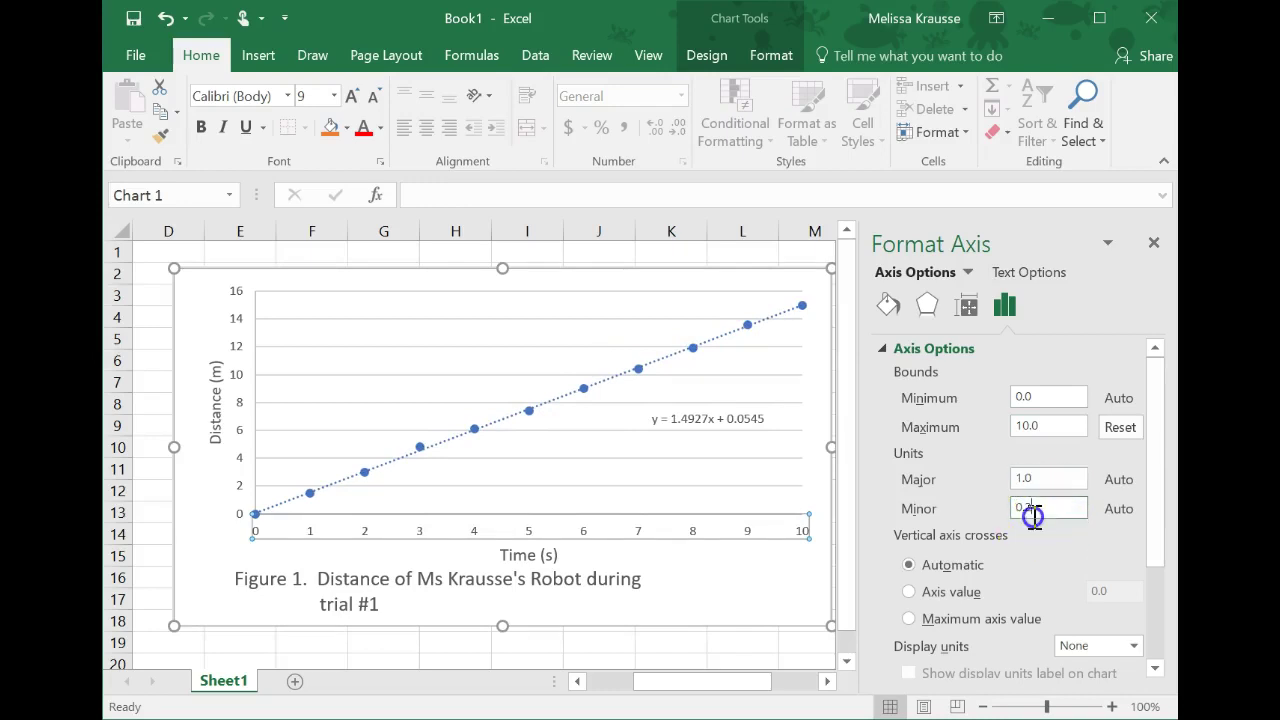
pyautogui.press('BackSpace')
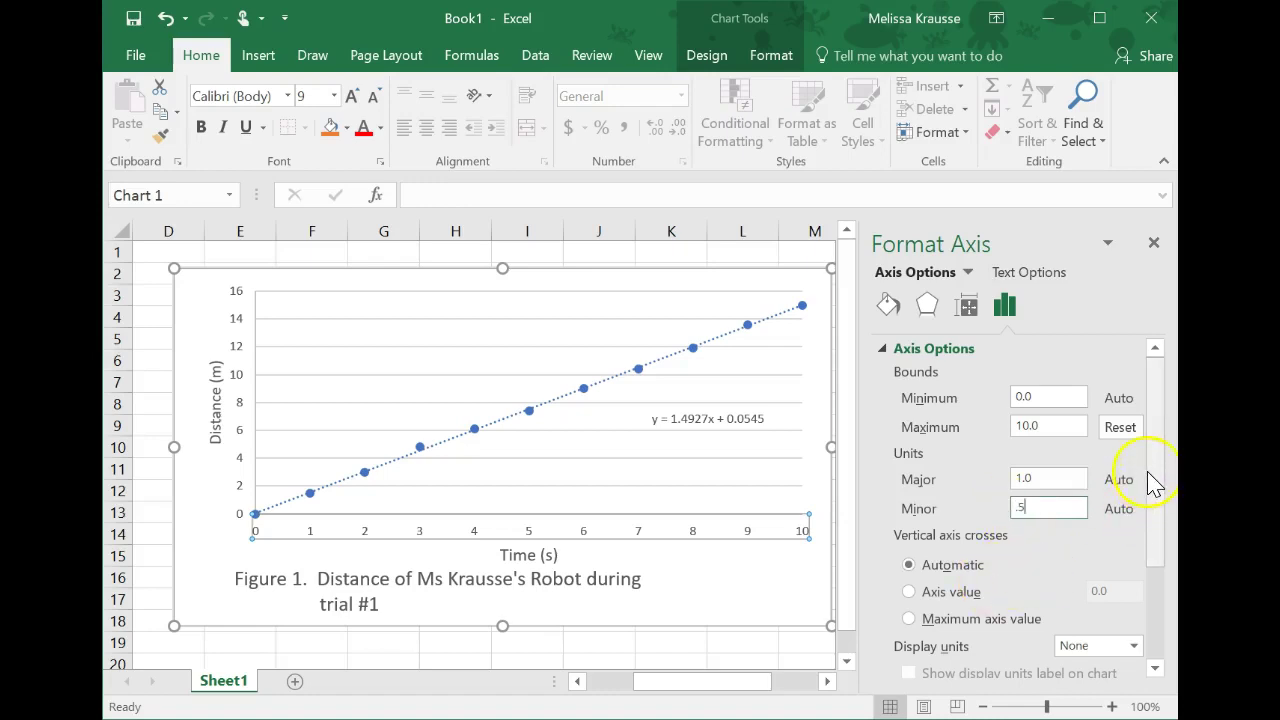
# Step: Set both the major and minor tick mark types of the horizontal axis to Cross
pyautogui.moveTo(1154, 486); pyautogui.dragTo(1158, 570)
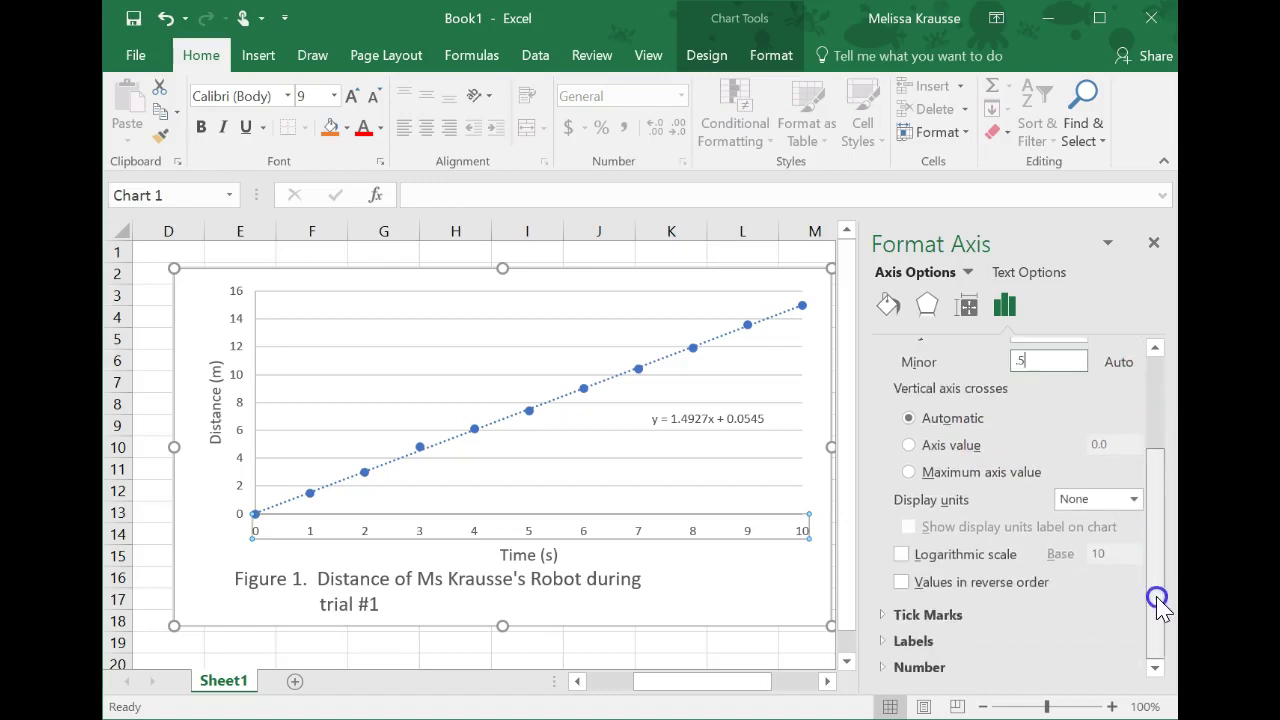
pyautogui.click(930, 616)
pyautogui.moveTo(1157, 466); pyautogui.dragTo(1157, 534)
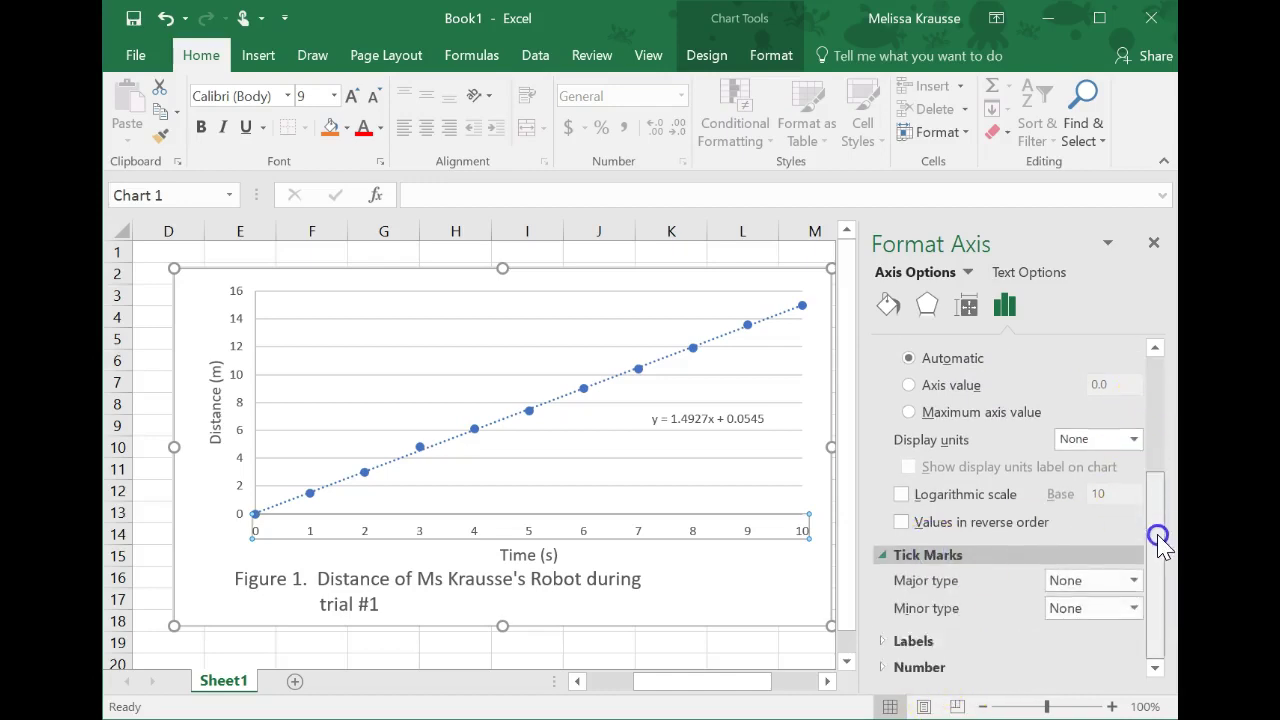
pyautogui.click(1068, 588)
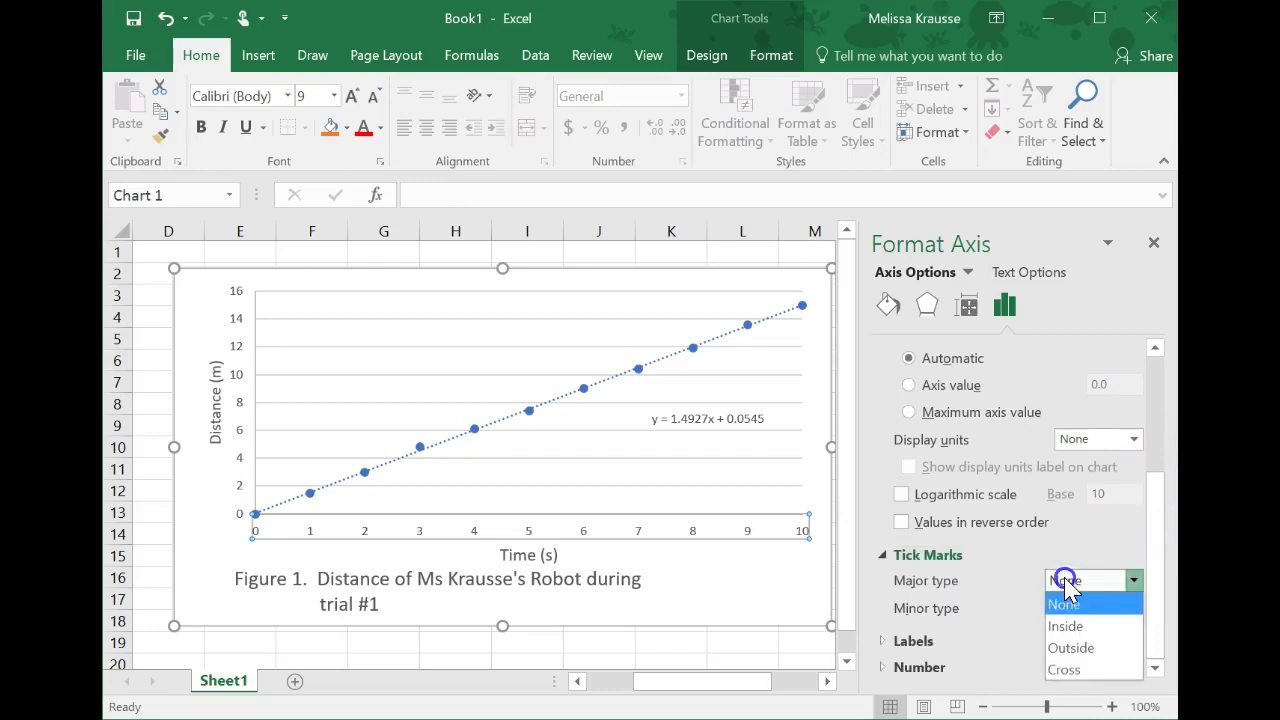
pyautogui.click(1068, 672)
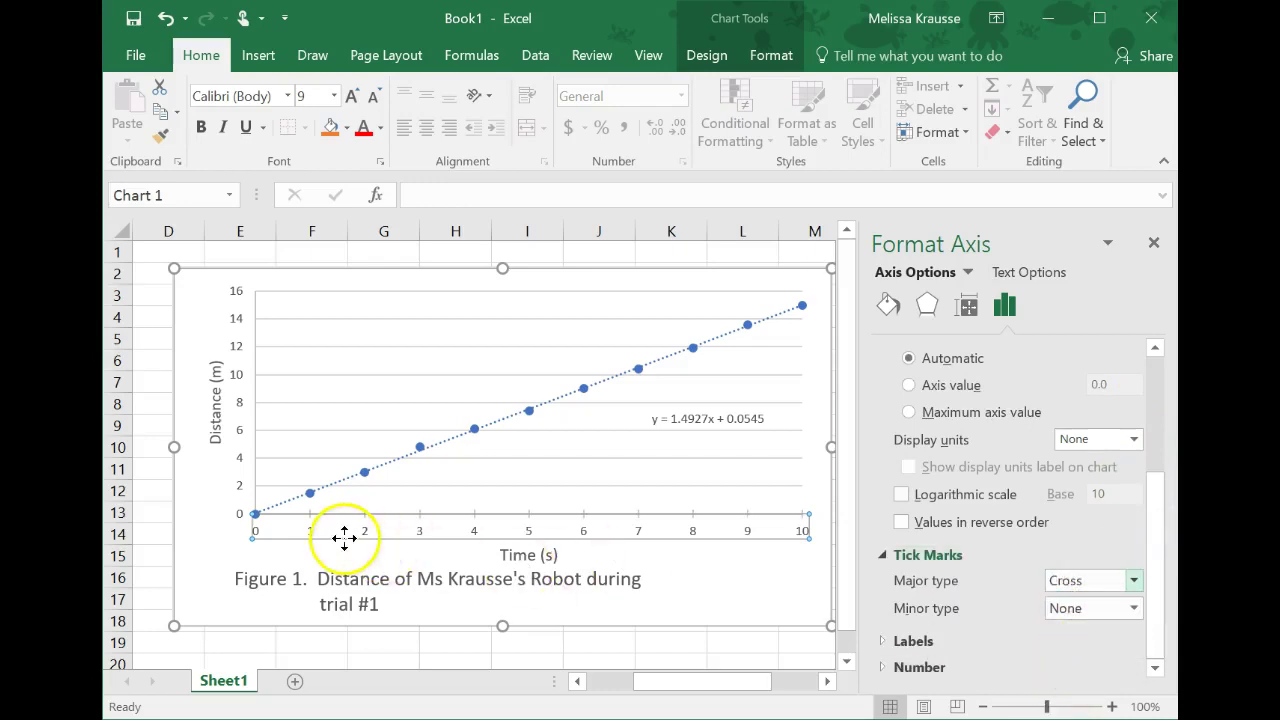
pyautogui.click(1110, 607)
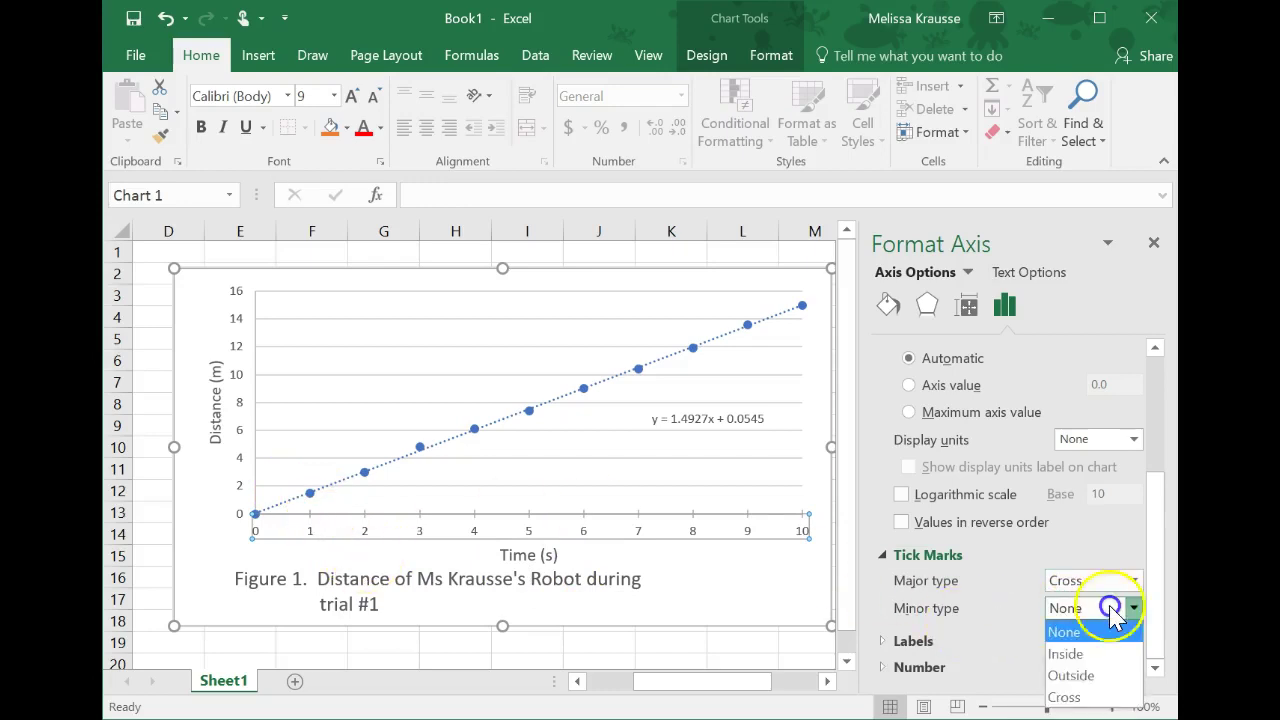
pyautogui.click(1086, 697)
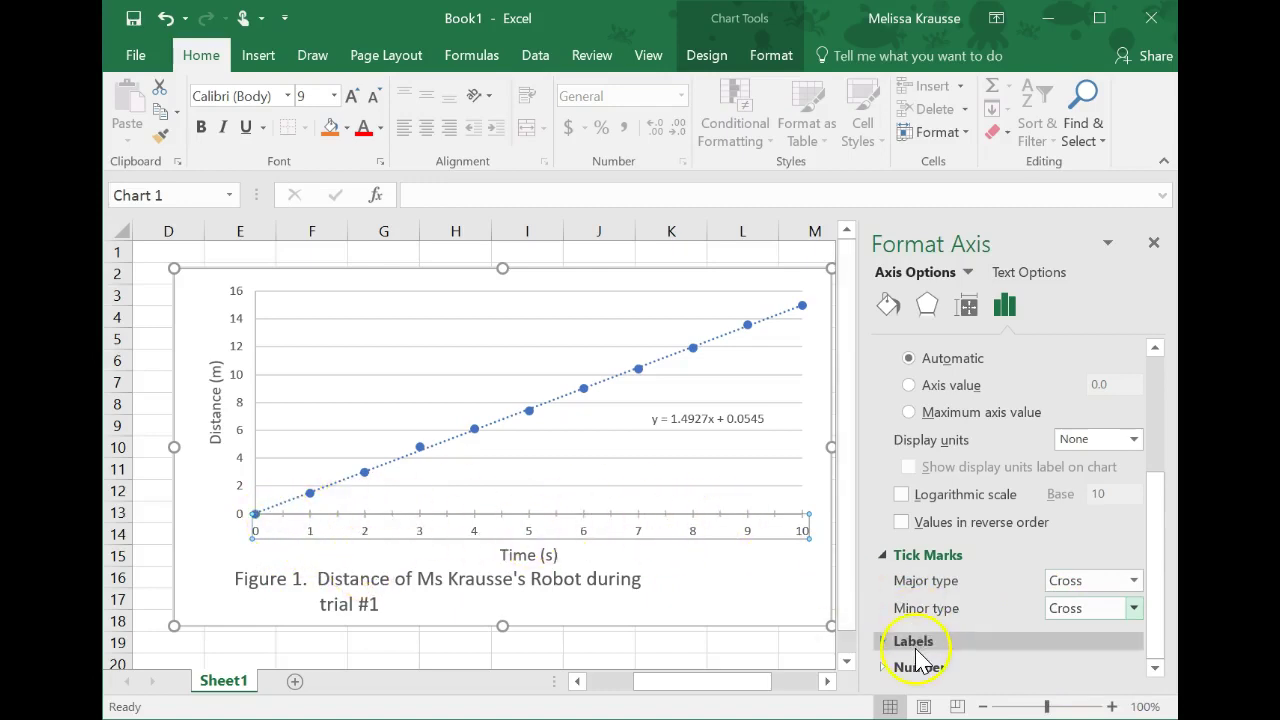
# Step: Examine the label position and number format options of the horizontal axis
pyautogui.click(925, 641)
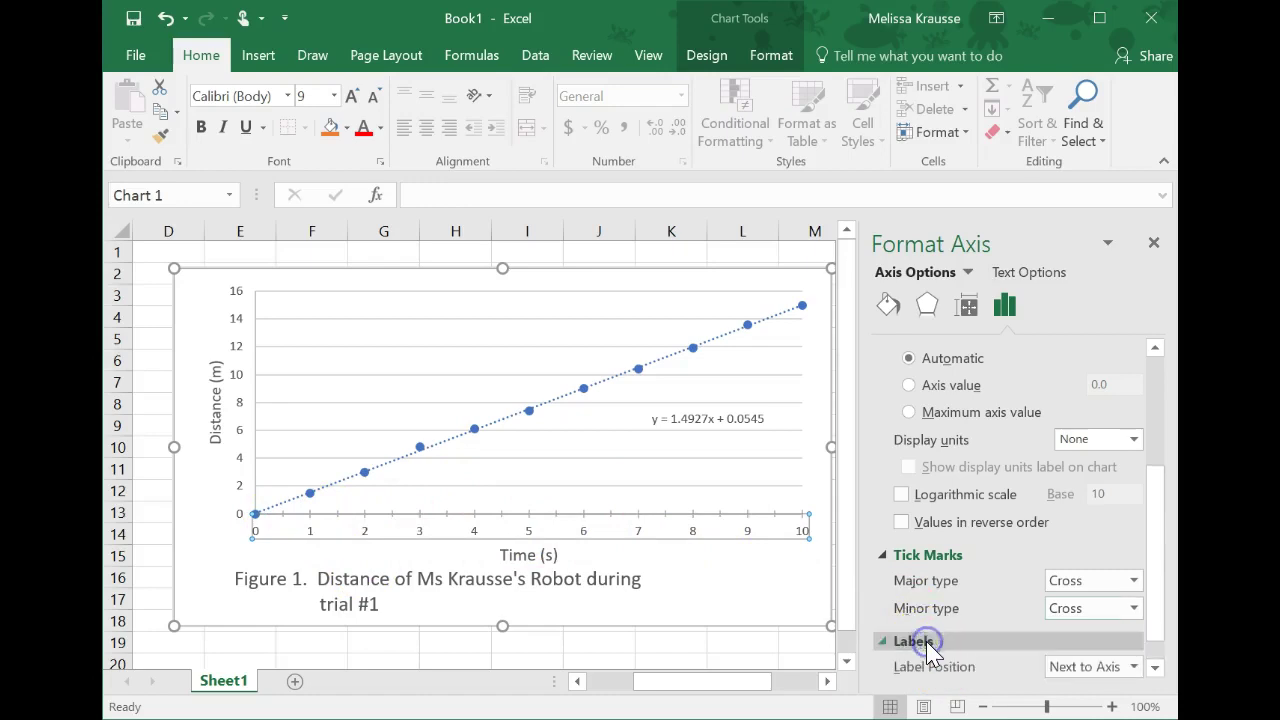
pyautogui.click(1158, 590)
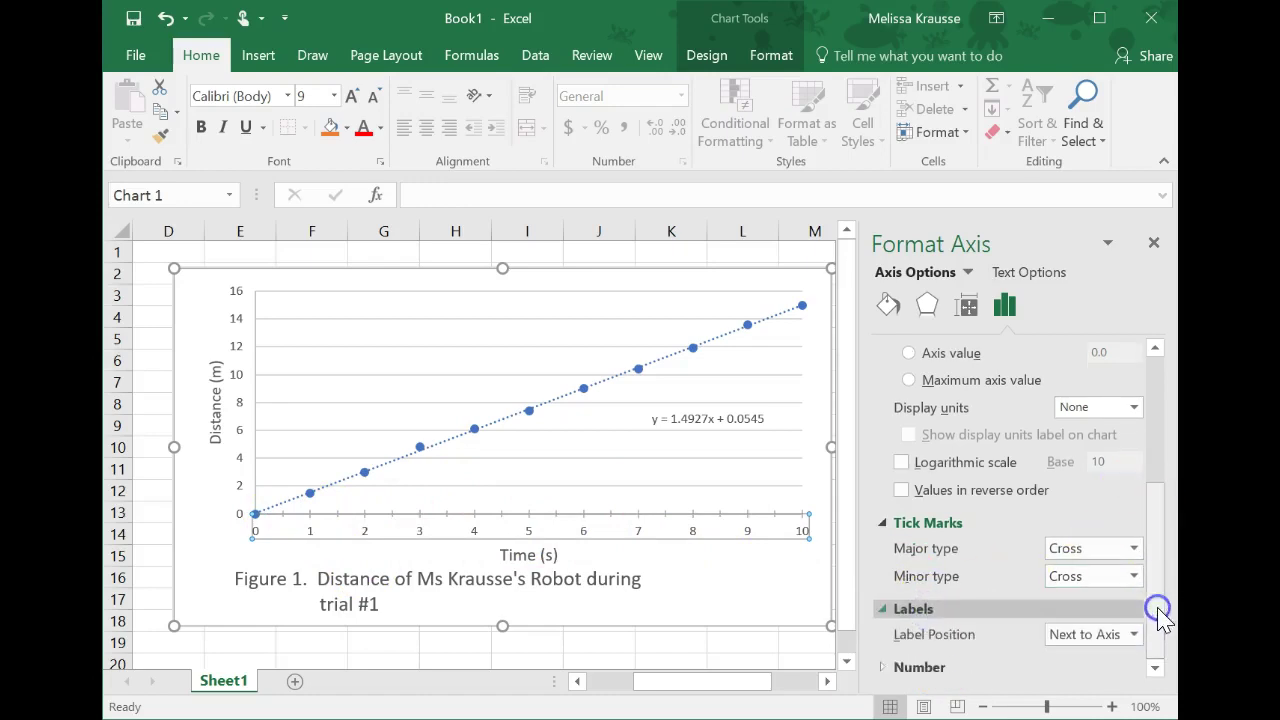
pyautogui.click(940, 667)
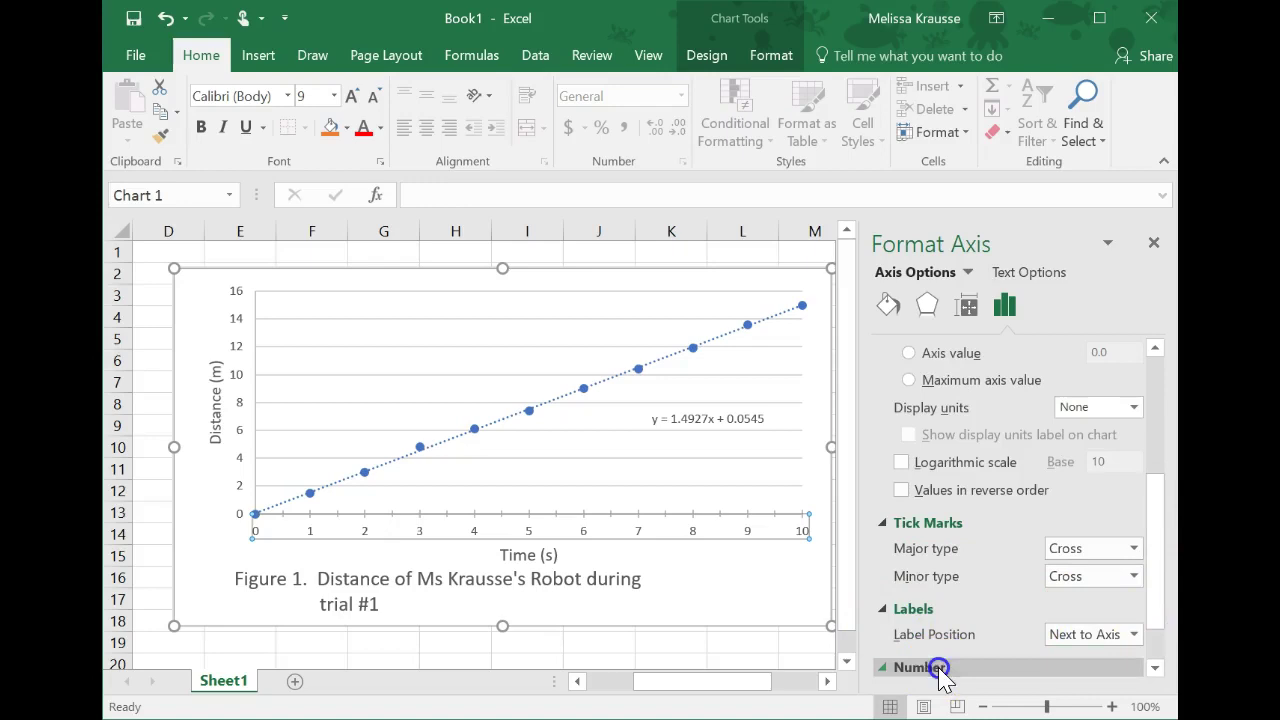
pyautogui.click(1152, 600)
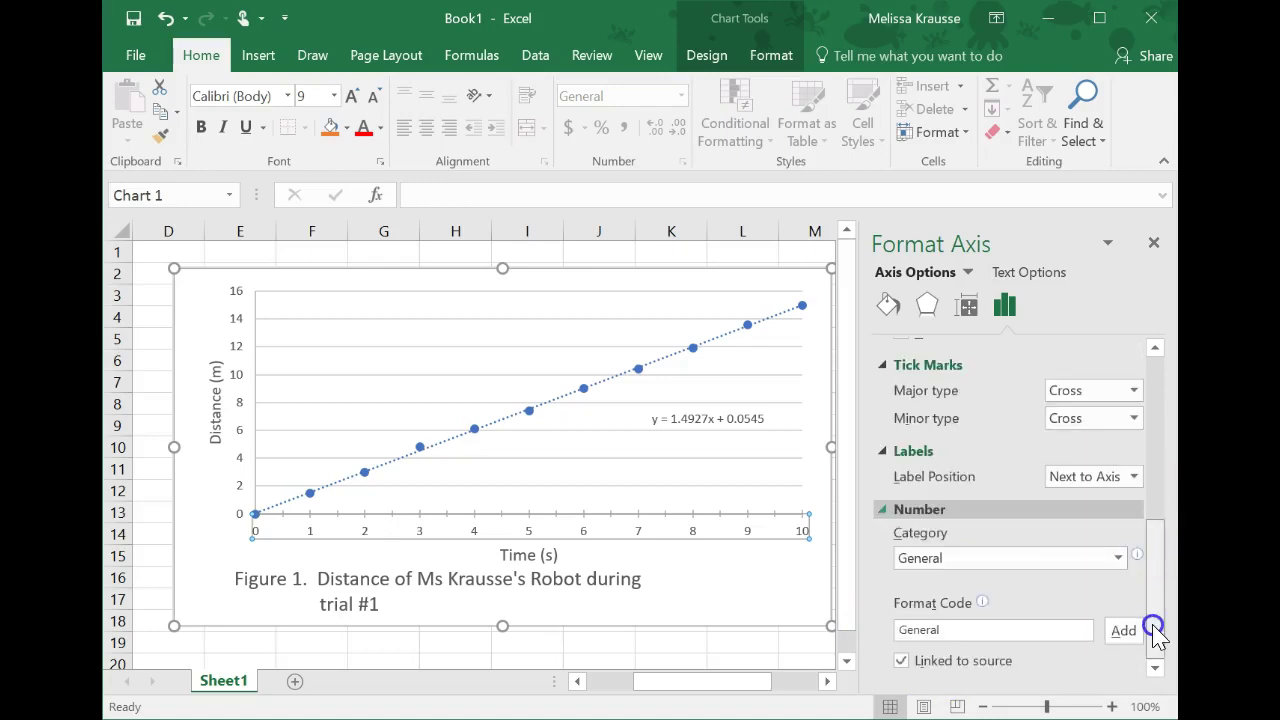
pyautogui.moveTo(1153, 628); pyautogui.dragTo(1160, 400)
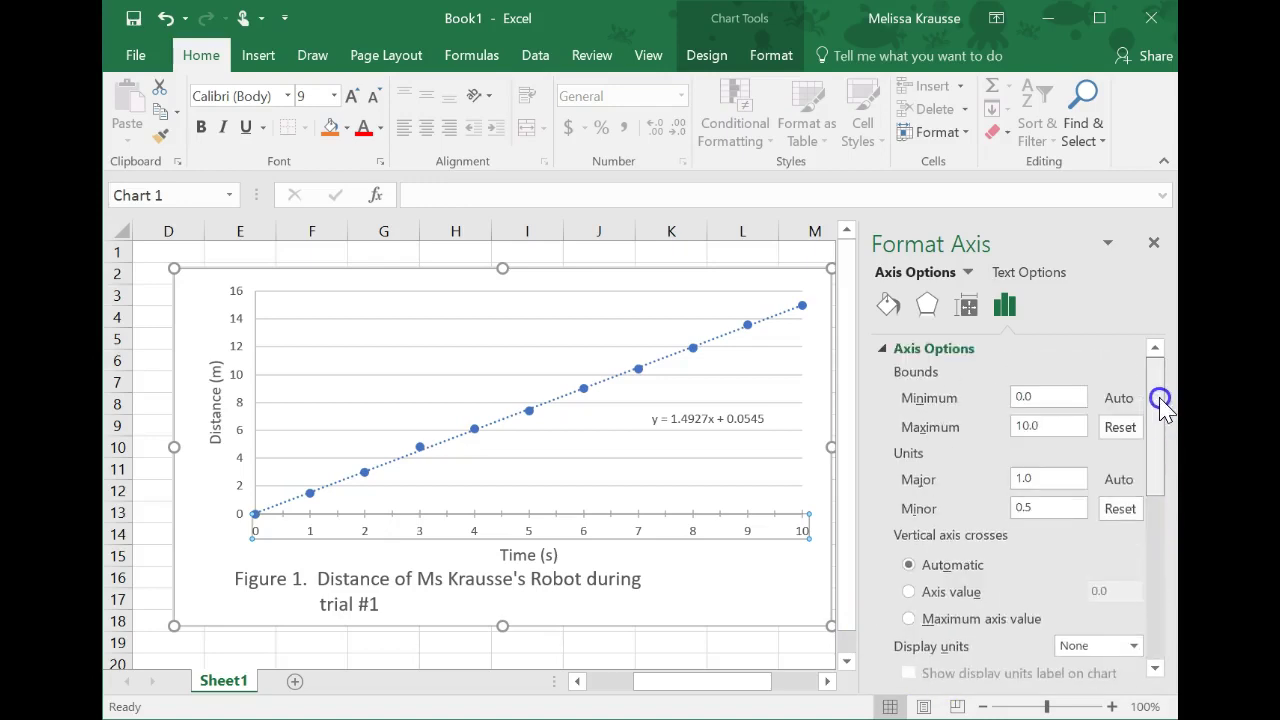
# Step: Add both major and minor gridlines to the horizontal time axis
pyautogui.click(338, 511)
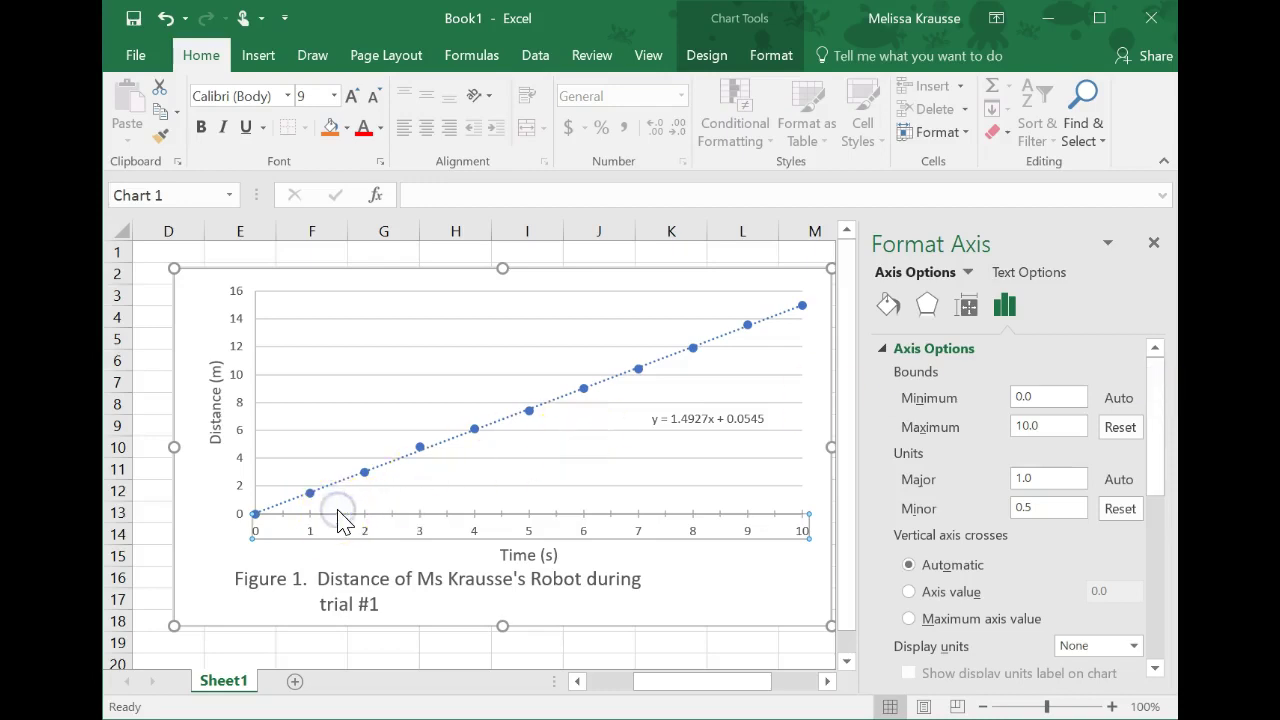
pyautogui.rightClick(338, 519)
pyautogui.click(323, 512)
pyautogui.click(331, 512)
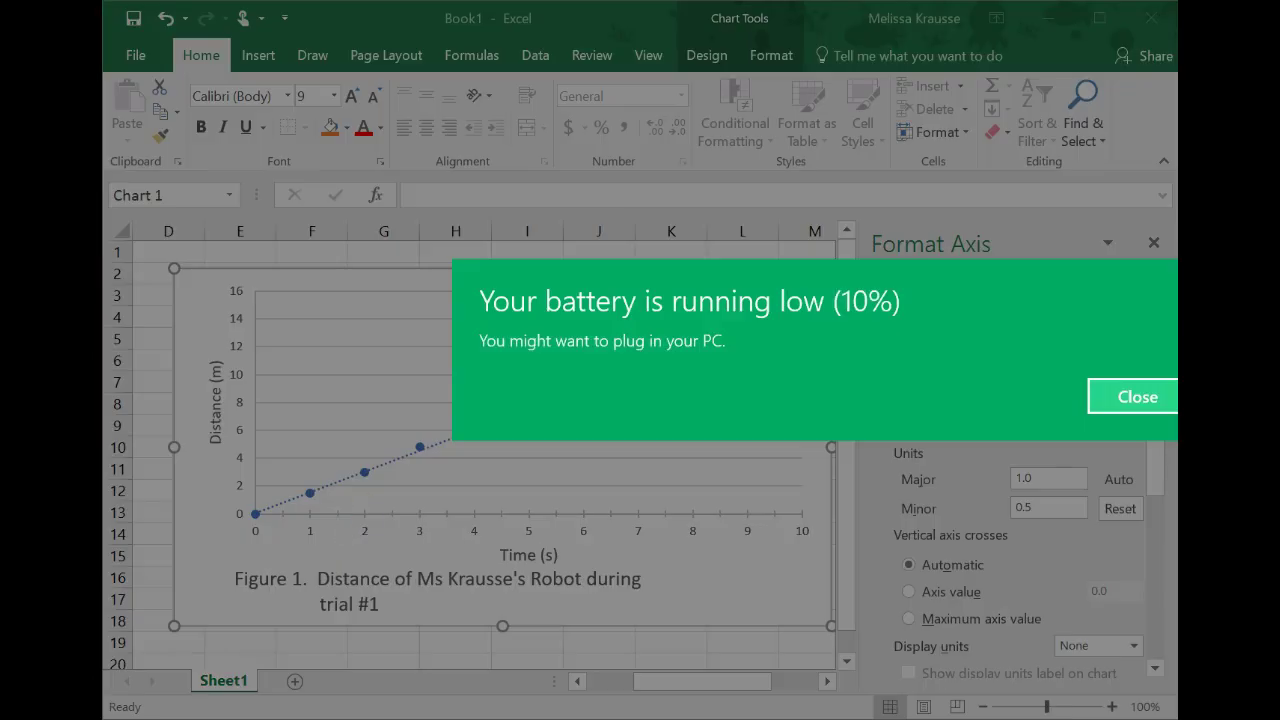
pyautogui.click(1165, 396)
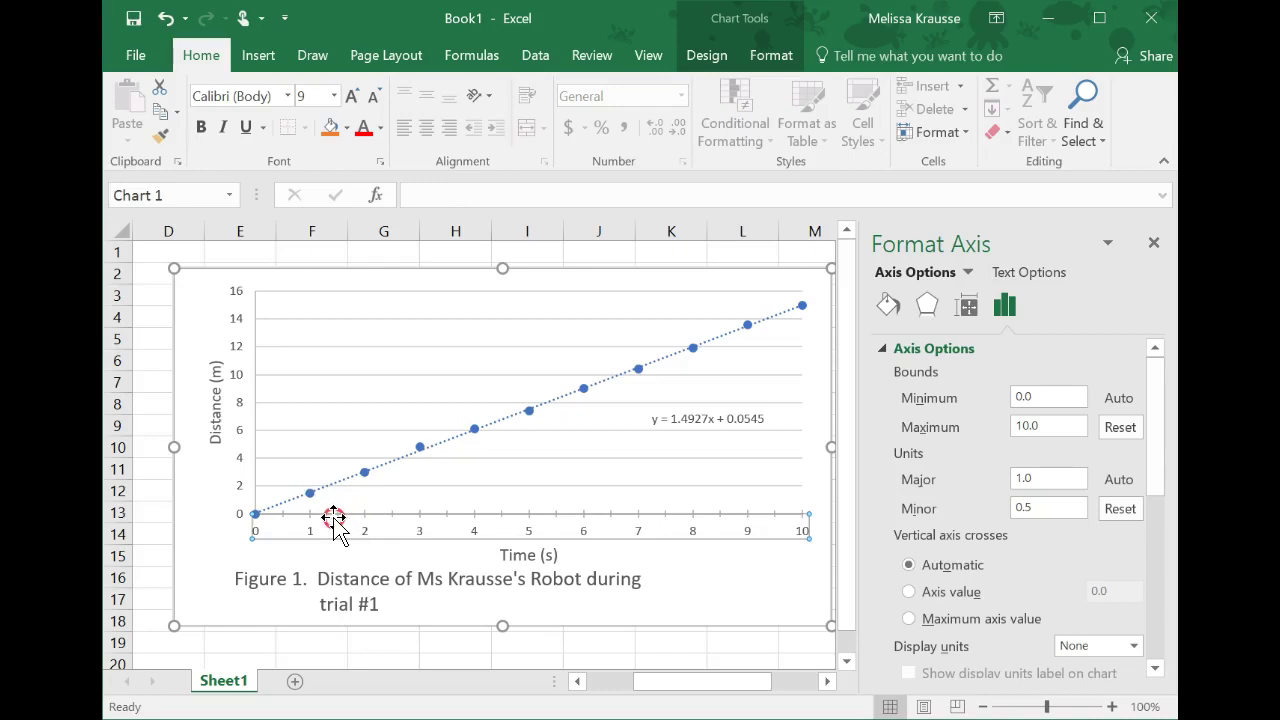
pyautogui.rightClick(333, 517)
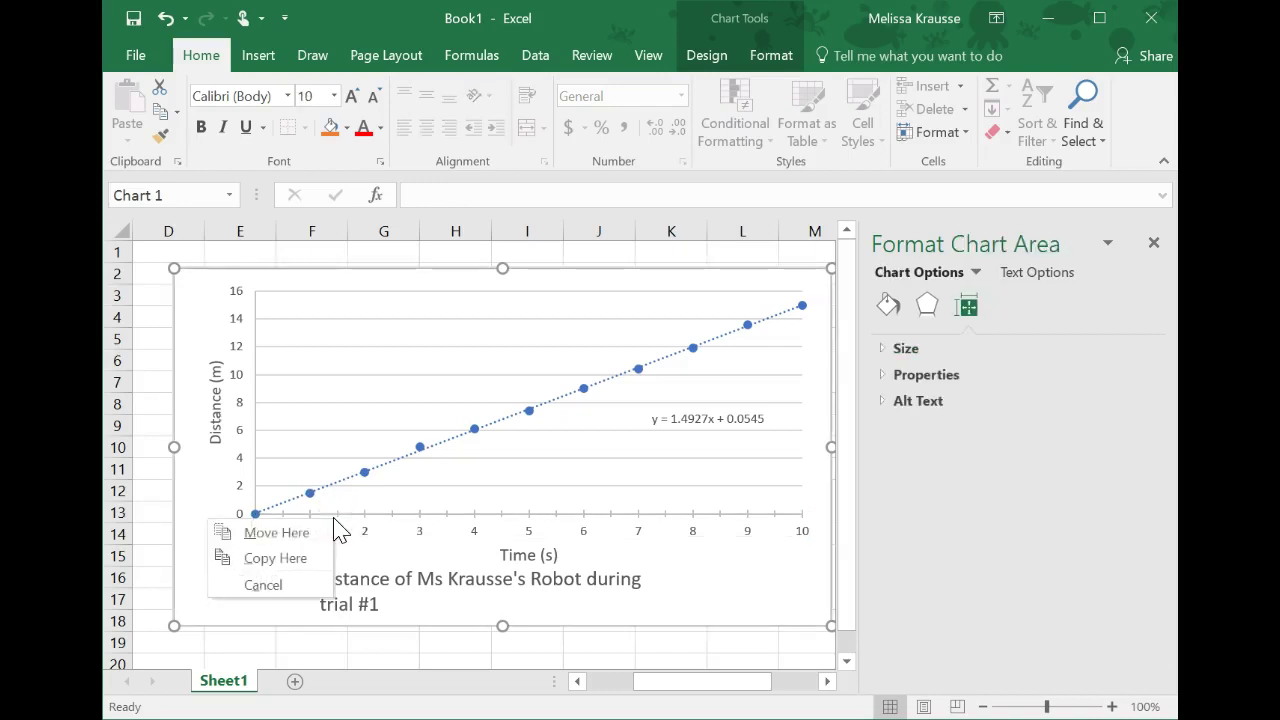
pyautogui.click(337, 518)
pyautogui.rightClick(337, 518)
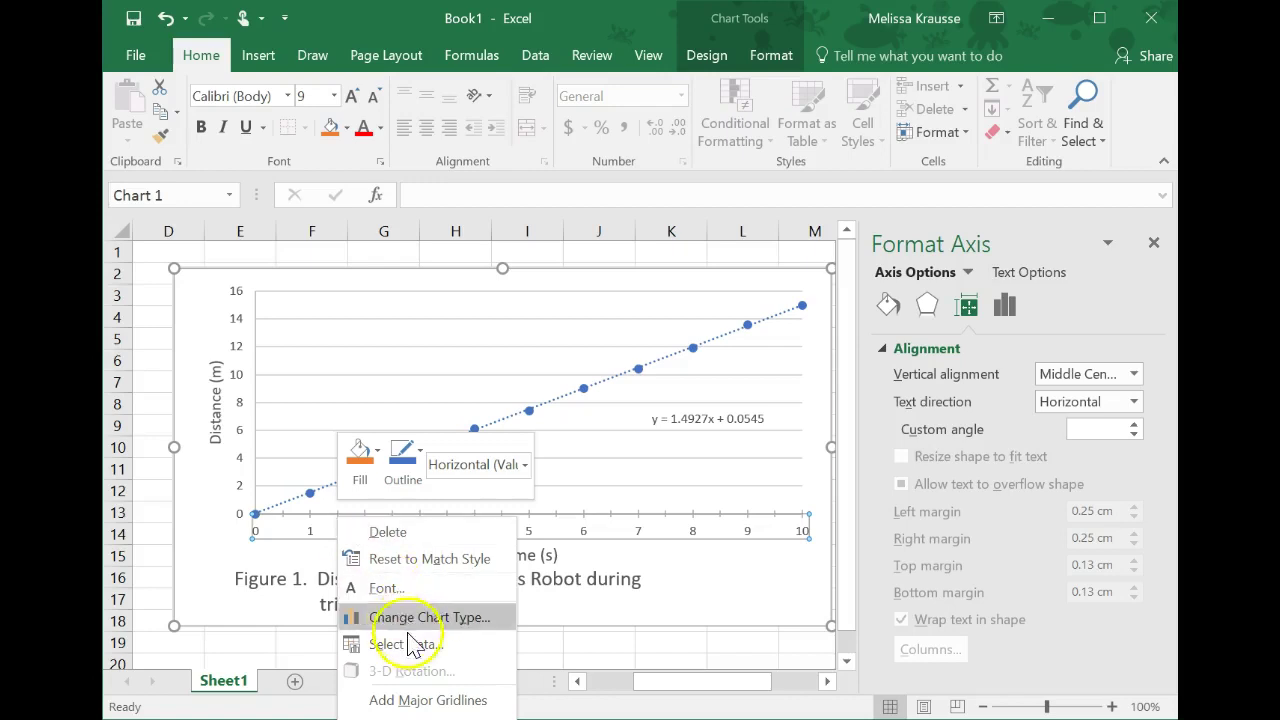
pyautogui.click(432, 700)
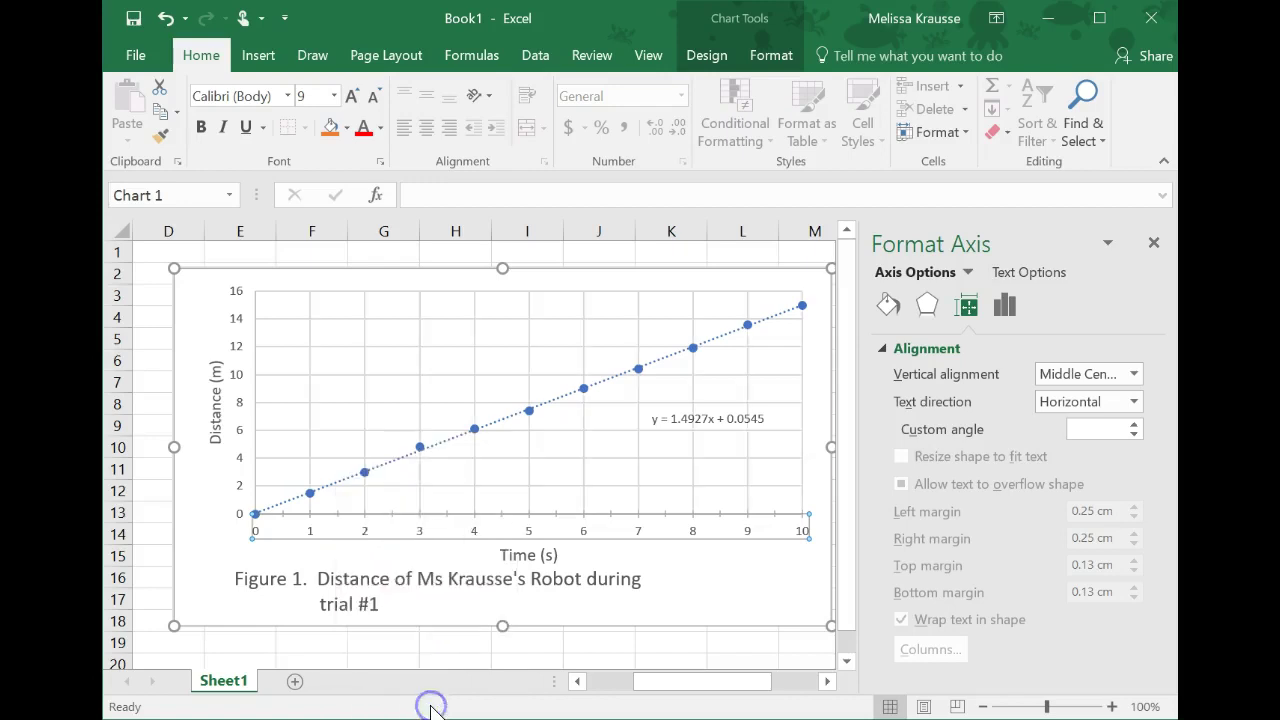
pyautogui.rightClick(396, 518)
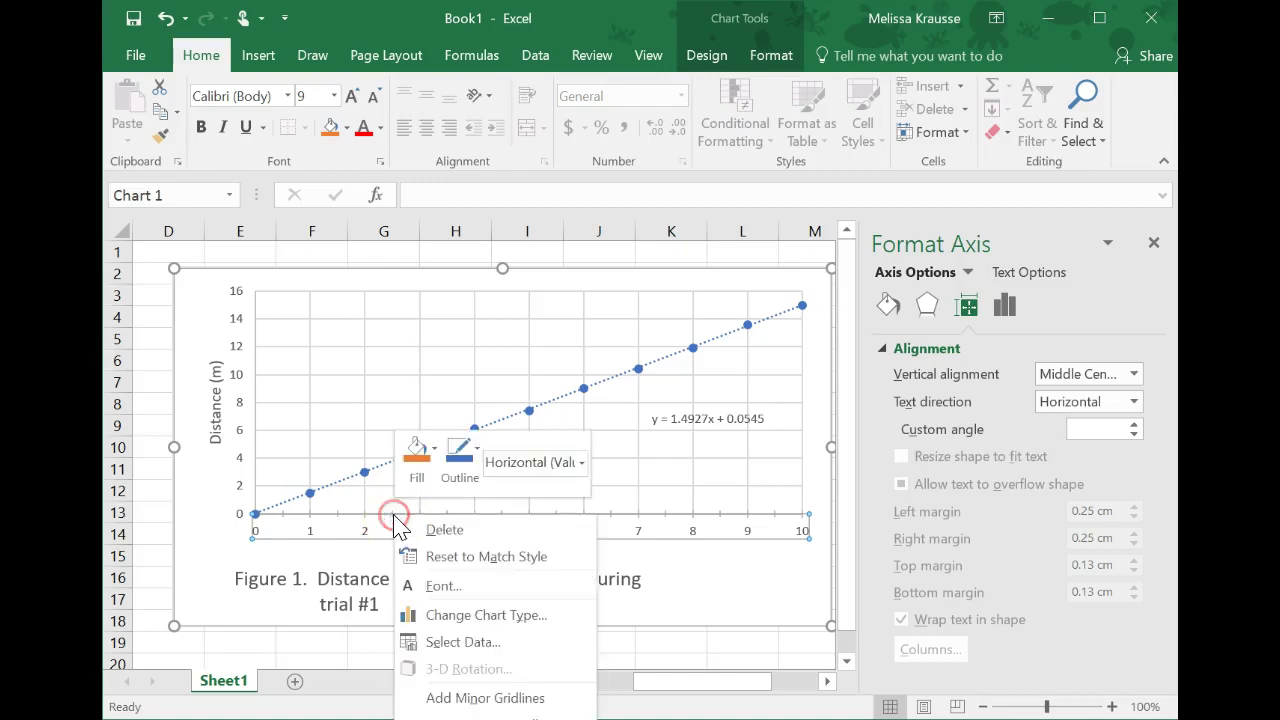
pyautogui.click(480, 698)
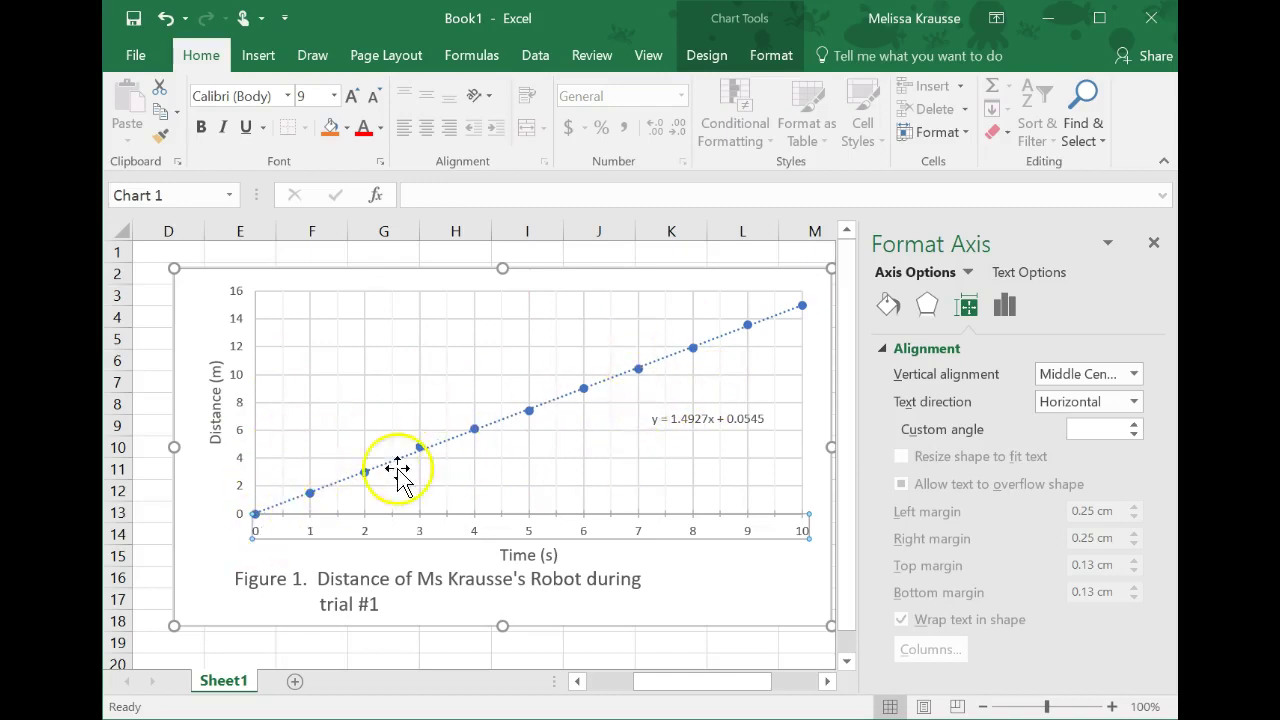
# Step: Set the vertical axis's major unit to 1 and its minor unit to 0.5
pyautogui.click(240, 381)
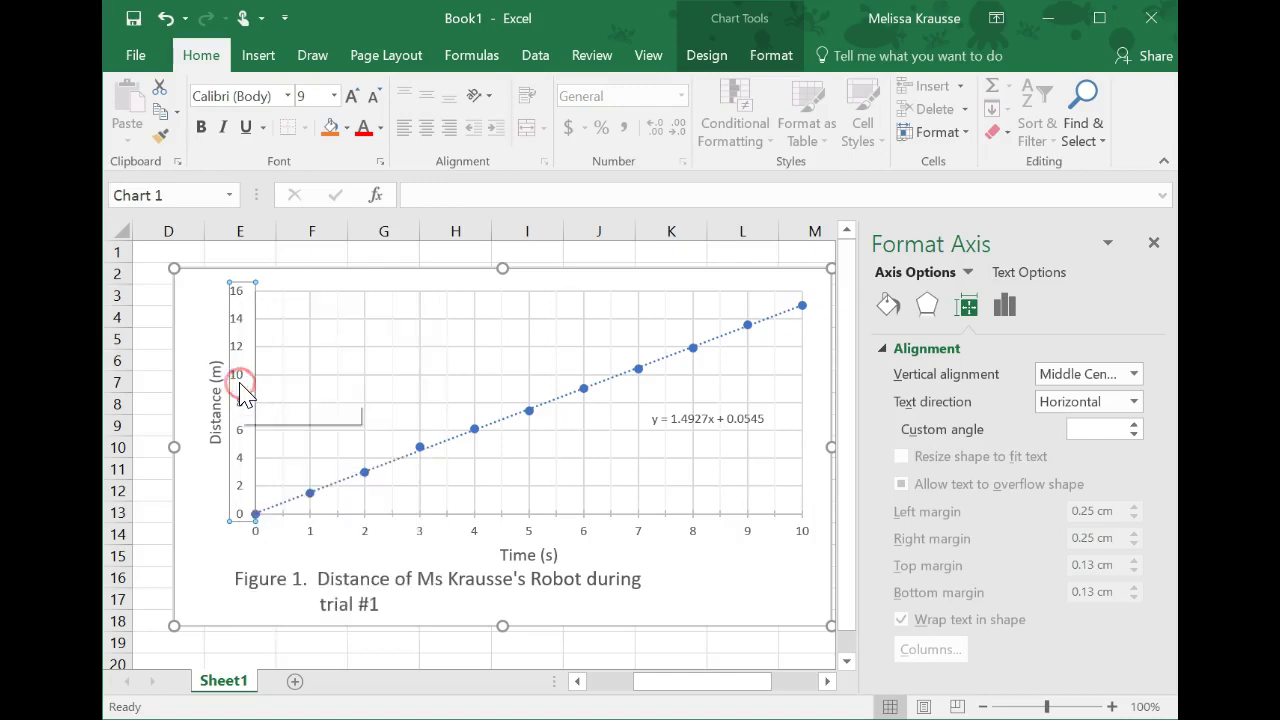
pyautogui.rightClick(240, 381)
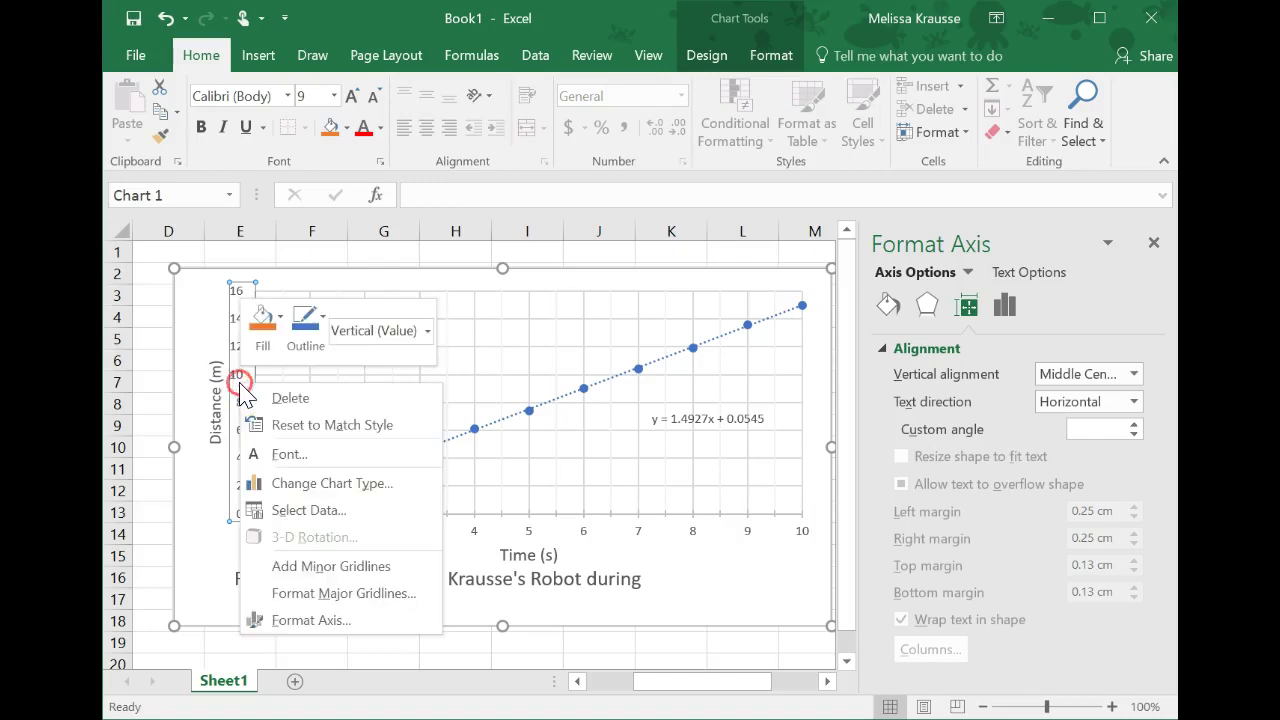
pyautogui.click(335, 624)
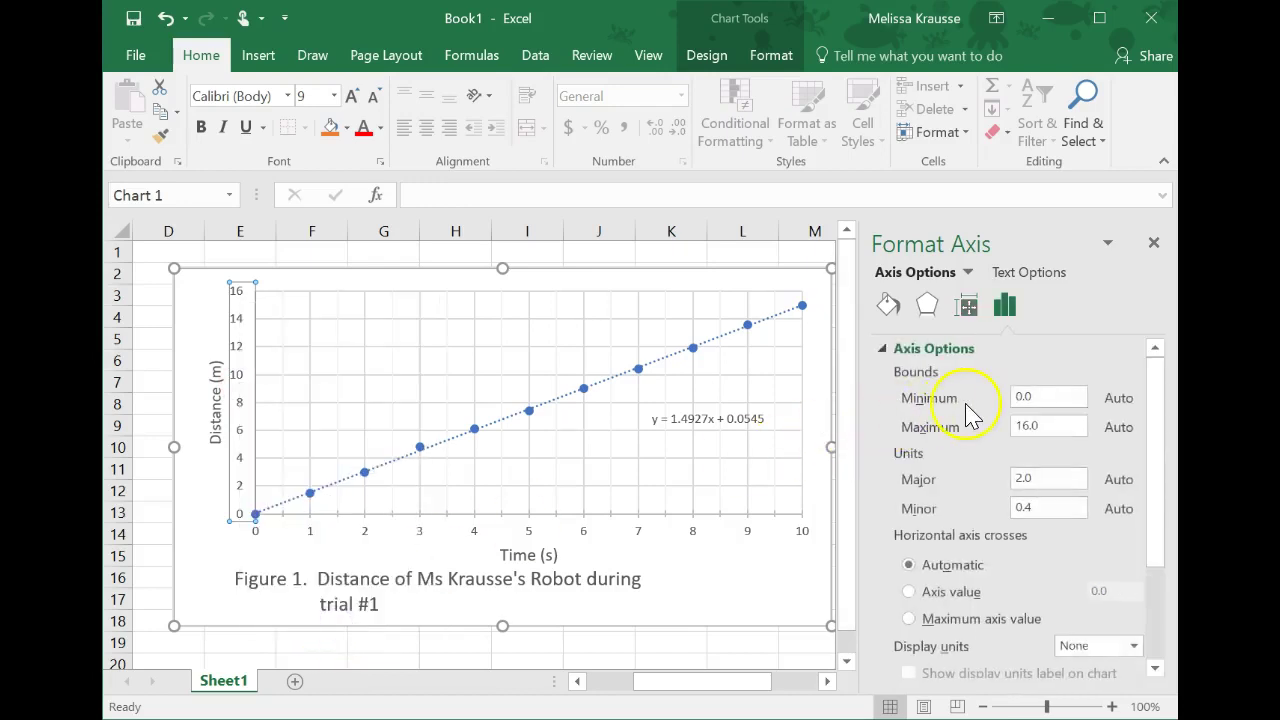
pyautogui.moveTo(1060, 426); pyautogui.dragTo(980, 428)
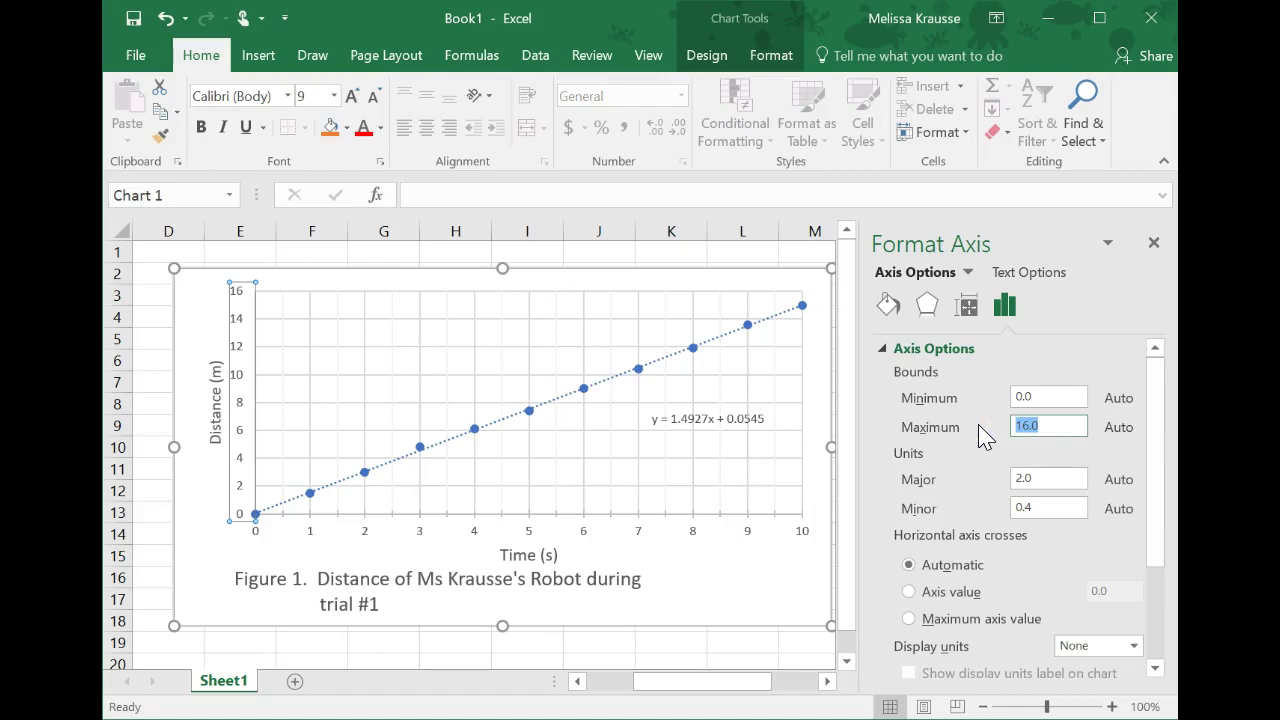
pyautogui.moveTo(1045, 479); pyautogui.dragTo(980, 490)
pyautogui.press('Return')
pyautogui.click(1034, 505)
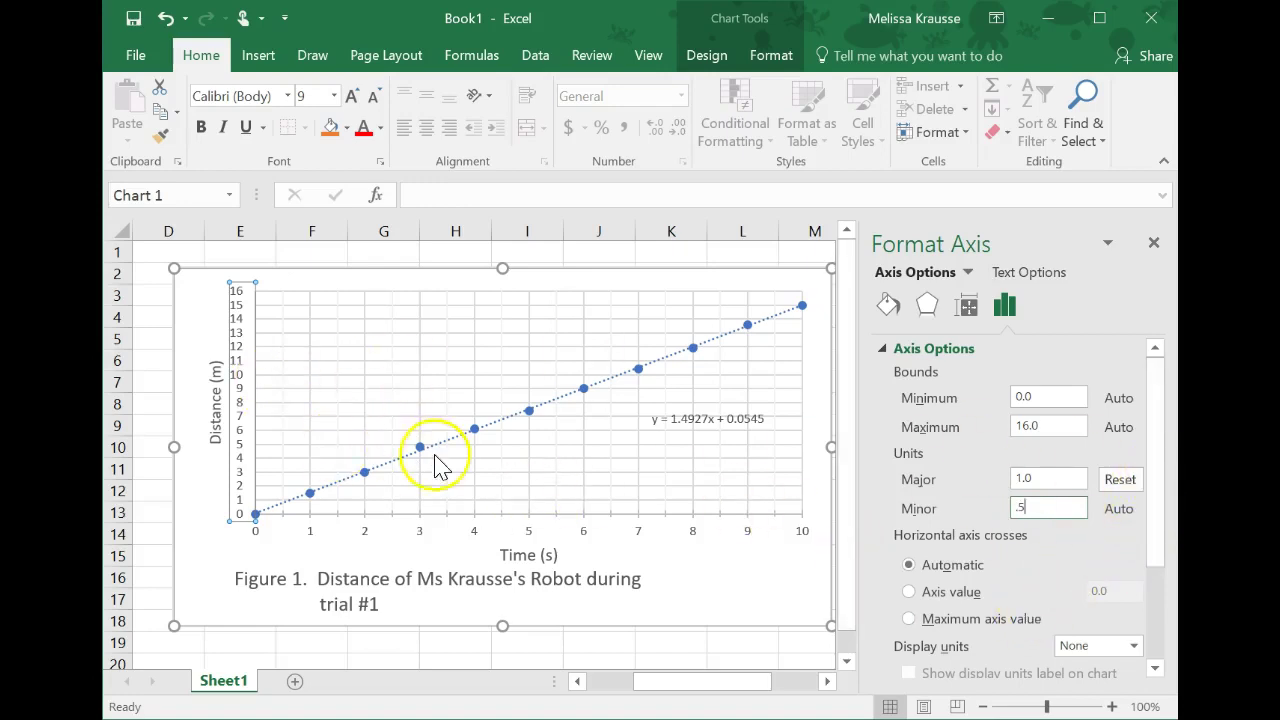
pyautogui.click(198, 481)
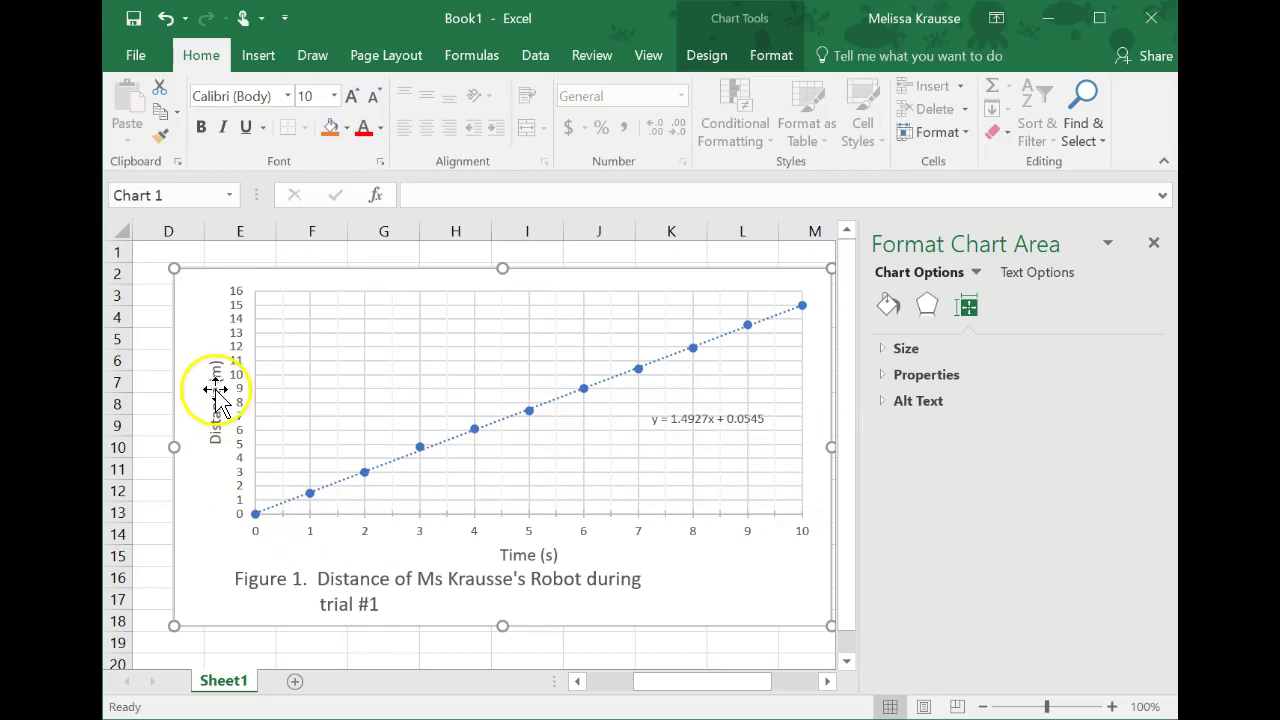
pyautogui.click(243, 340)
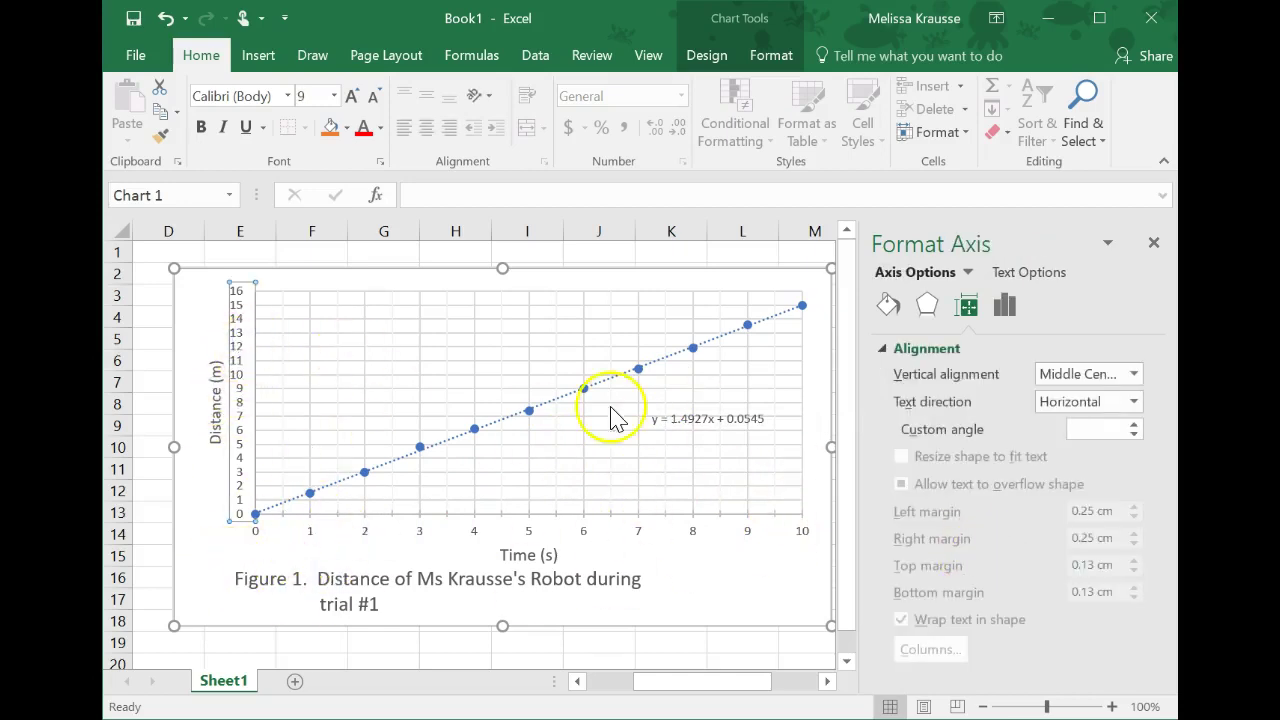
pyautogui.click(716, 555)
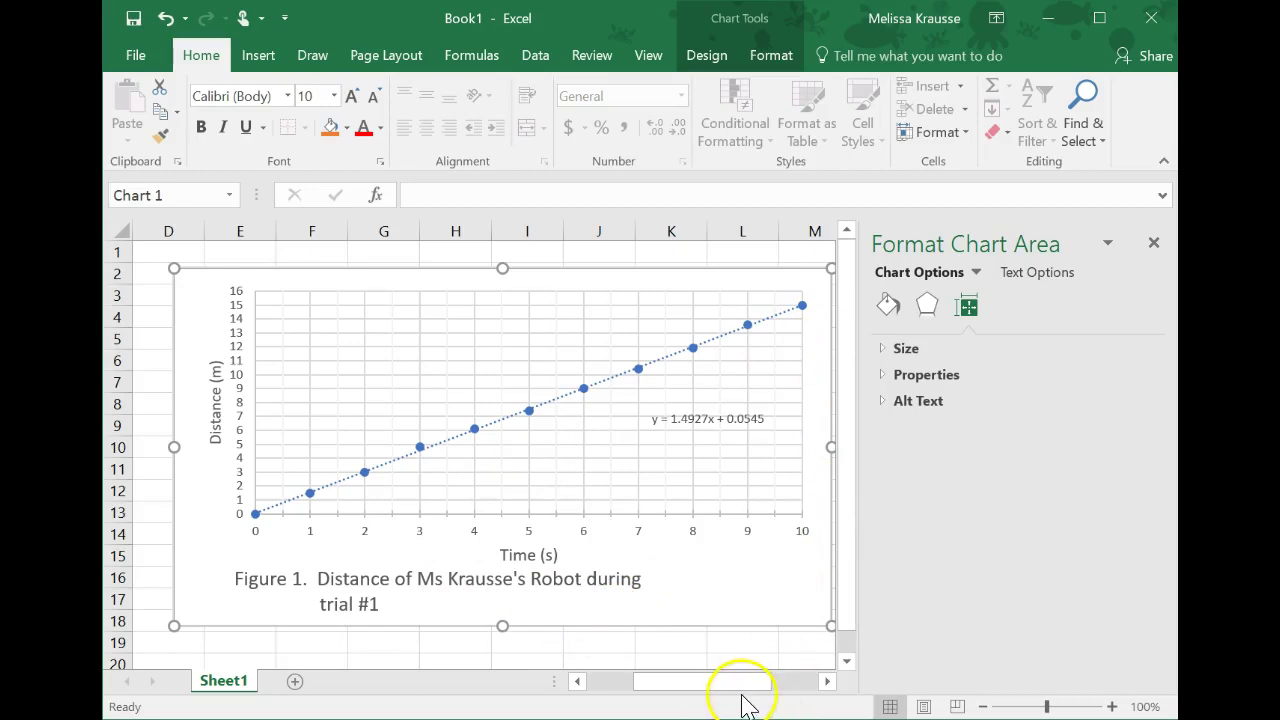
# Step: Return to the data table, close the formatting pane and set the distance in cell A8 to 8.9
pyautogui.moveTo(630, 675); pyautogui.dragTo(497, 657)
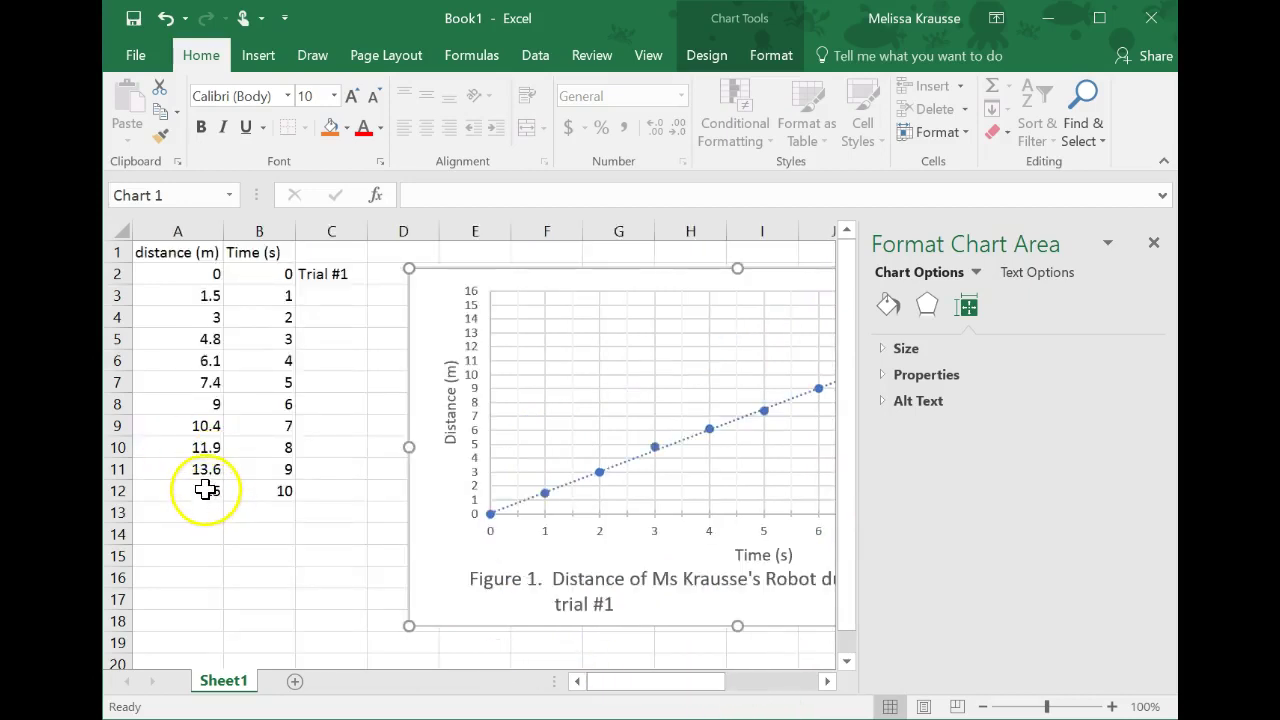
pyautogui.click(1154, 243)
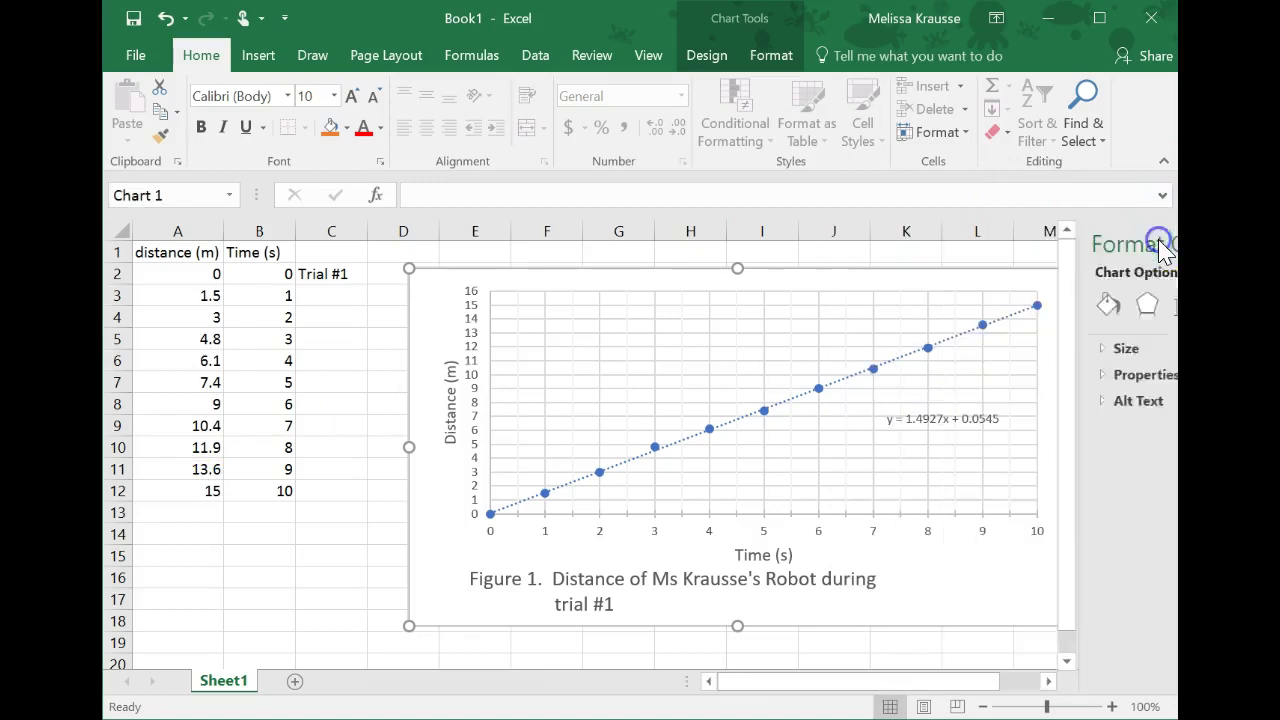
pyautogui.click(207, 402)
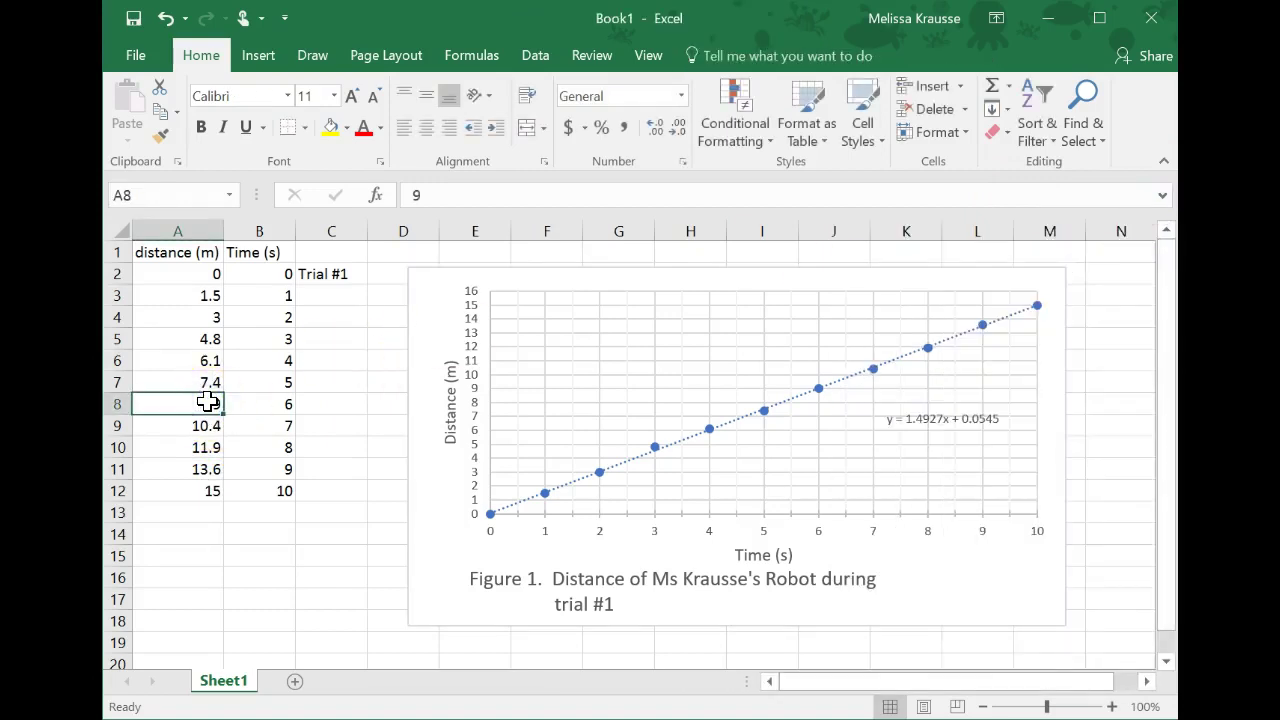
pyautogui.write('8')
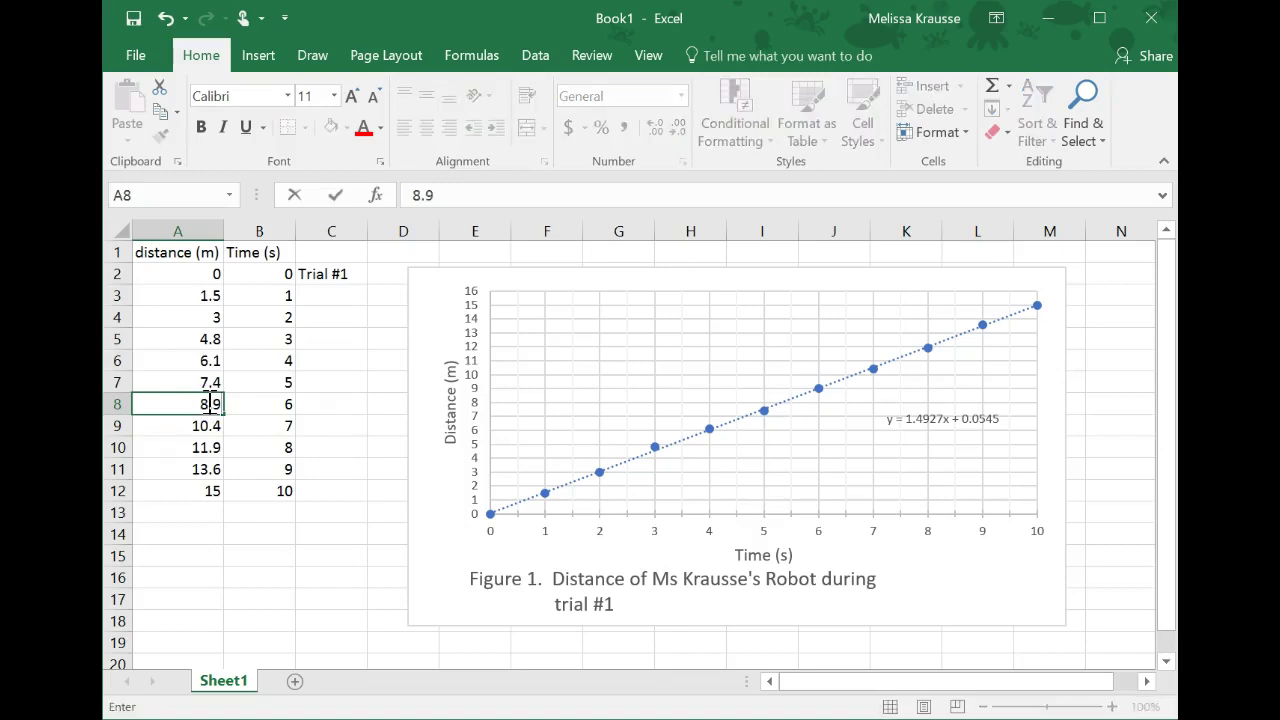
pyautogui.write('.9')
pyautogui.press('Return')
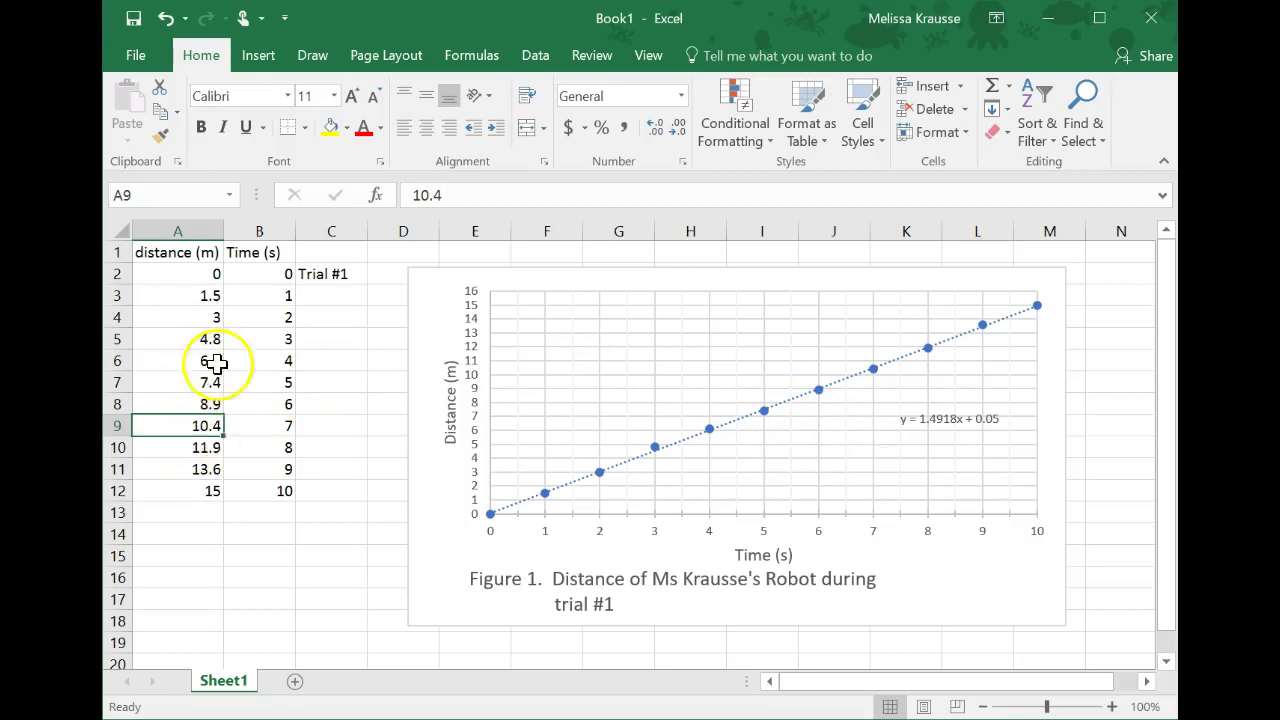
# Step: Try a distance of 15 in cell A10 and undo the change
pyautogui.click(192, 447)
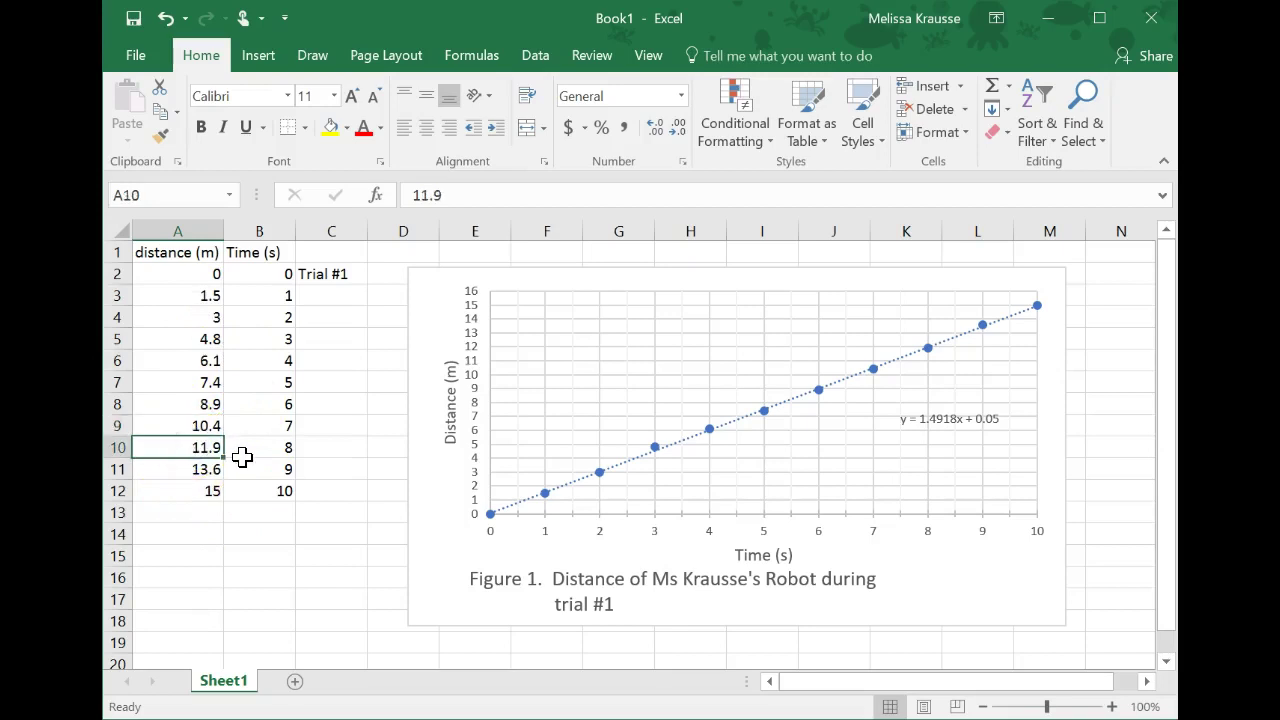
pyautogui.write('15')
pyautogui.press('Return')
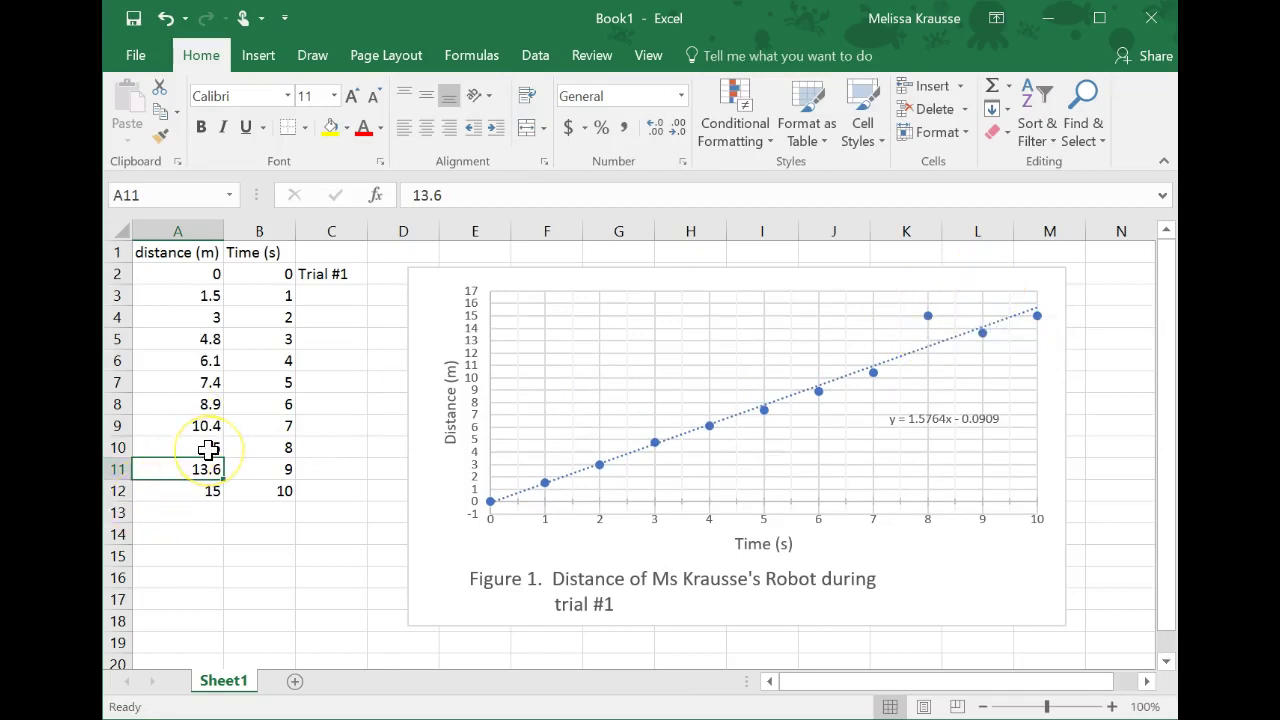
pyautogui.hotkey('ctrl', 'z')
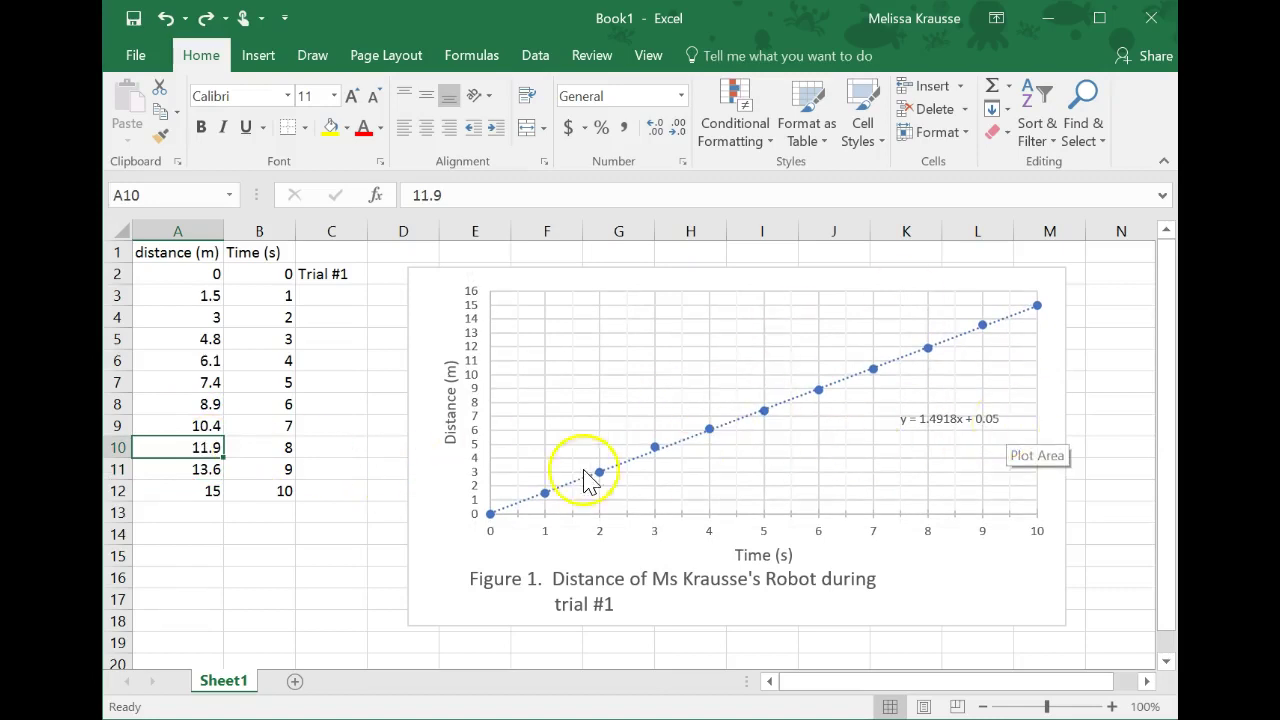
# Step: Move the trendline equation label slightly upward, closer to the trendline
pyautogui.click(944, 419)
pyautogui.moveTo(956, 396); pyautogui.dragTo(960, 372)
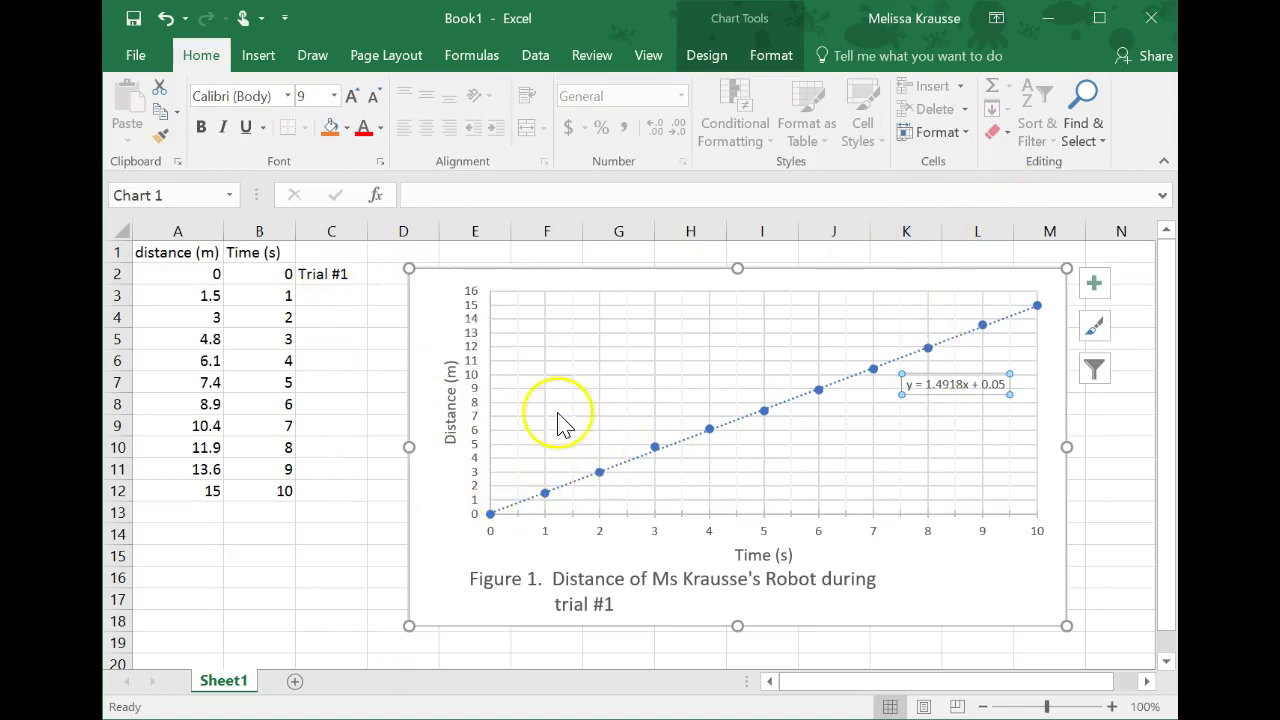
# Step: Move the "Trial #1" label up to cell C1 and shift the chart right to clear column D
pyautogui.click(326, 272)
pyautogui.moveTo(330, 260); pyautogui.dragTo(306, 249)
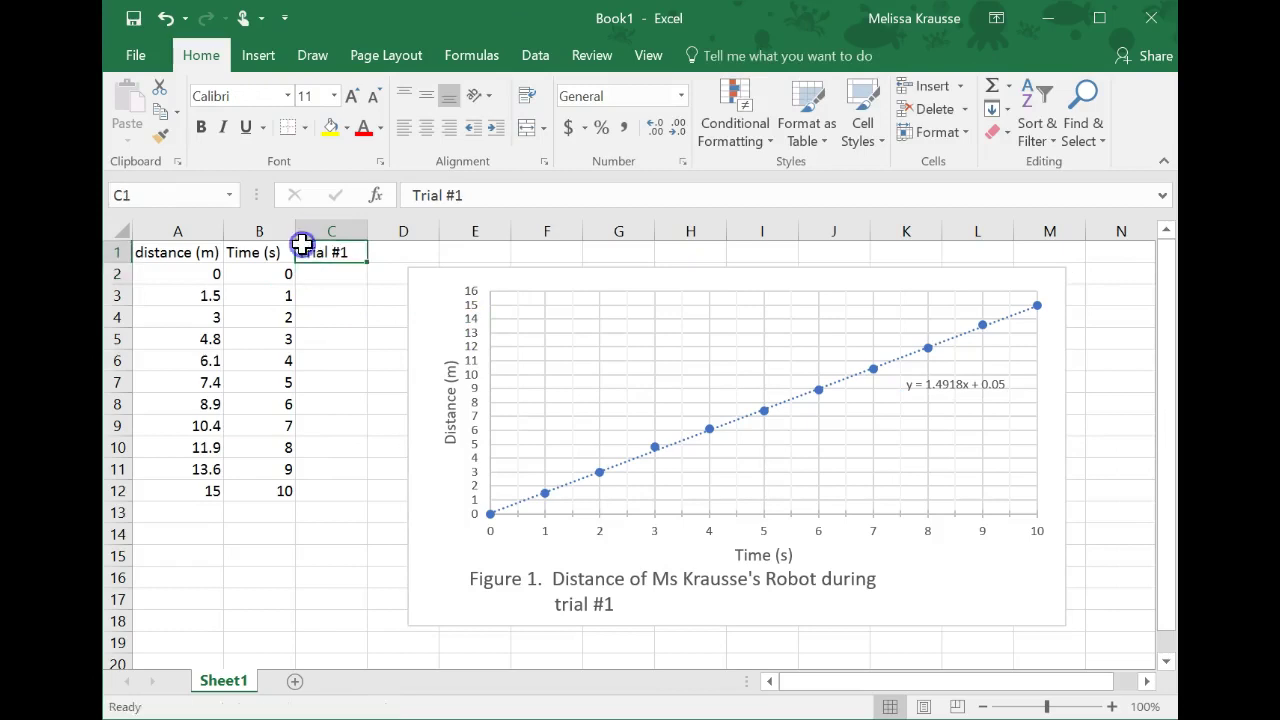
pyautogui.click(389, 257)
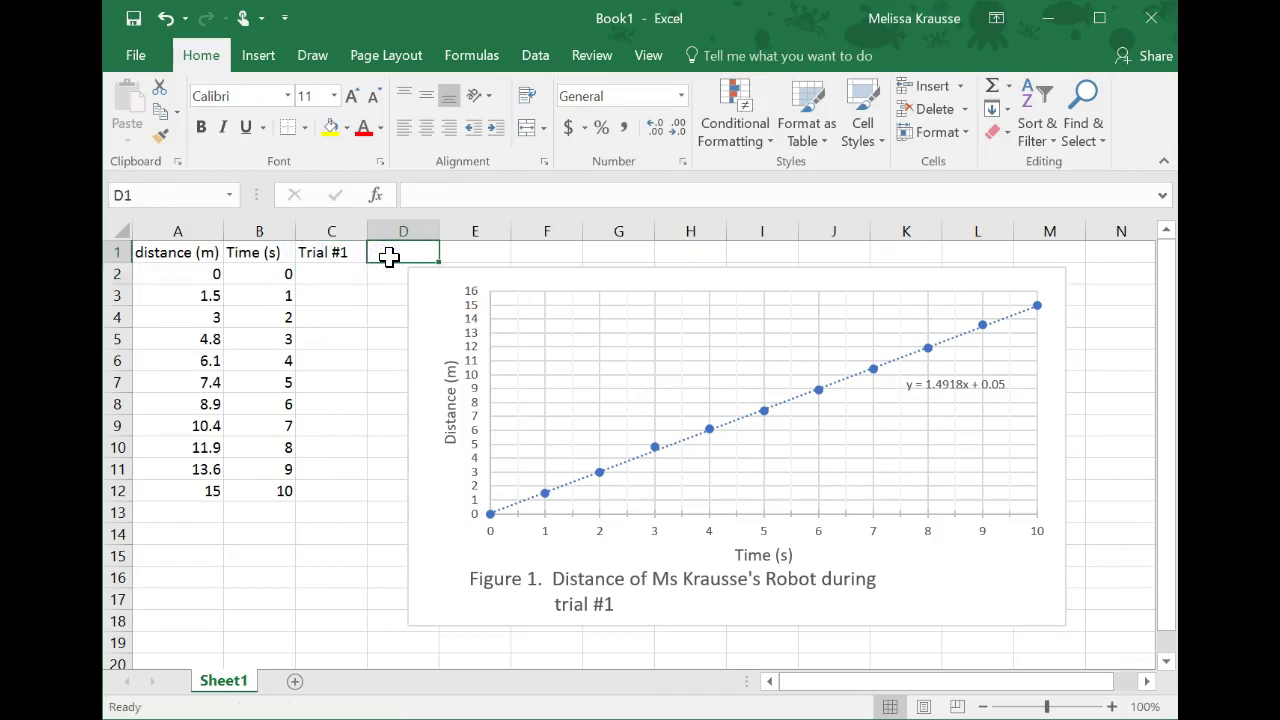
pyautogui.moveTo(434, 297); pyautogui.dragTo(511, 286)
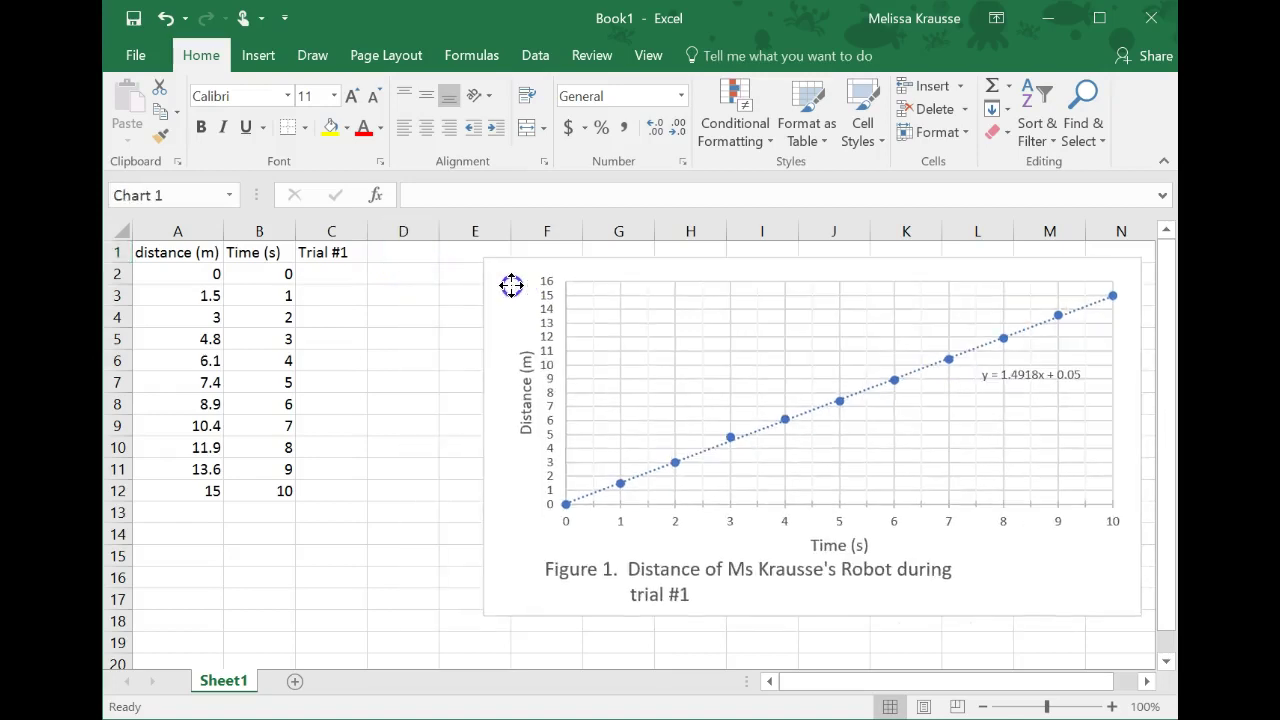
# Step: Enter the heading "distance #2" in cell D1
pyautogui.click(402, 254)
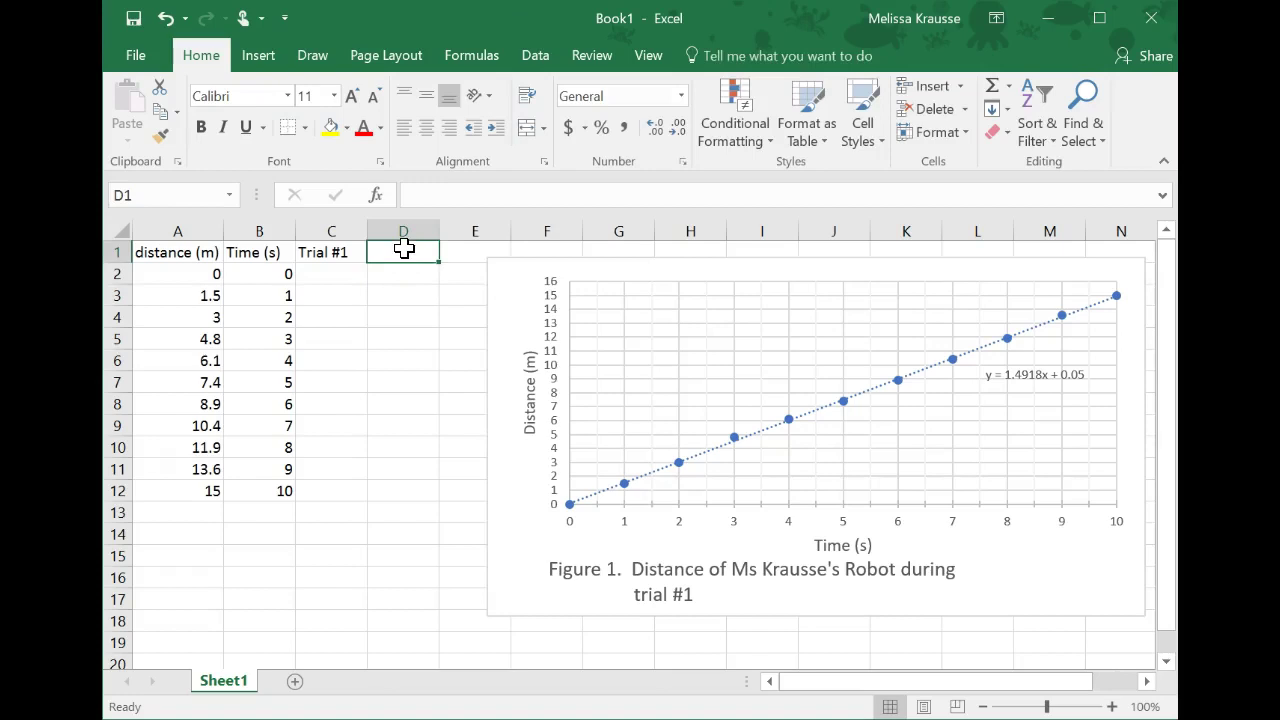
pyautogui.press('Down')
pyautogui.press('Left')
pyautogui.press('Left')
pyautogui.press('Right')
pyautogui.press('Right')
pyautogui.press('Up')
pyautogui.write('di')
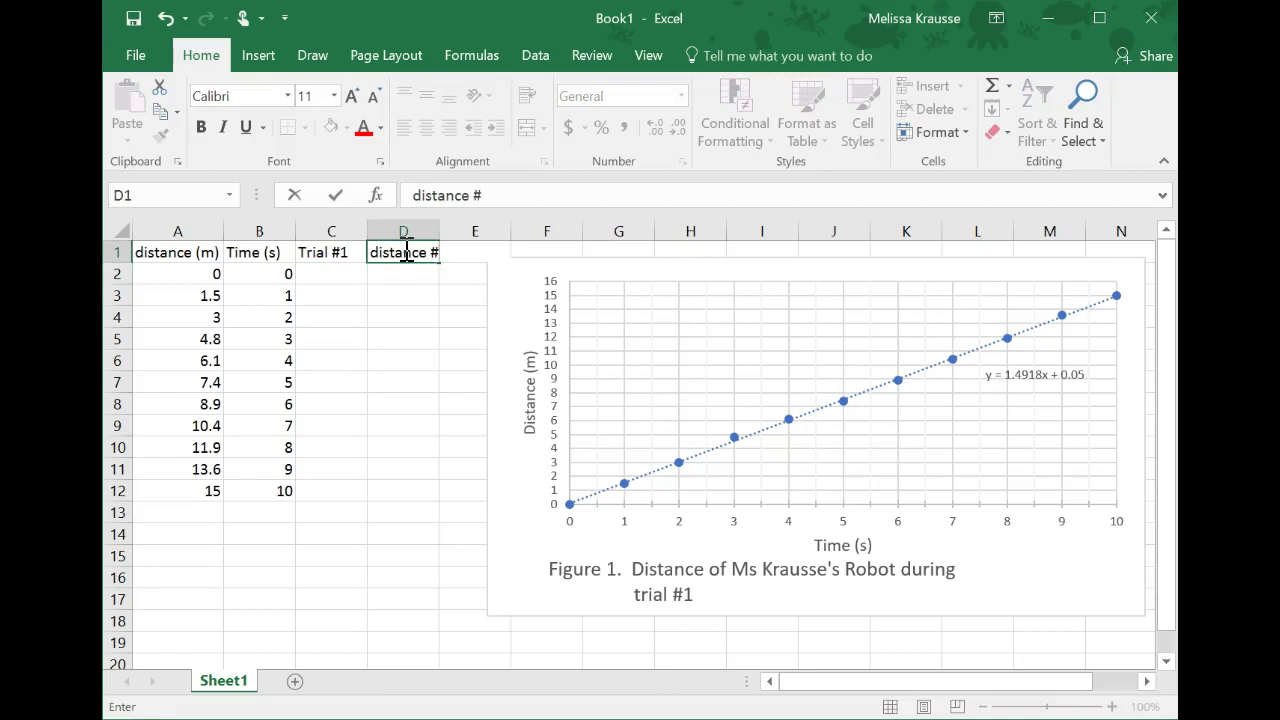
pyautogui.press('Return')
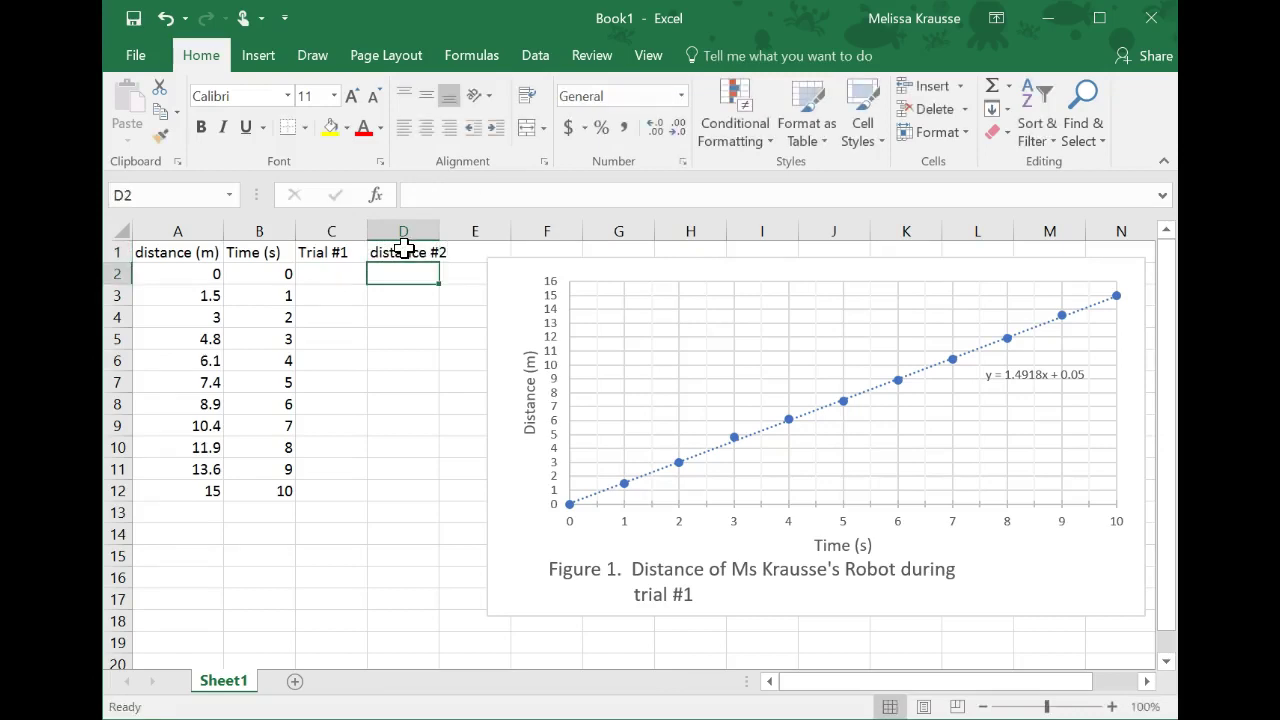
# Step: Fill cells D2 to D12 with the distances 0 to 20 in increments of 2
pyautogui.write('0')
pyautogui.press('Return')
pyautogui.write('2')
pyautogui.press('Return')
pyautogui.write('4')
pyautogui.press('Return')
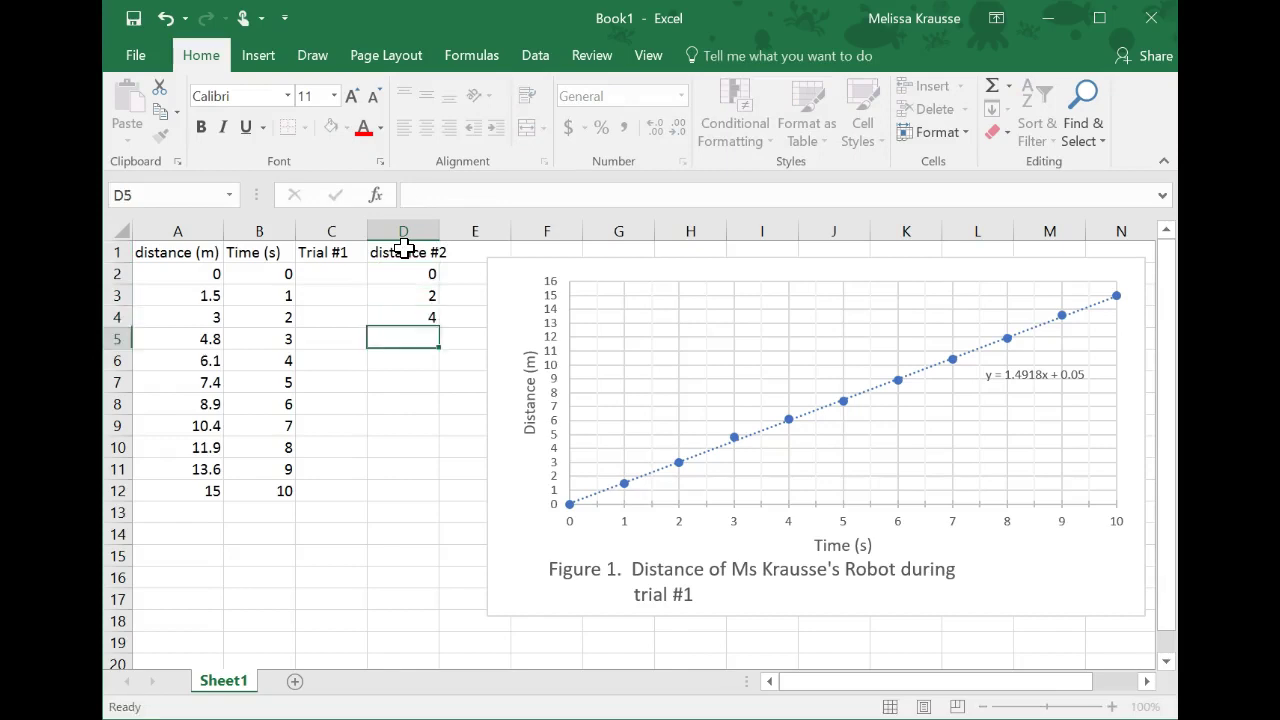
pyautogui.write('6')
pyautogui.press('Return')
pyautogui.write('8')
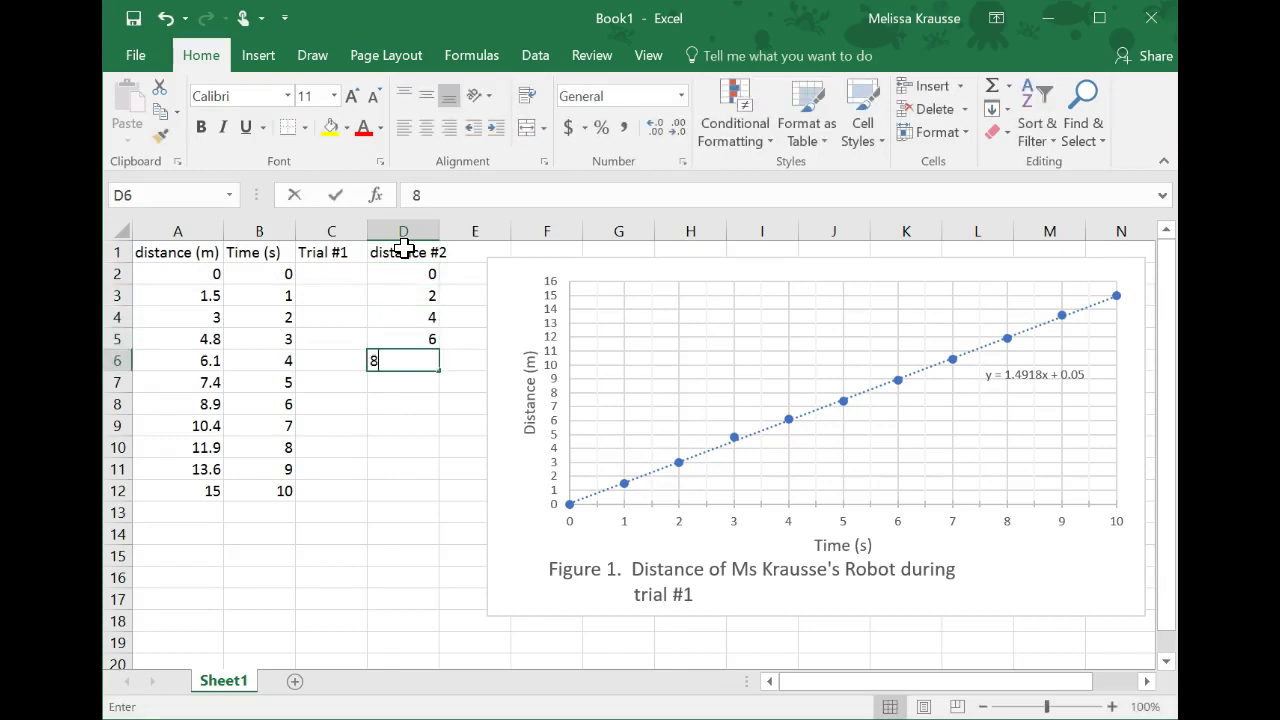
pyautogui.press('Return')
pyautogui.write('10')
pyautogui.press('Return')
pyautogui.write('12')
pyautogui.press('Return')
pyautogui.write('14')
pyautogui.press('Return')
pyautogui.write('1')
pyautogui.press('Return')
pyautogui.press('Up')
pyautogui.write('16')
pyautogui.press('Return')
pyautogui.write('18')
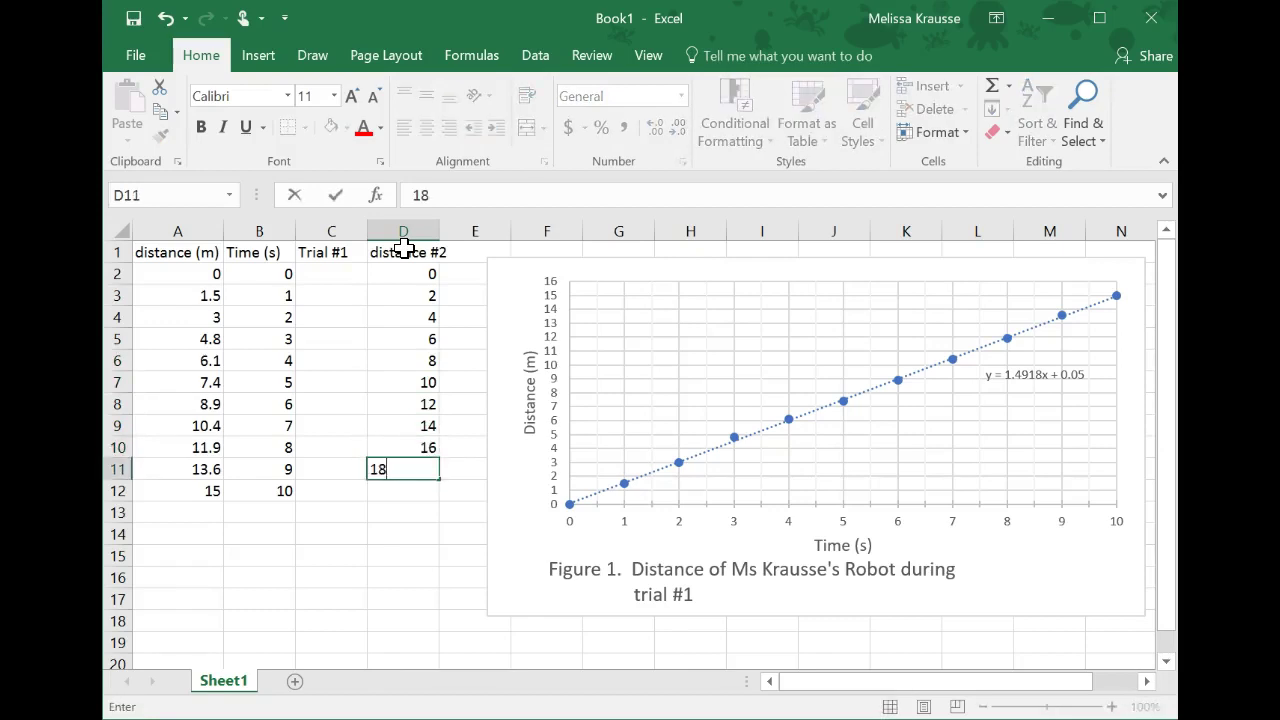
pyautogui.press('Return')
pyautogui.write('20')
pyautogui.press('Tab')
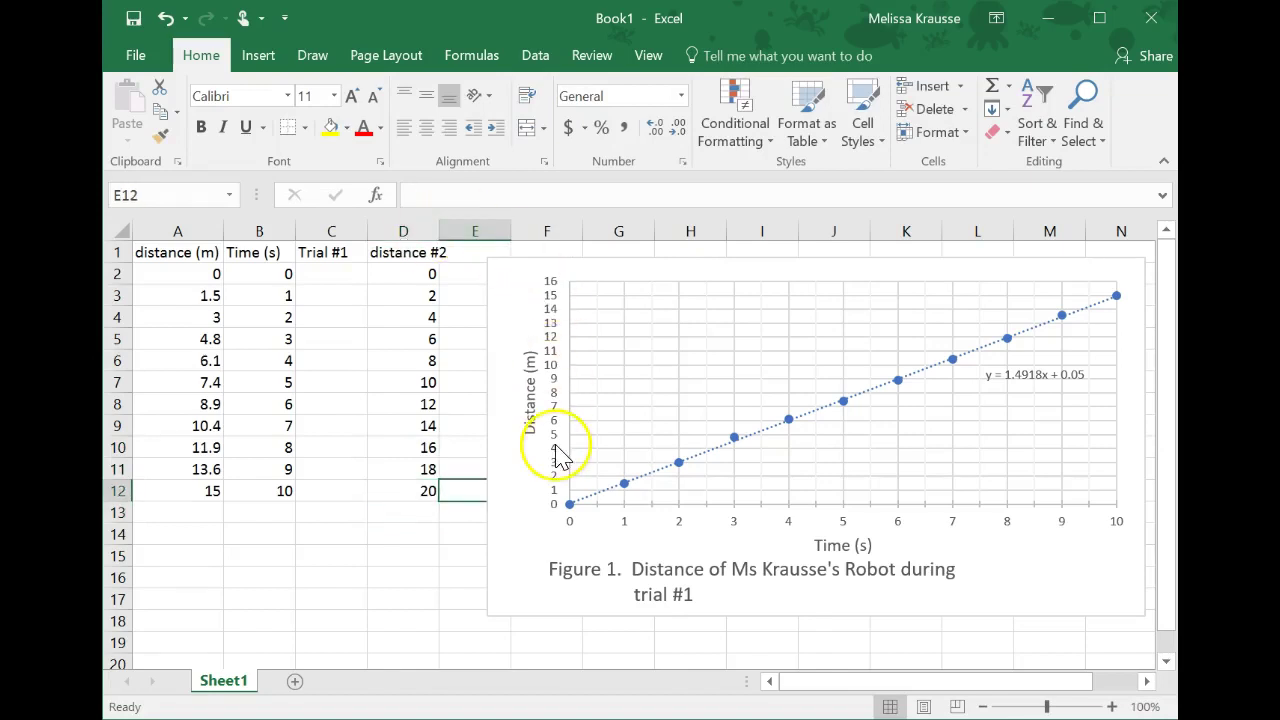
# Step: Start adding a second data series to the chart and take its name from cell D1
pyautogui.click(641, 399)
pyautogui.rightClick(641, 399)
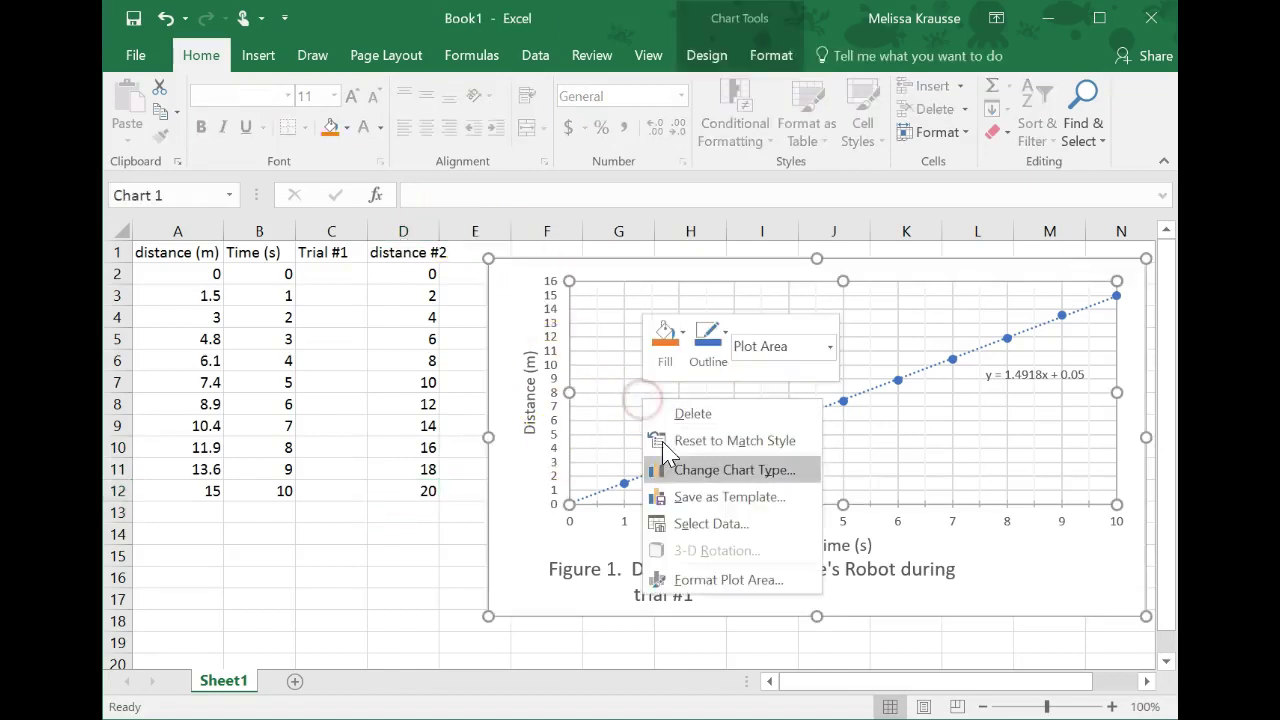
pyautogui.click(690, 524)
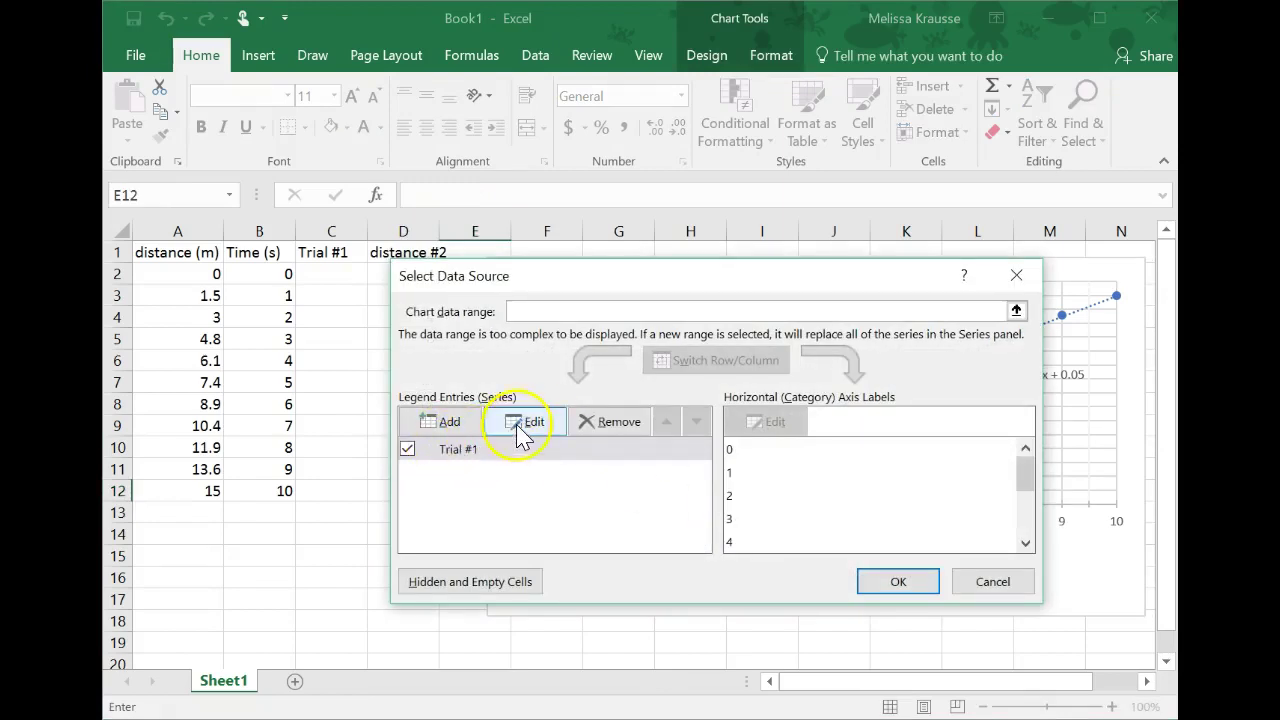
pyautogui.click(457, 425)
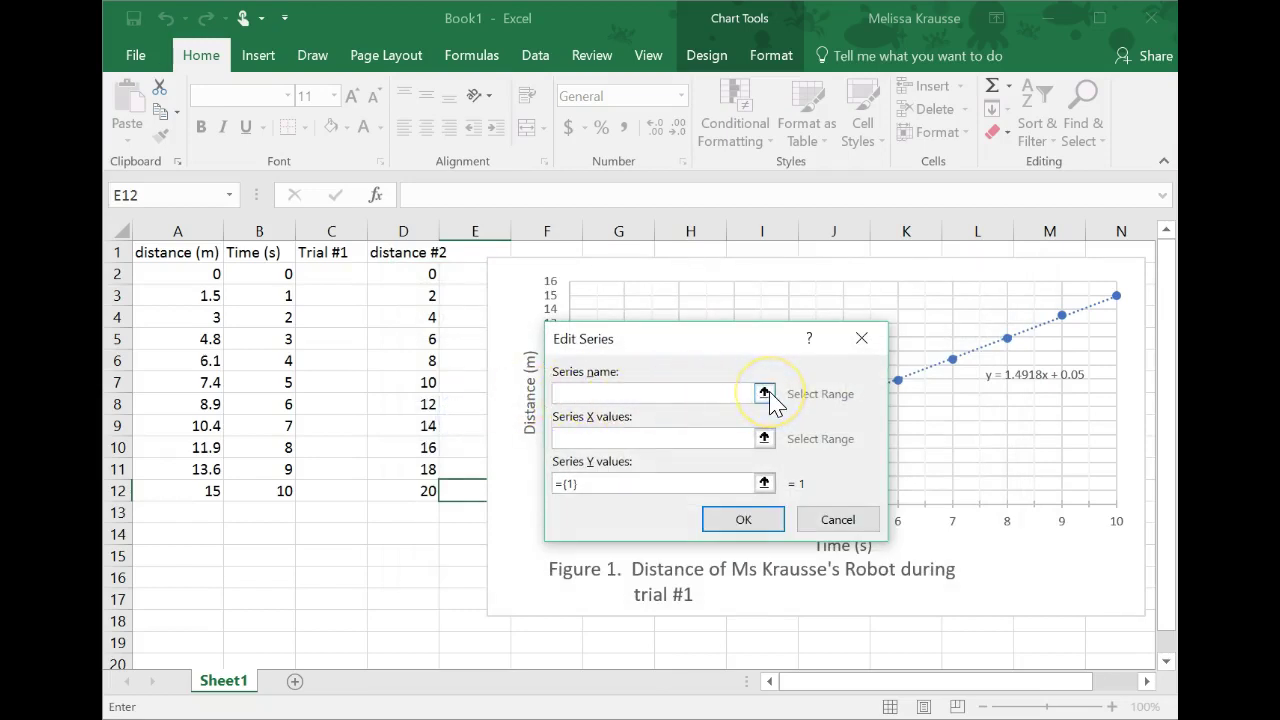
pyautogui.click(767, 393)
pyautogui.click(408, 253)
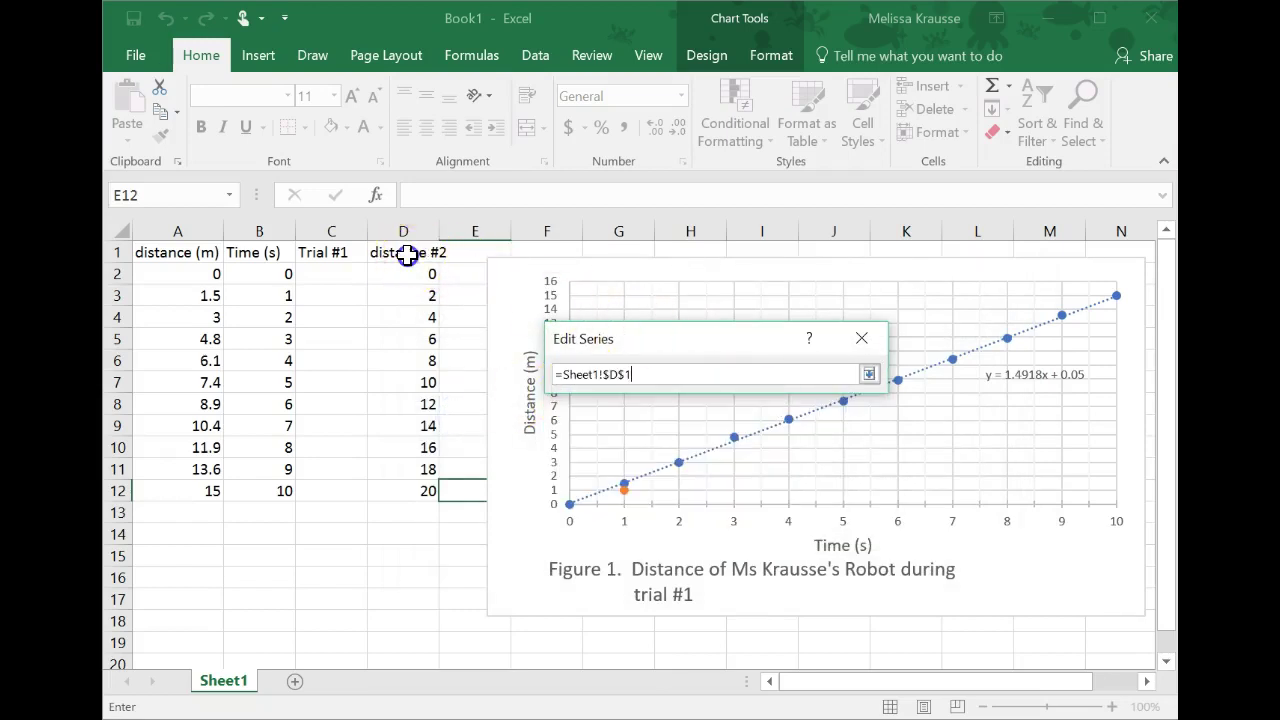
pyautogui.click(869, 374)
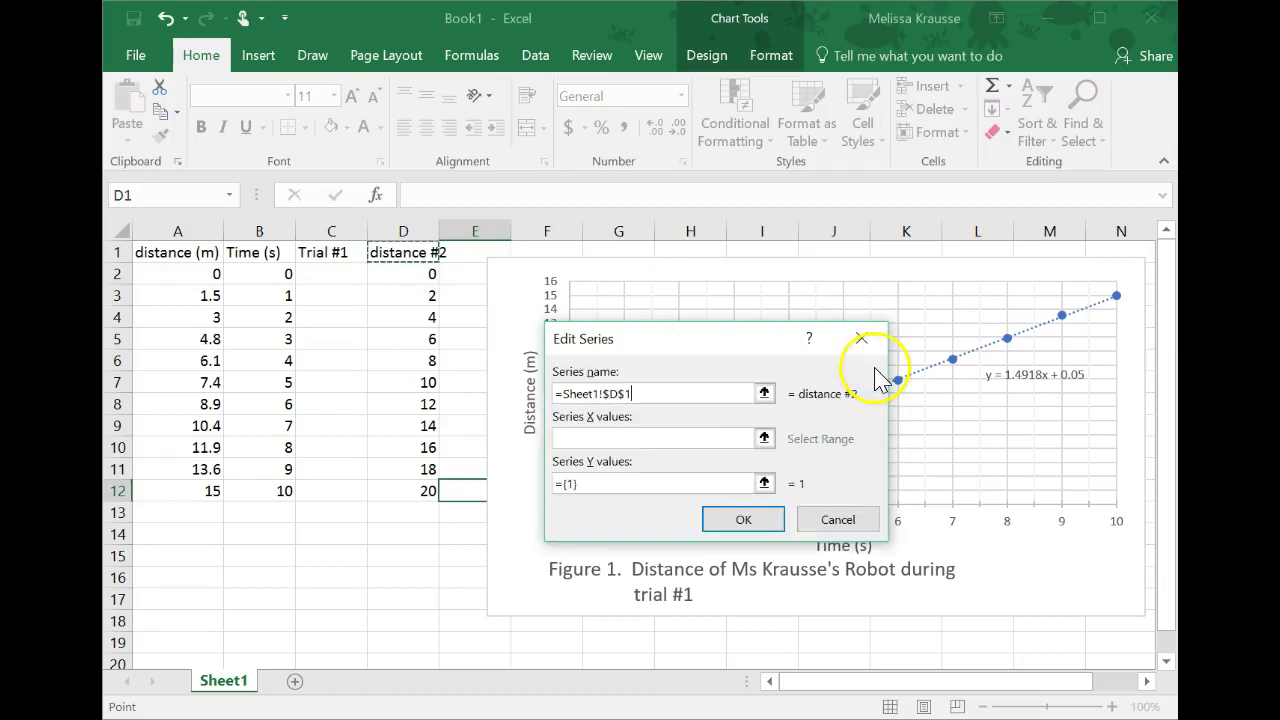
# Step: Use B2:B12 as the new series' X values and D2:D12 as its Y values, and apply the chart data changes
pyautogui.click(765, 440)
pyautogui.moveTo(274, 276); pyautogui.dragTo(275, 486)
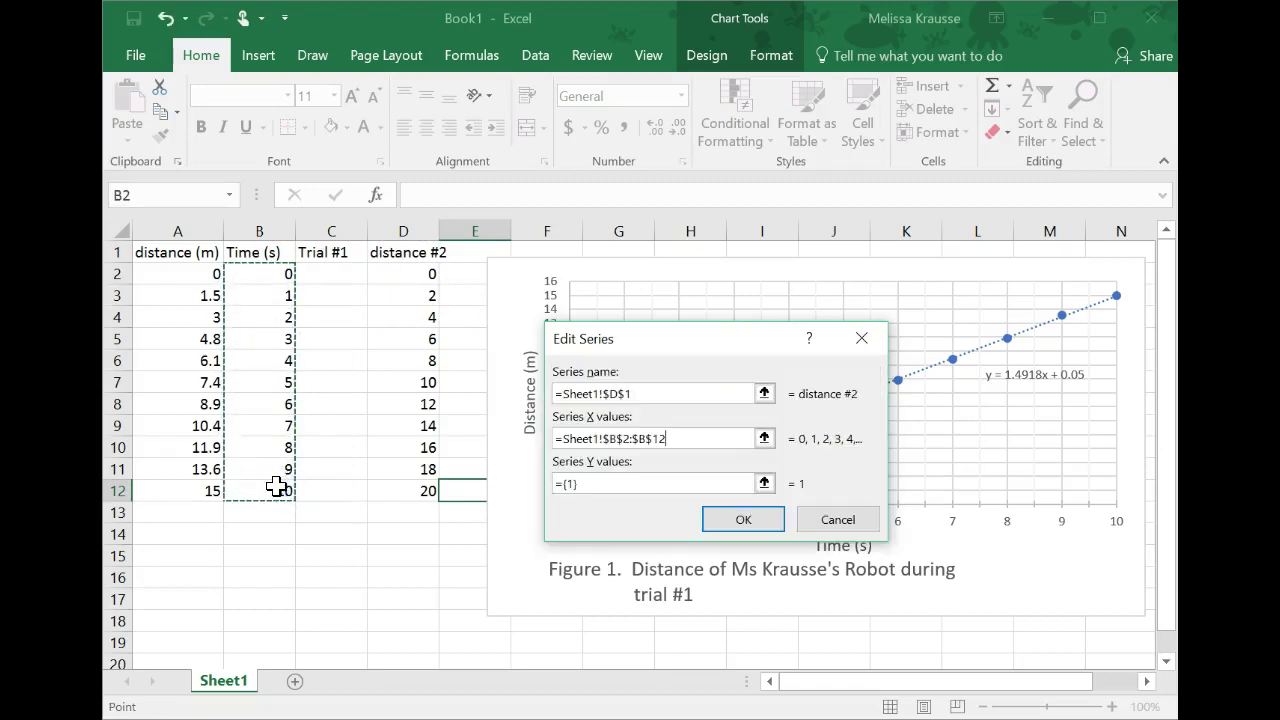
pyautogui.click(764, 483)
pyautogui.moveTo(425, 278); pyautogui.dragTo(408, 489)
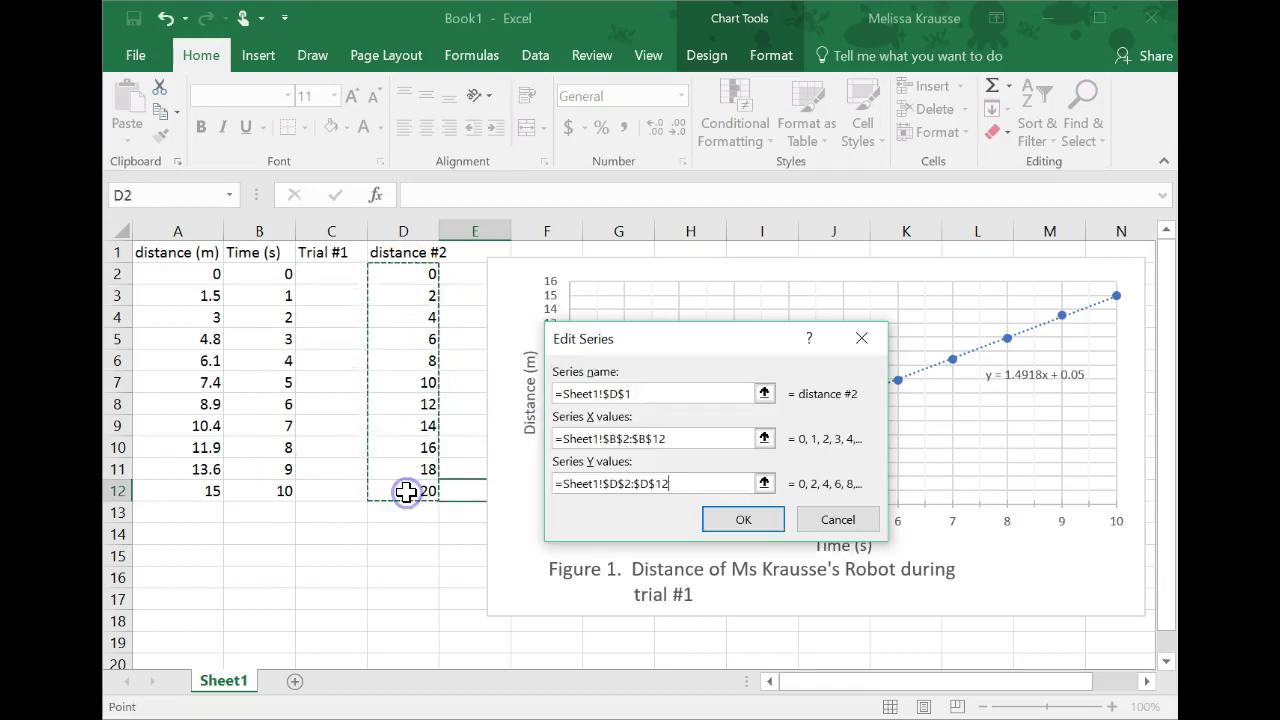
pyautogui.click(766, 522)
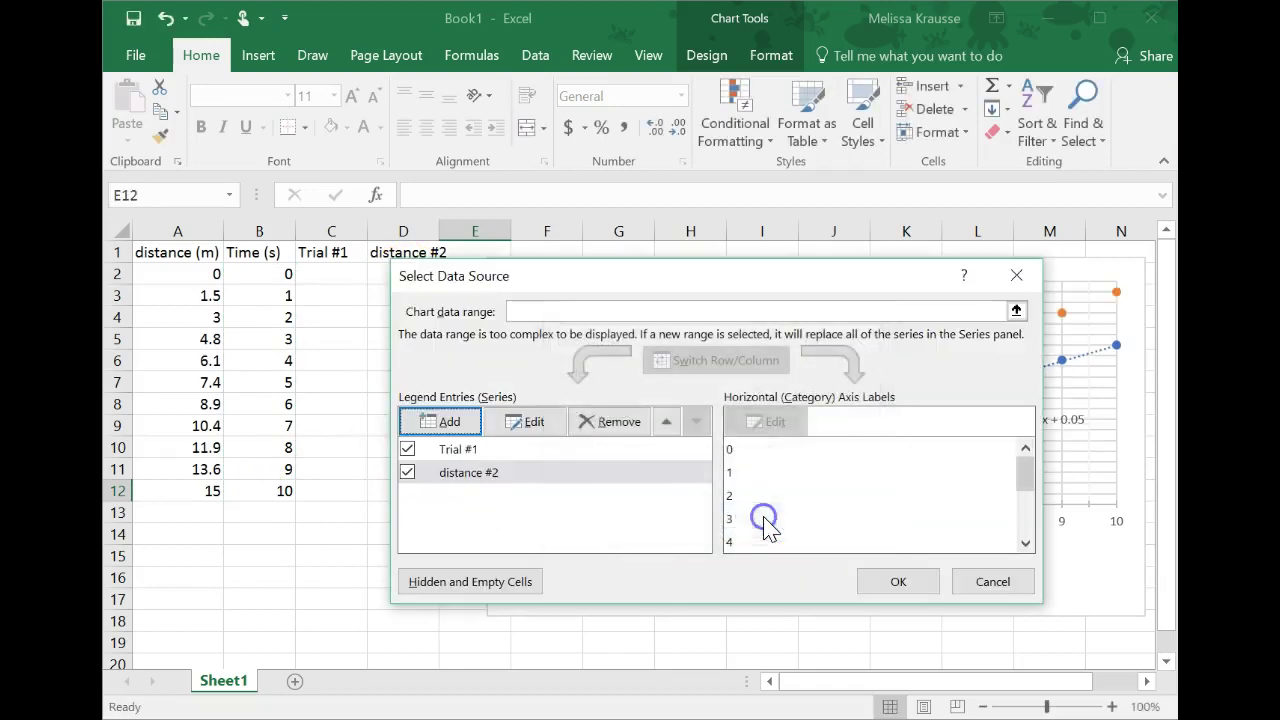
pyautogui.click(898, 582)
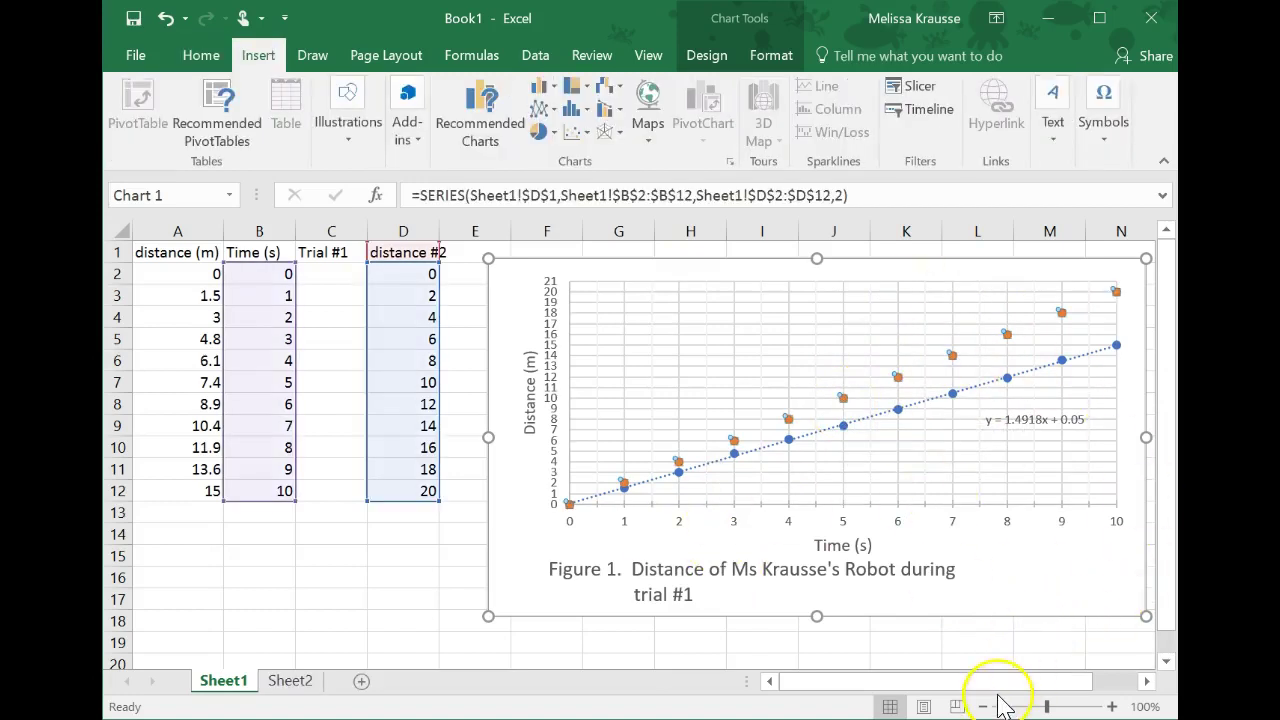
# Step: Add a legend to the distance-time chart
pyautogui.moveTo(985, 685); pyautogui.dragTo(1058, 686)
pyautogui.click(1140, 428)
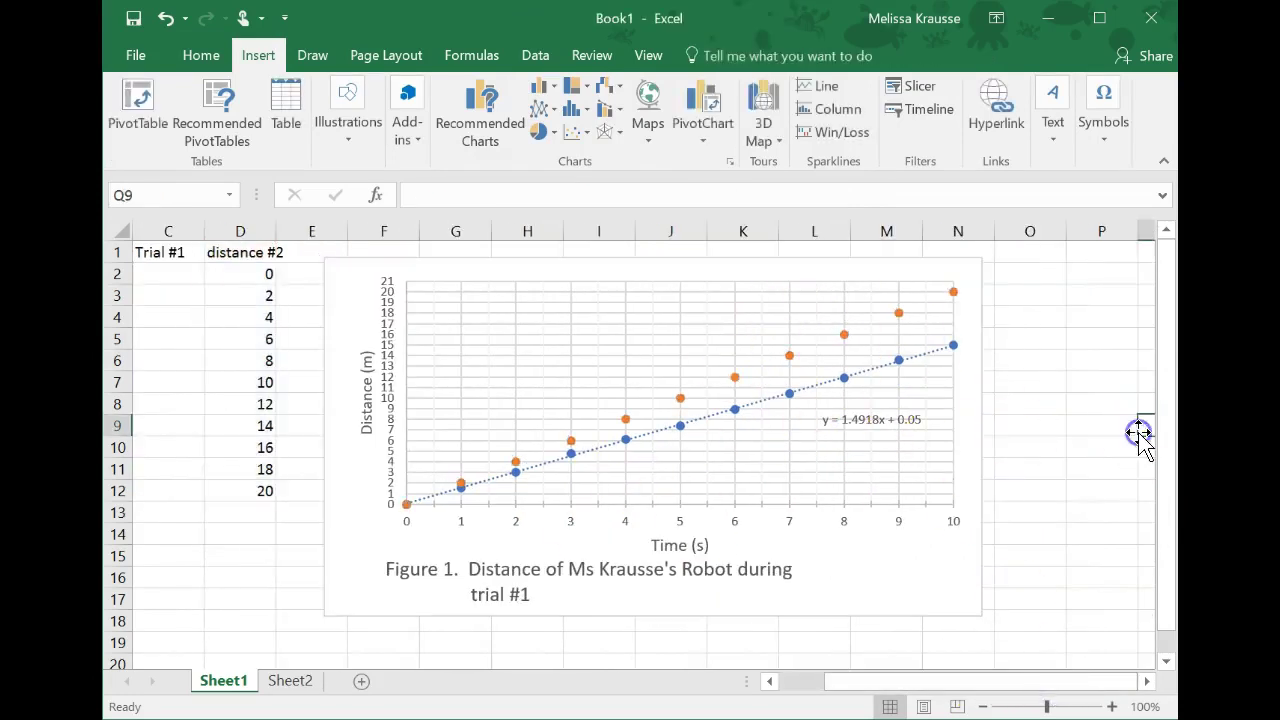
pyautogui.click(745, 272)
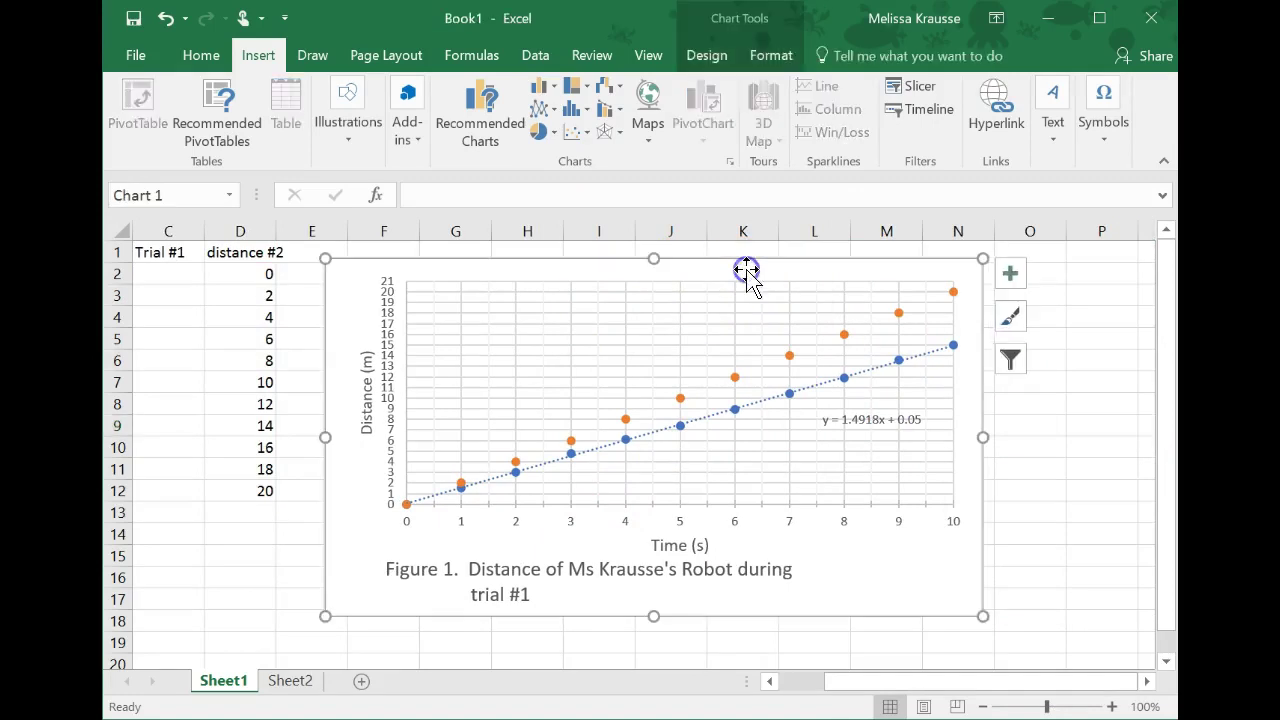
pyautogui.click(1010, 280)
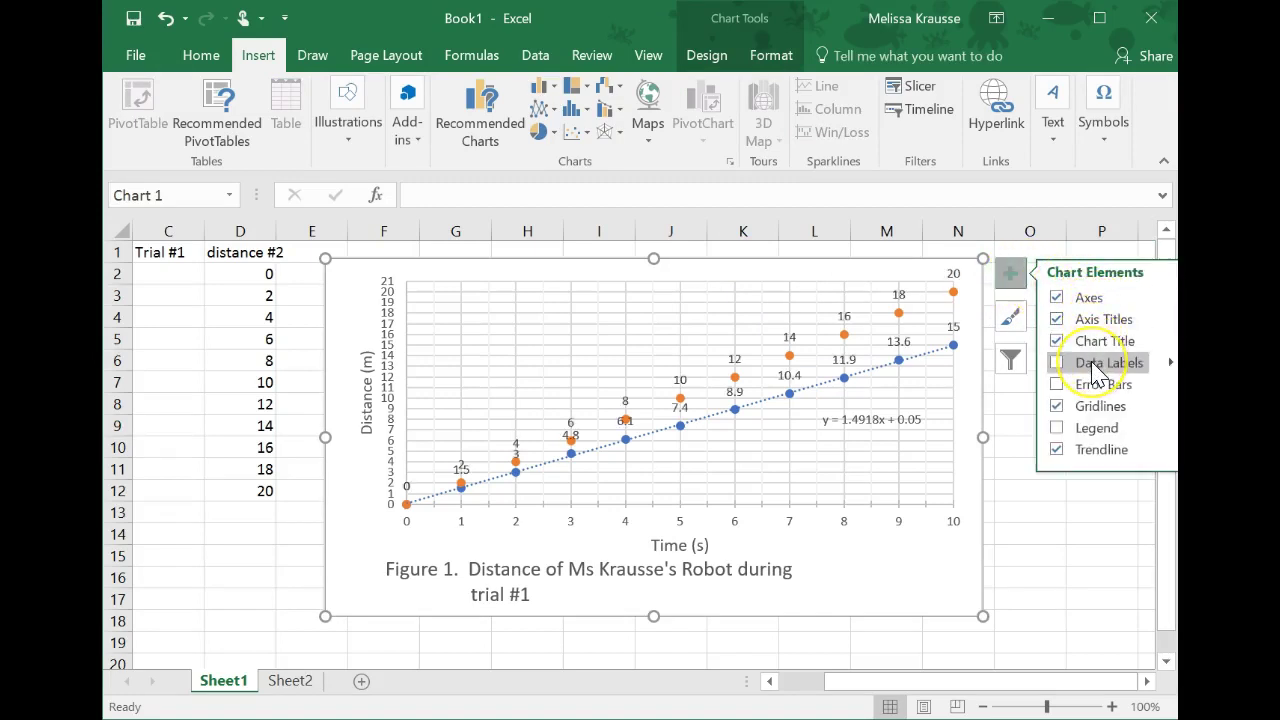
pyautogui.click(1096, 437)
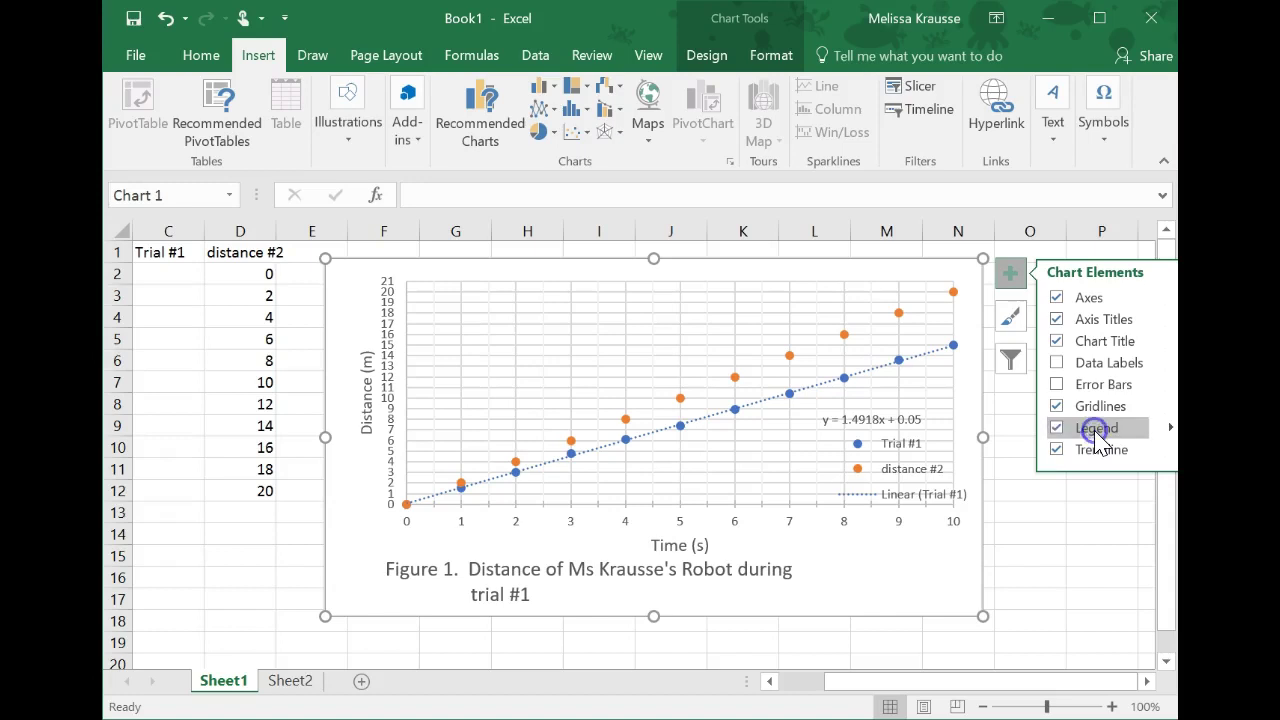
# Step: Move the legend below the plot area, beside the figure caption
pyautogui.click(903, 442)
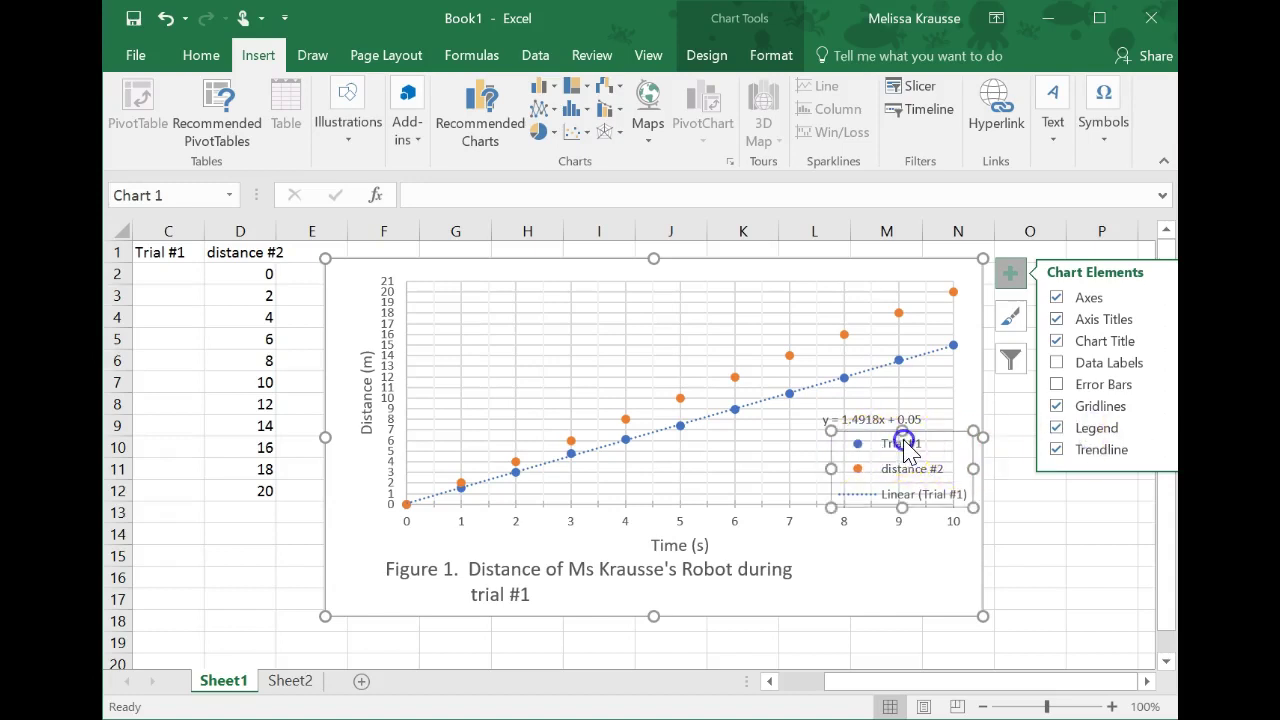
pyautogui.moveTo(932, 437); pyautogui.dragTo(818, 352)
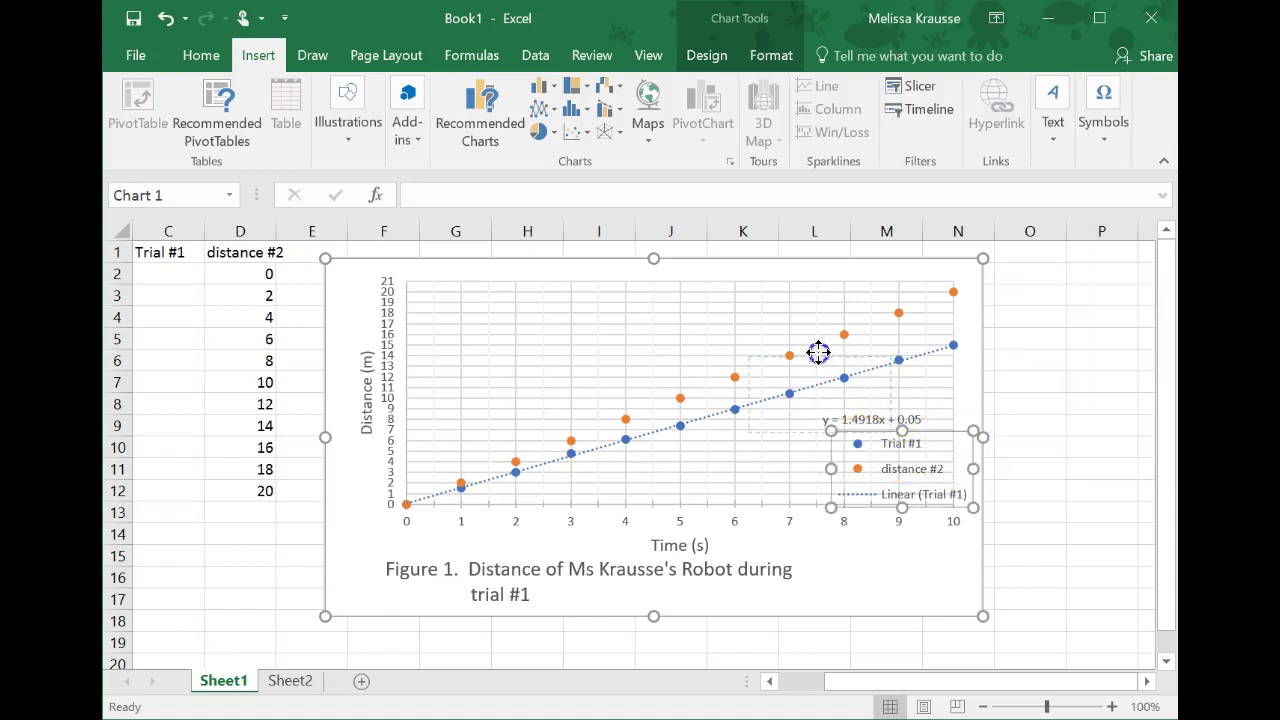
pyautogui.moveTo(927, 542); pyautogui.dragTo(928, 545)
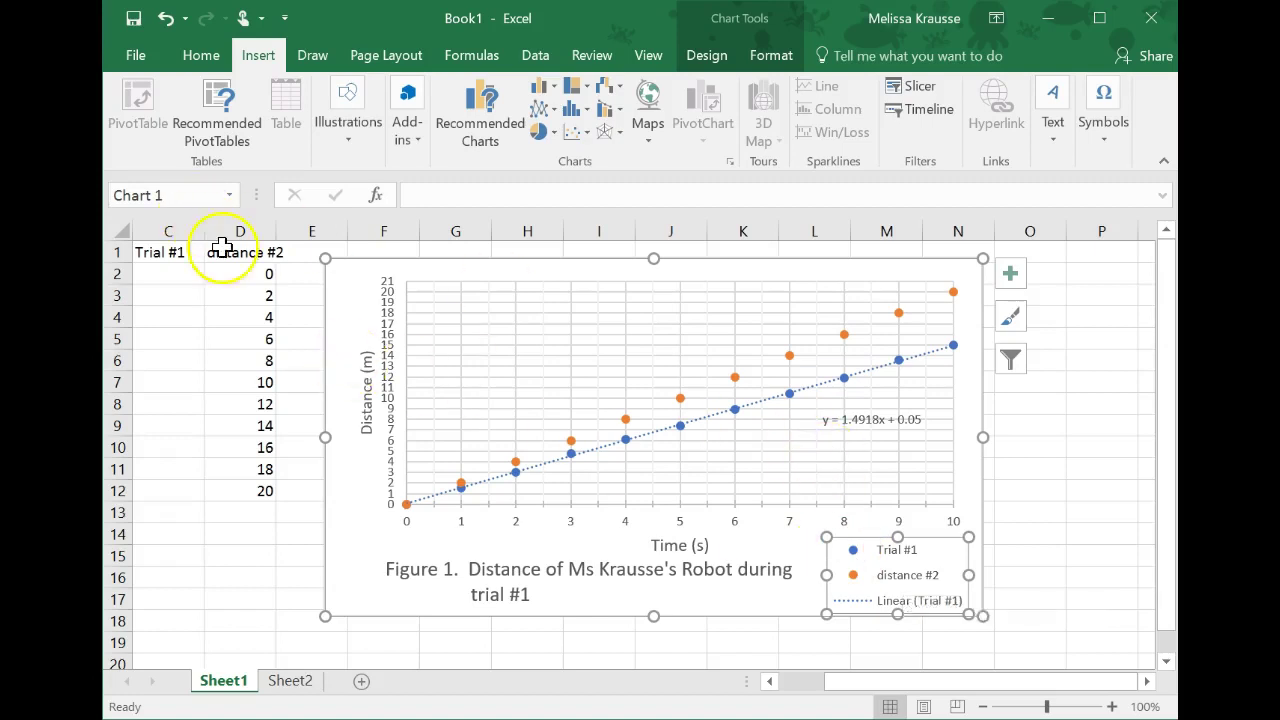
# Step: Replace the heading in cell D1 with "Traiil #2" so the second series' legend entry is renamed
pyautogui.click(233, 258)
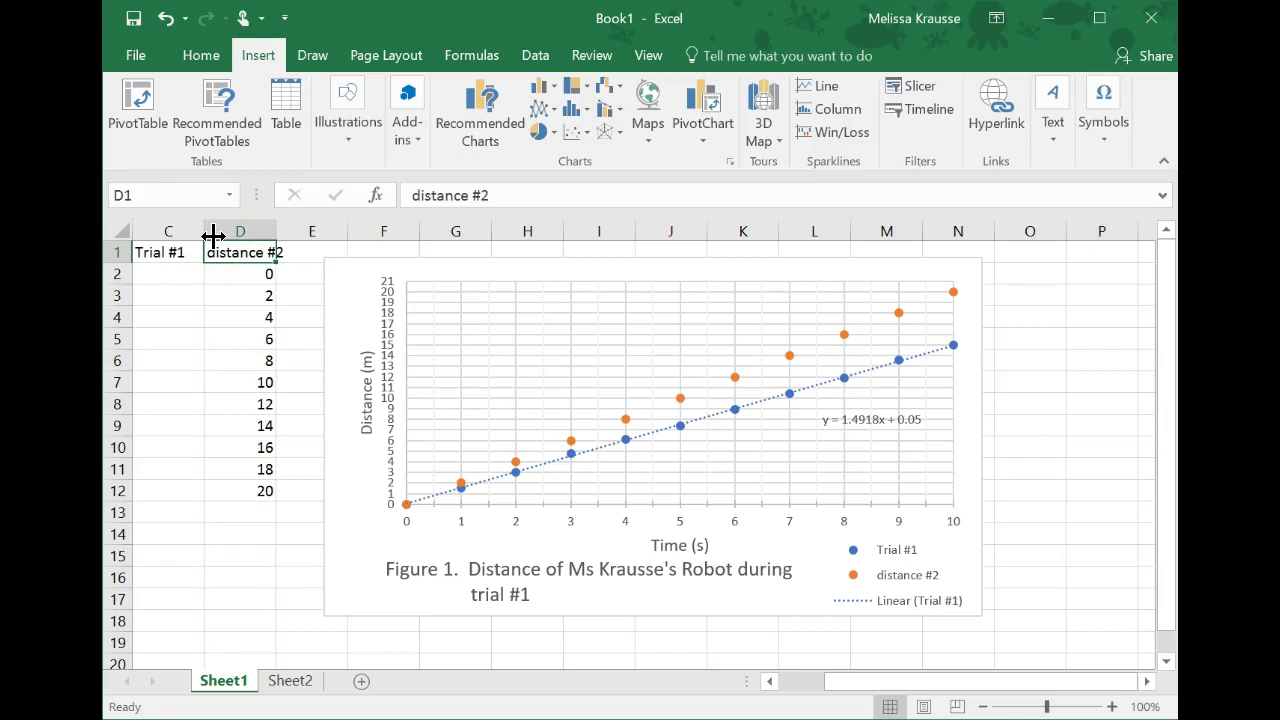
pyautogui.write('T')
pyautogui.click(230, 252)
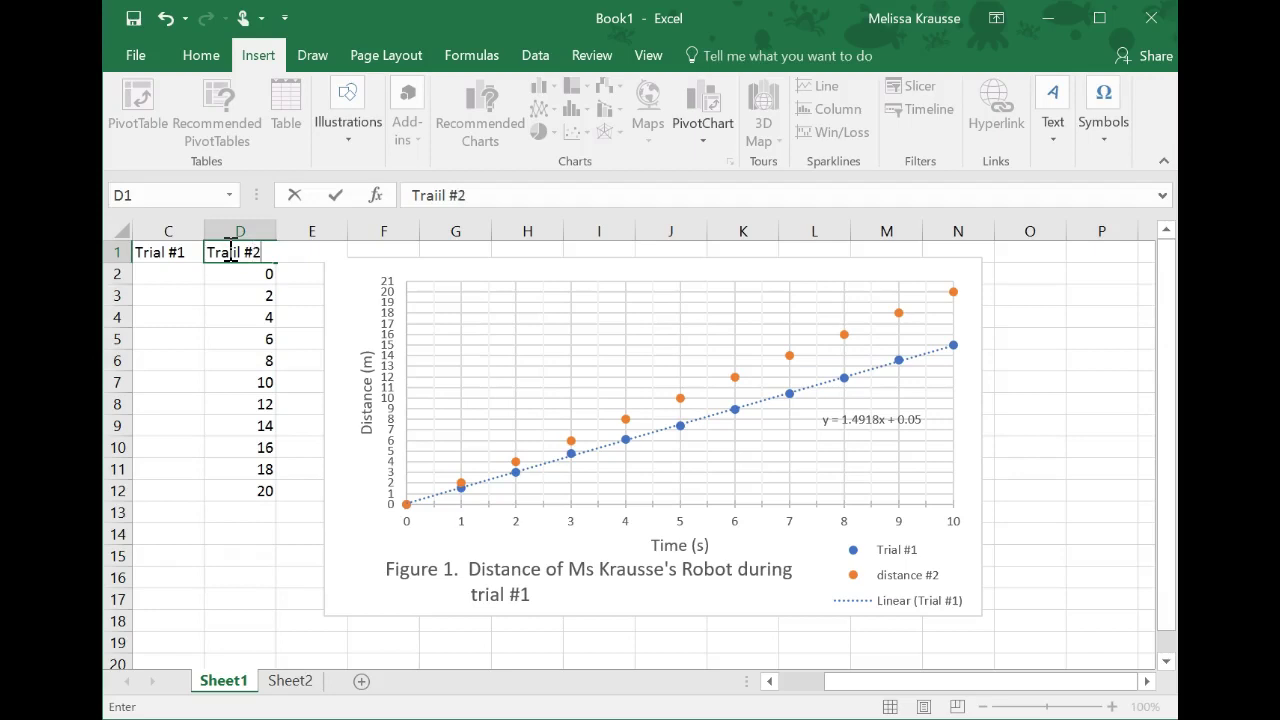
pyautogui.press('Return')
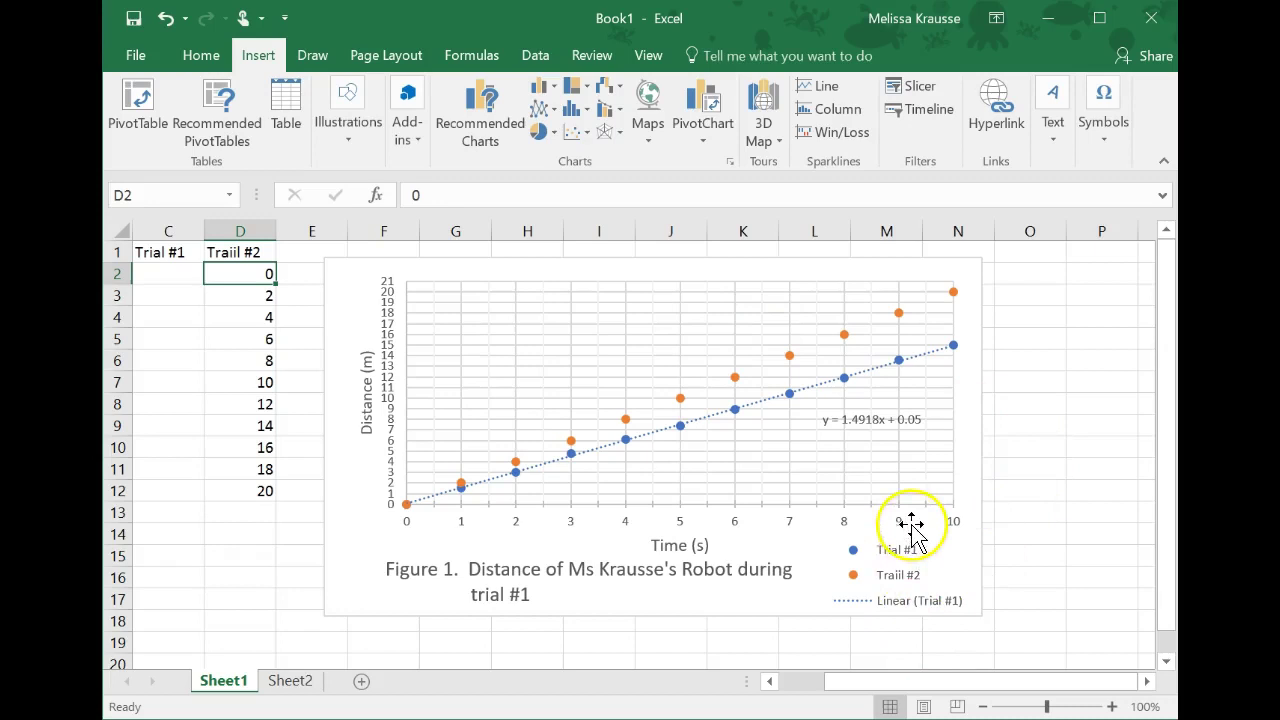
pyautogui.click(735, 378)
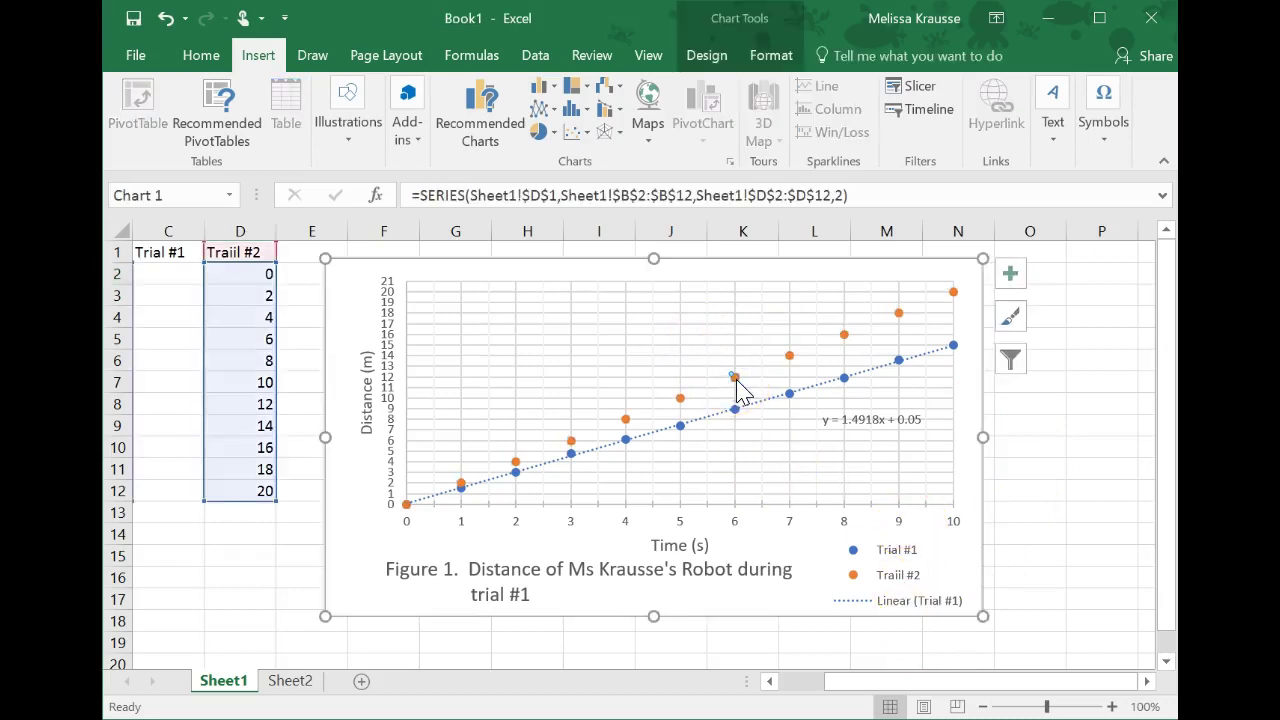
pyautogui.click(903, 467)
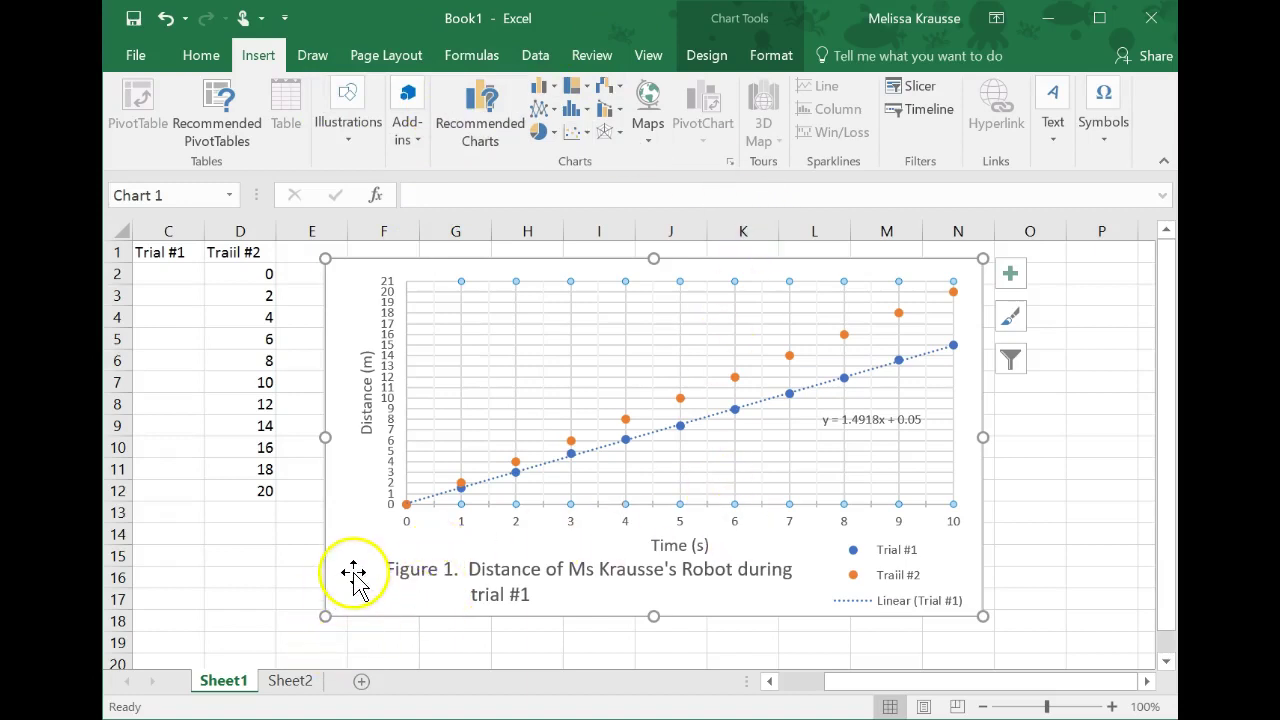
pyautogui.click(266, 575)
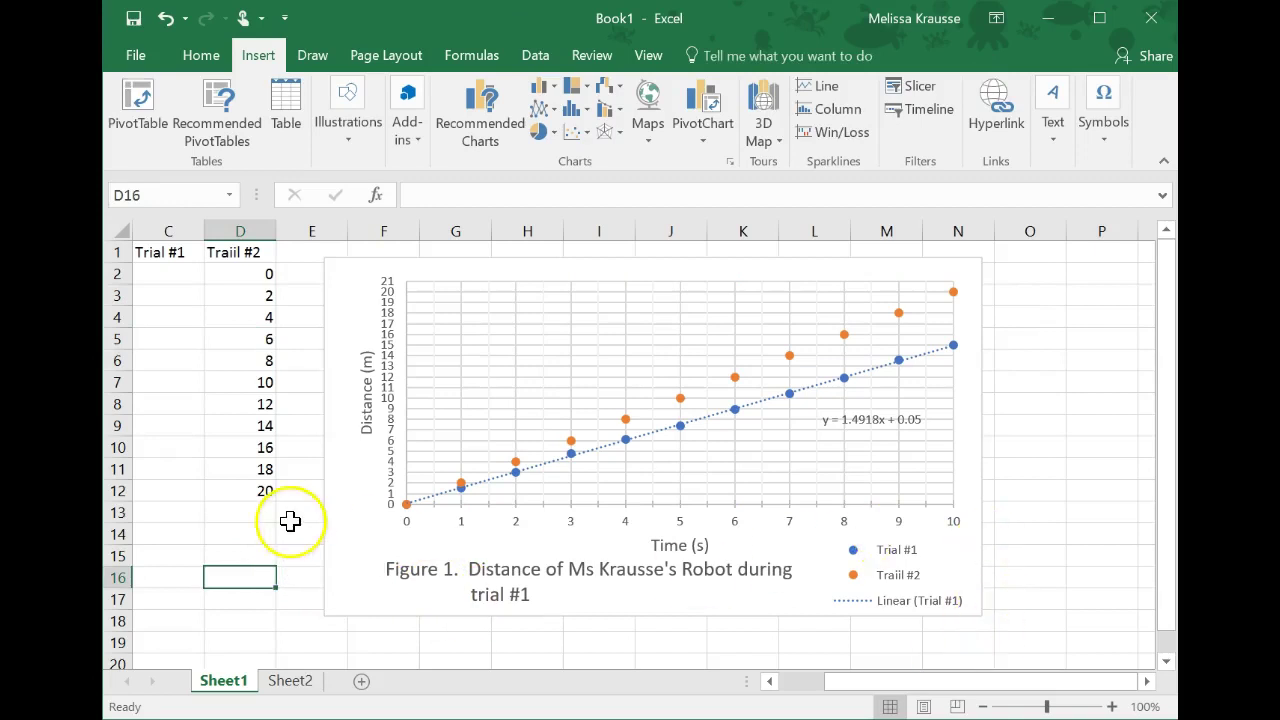
# Step: Preview the printout of the selected chart alone, and return to the worksheet
pyautogui.click(366, 559)
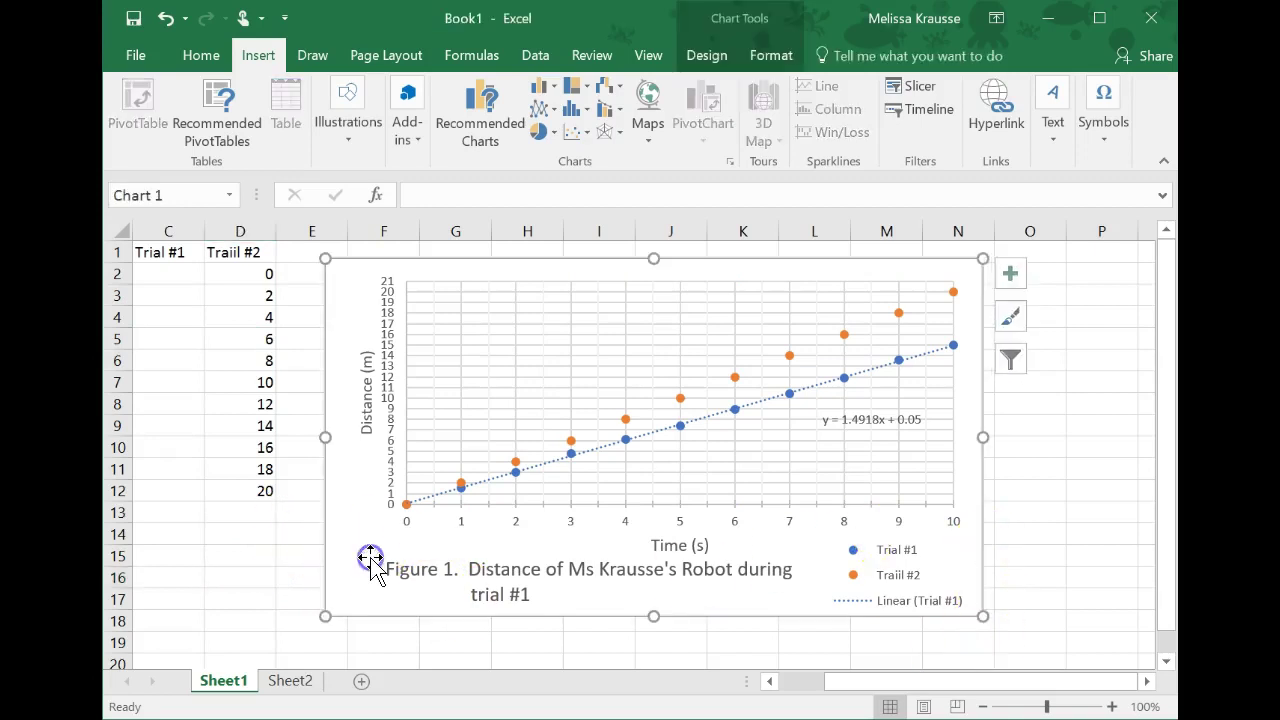
pyautogui.click(134, 68)
pyautogui.click(153, 281)
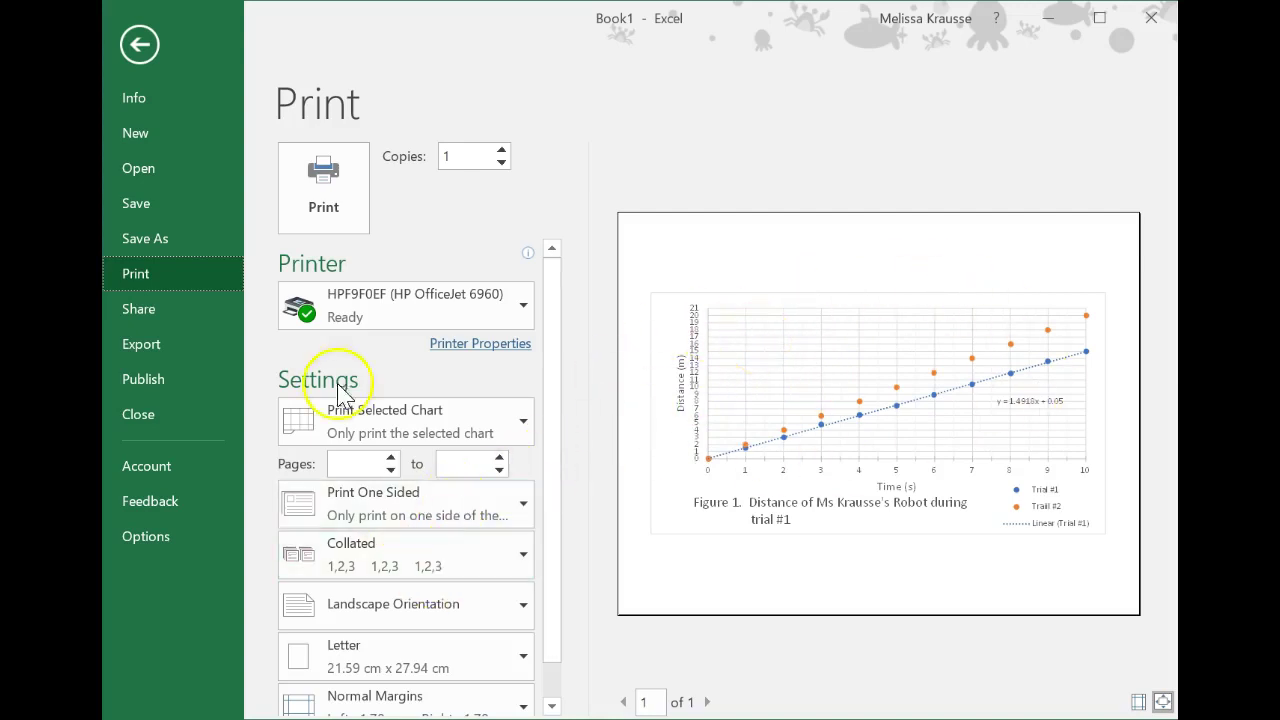
pyautogui.click(137, 41)
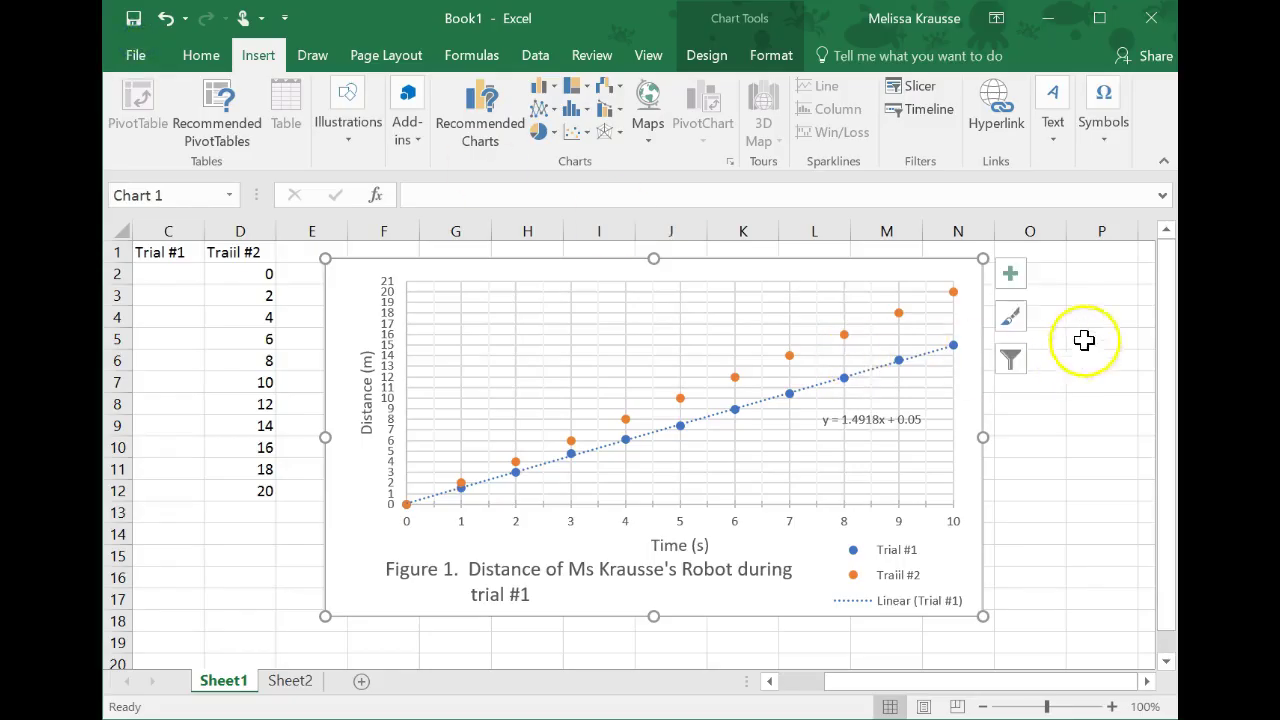
# Step: Select the cells spanning the data table and chart, and set the active sheet's print orientation to landscape
pyautogui.click(1052, 252)
pyautogui.moveTo(1052, 252); pyautogui.dragTo(135, 604)
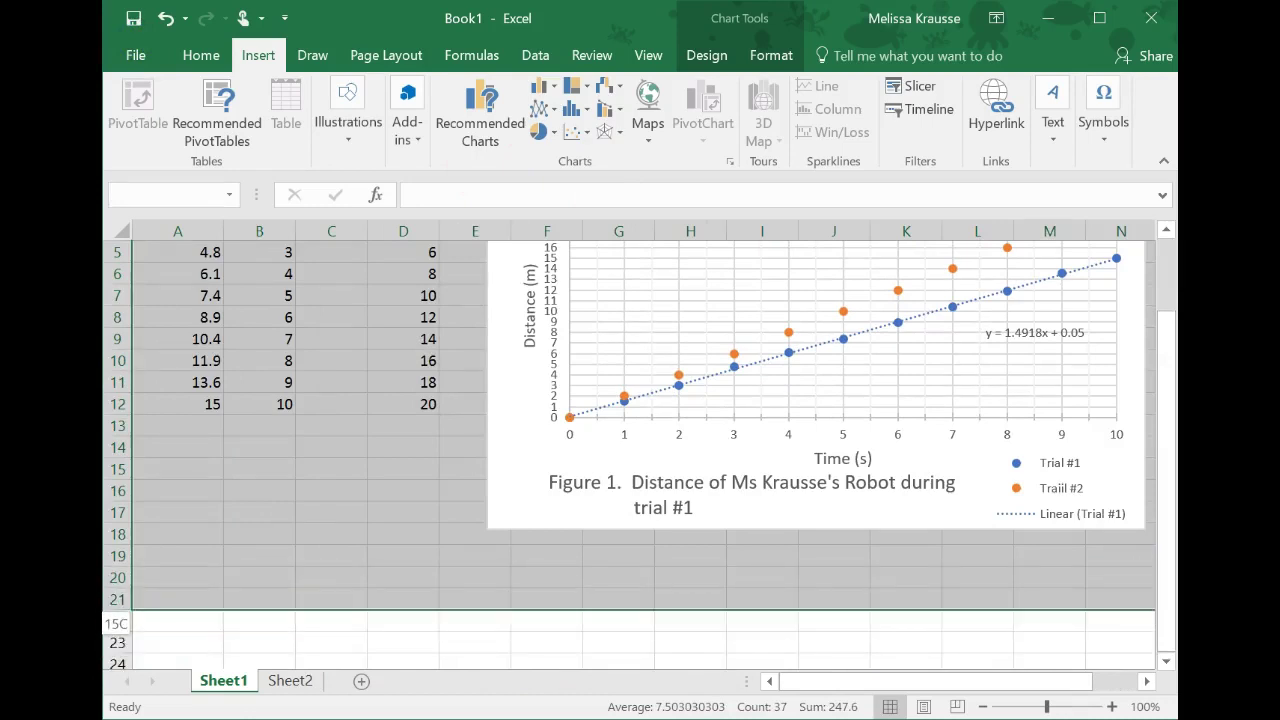
pyautogui.click(135, 55)
pyautogui.click(177, 271)
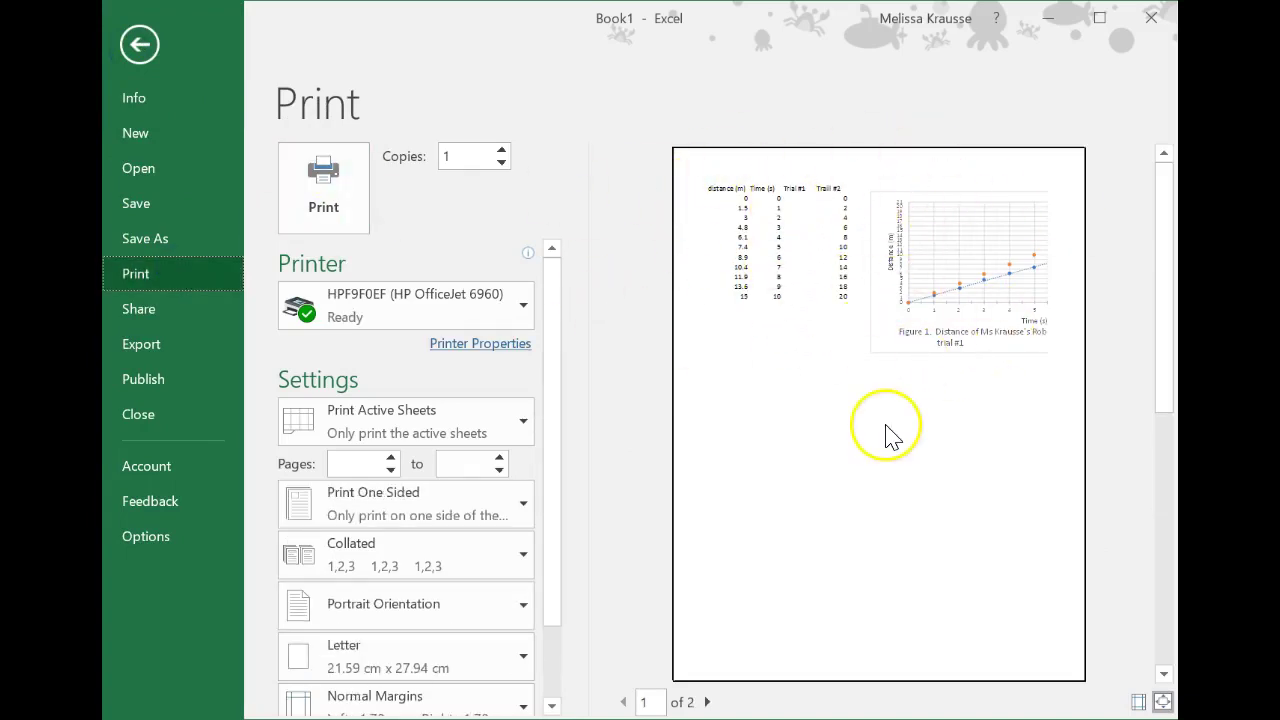
pyautogui.click(447, 622)
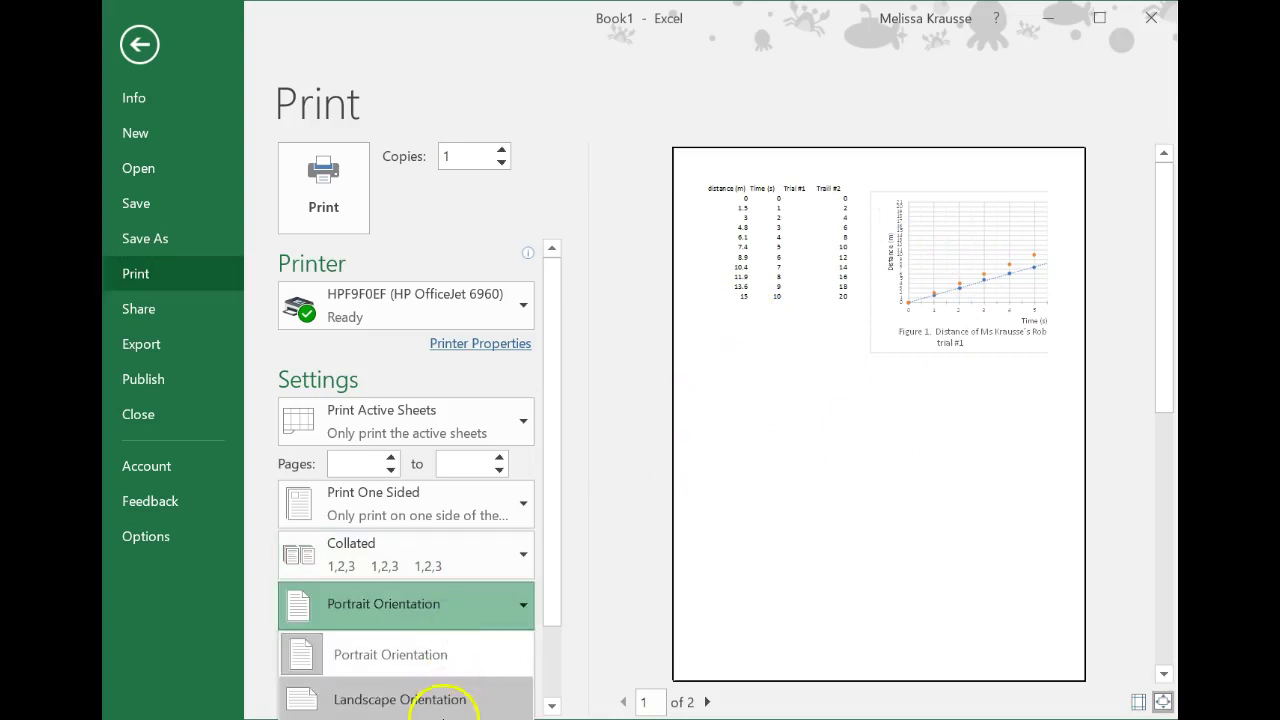
pyautogui.click(443, 708)
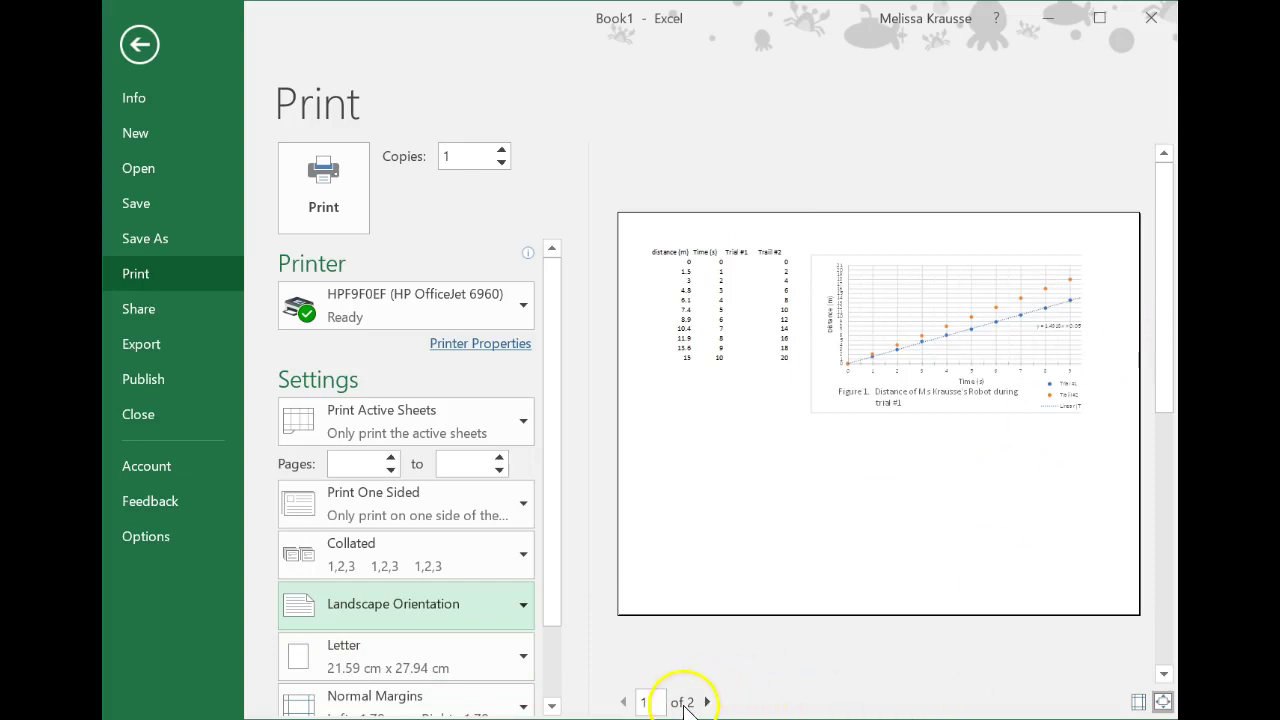
# Step: Set the print scaling to Fit Sheet on One Page, return to the worksheet and select the chart
pyautogui.moveTo(550, 514); pyautogui.dragTo(556, 634)
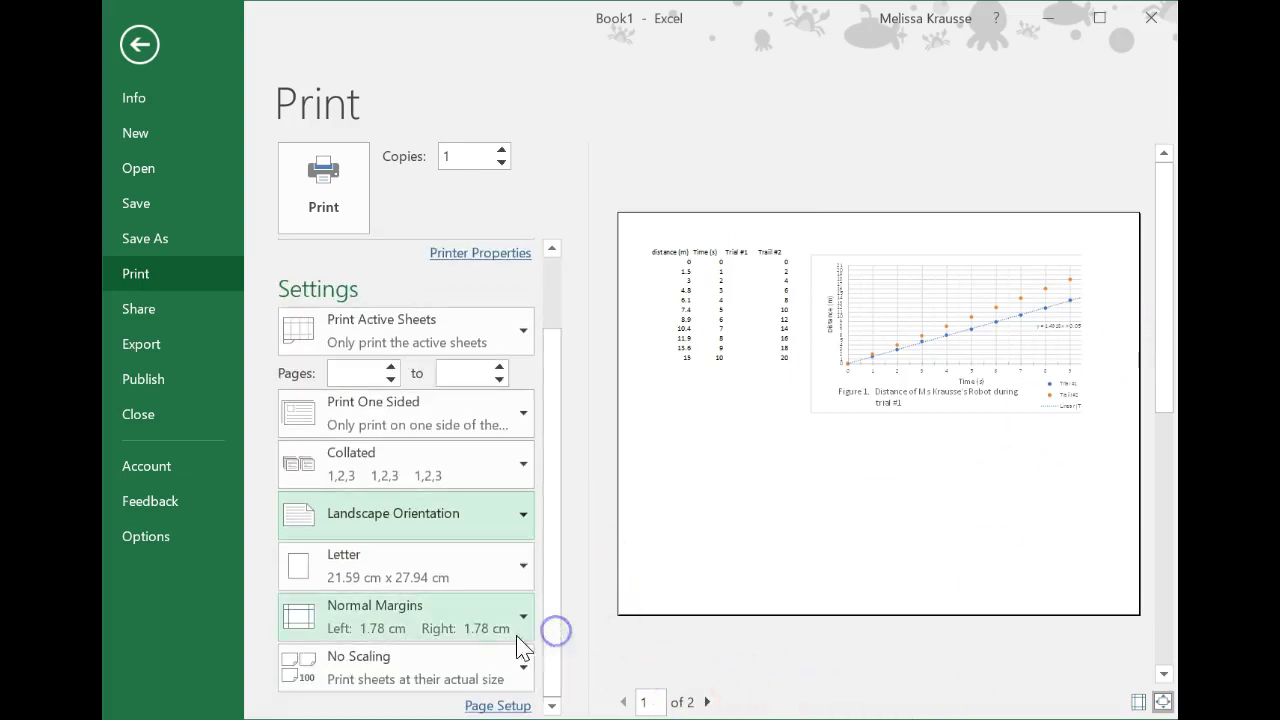
pyautogui.click(422, 684)
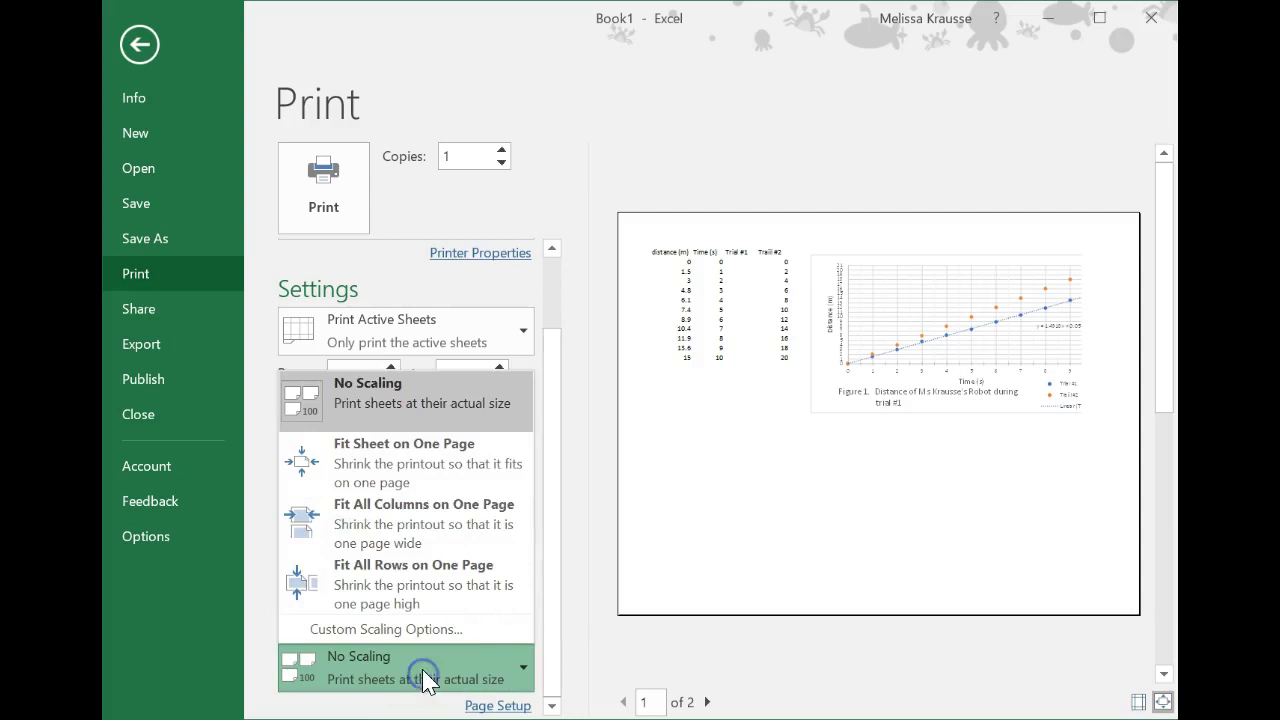
pyautogui.click(410, 450)
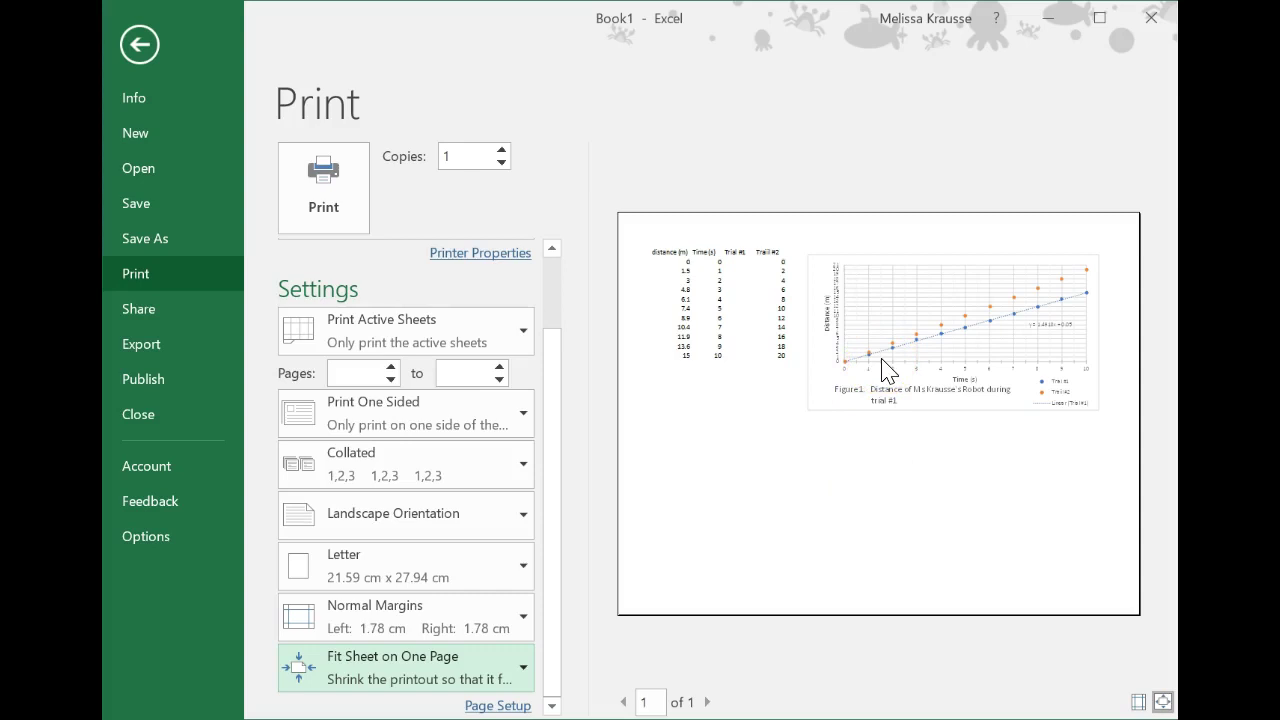
pyautogui.click(130, 44)
pyautogui.click(511, 465)
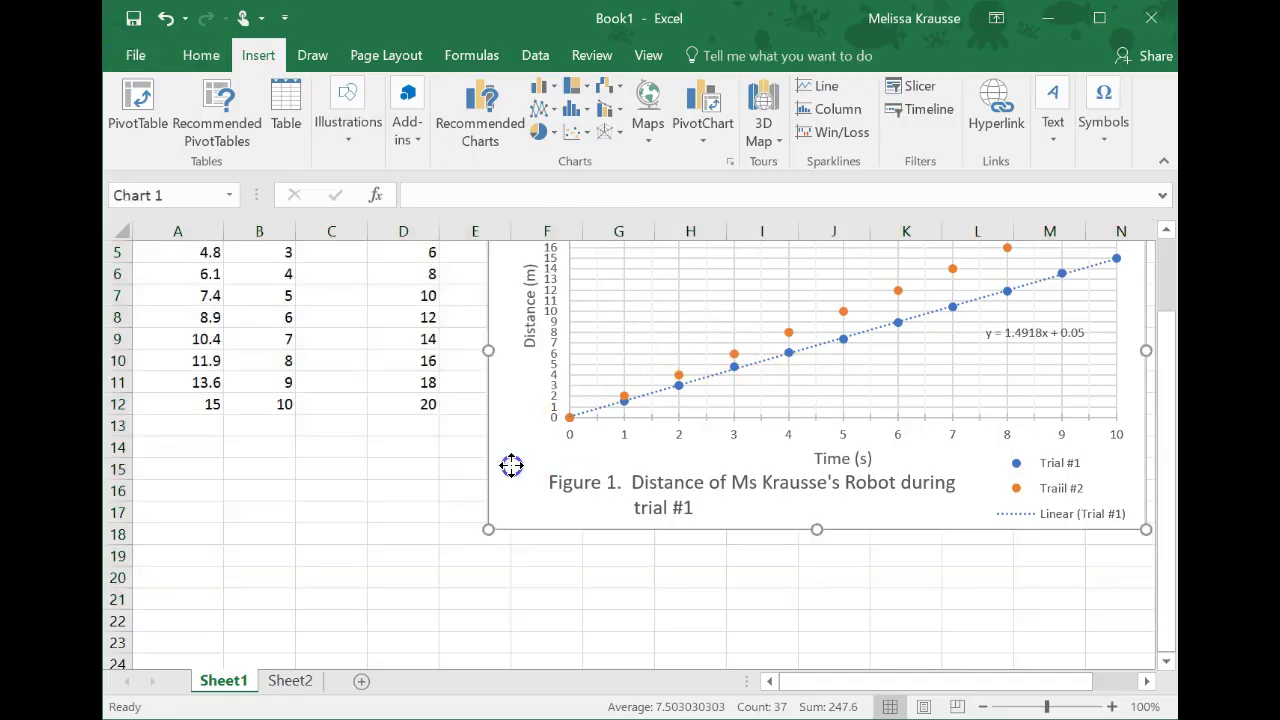